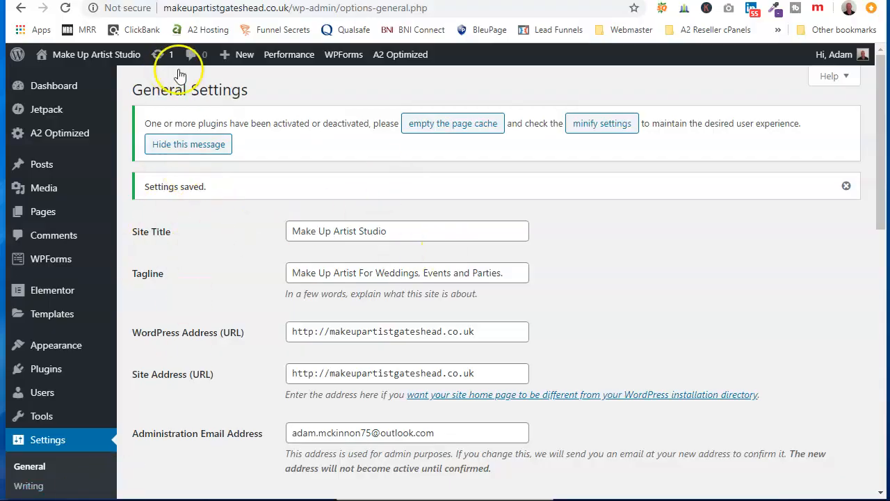
Step: Open the Astra theme's options page and view its customizer links
{"action": "mouse_move", "coordinate": [66, 343]}
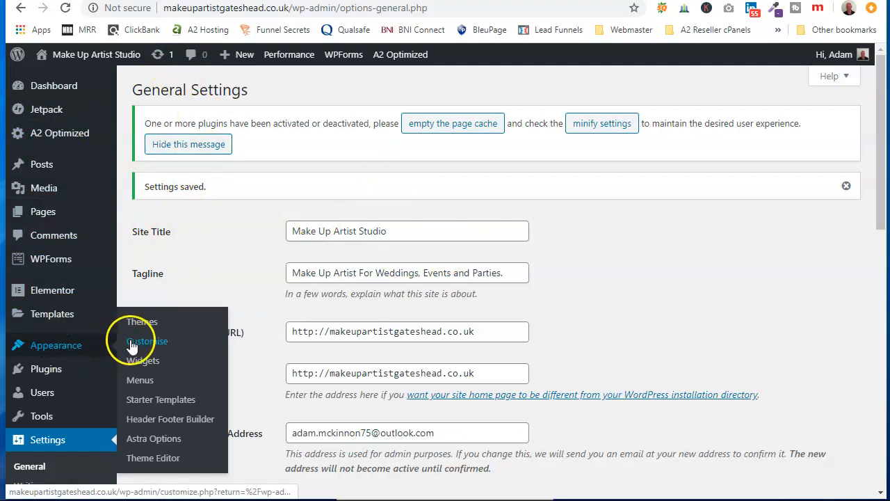
{"action": "left_click", "coordinate": [145, 446]}
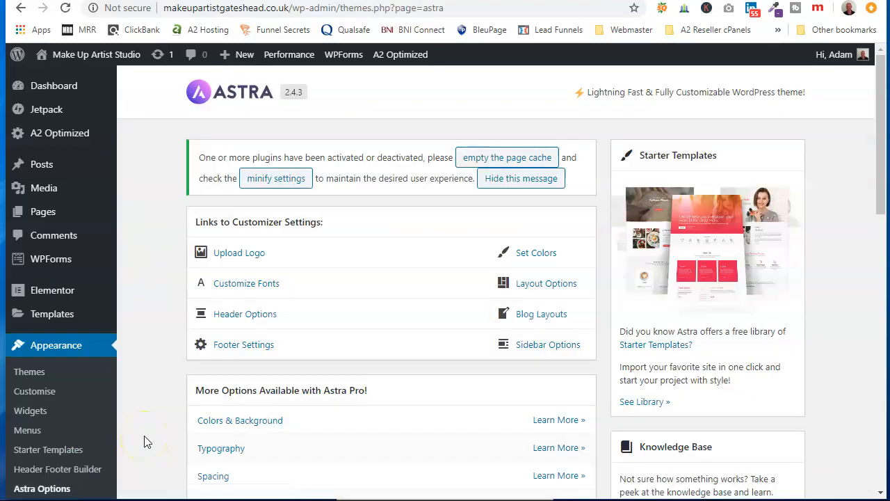
{"action": "scroll", "coordinate": [341, 240], "scroll_direction": "down", "scroll_amount": 1}
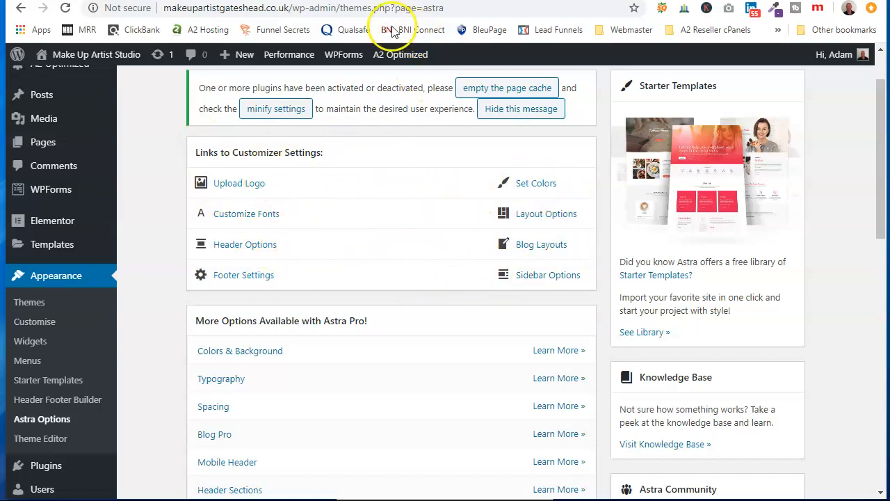
Step: Open makeupartistgateshead.co.uk in a new browser tab and look over the home page's header, hero and welcome sections
{"action": "key", "text": "ctrl+t"}
{"action": "type", "text": "makeupartistgateshead.co.uk/wp-admin"}
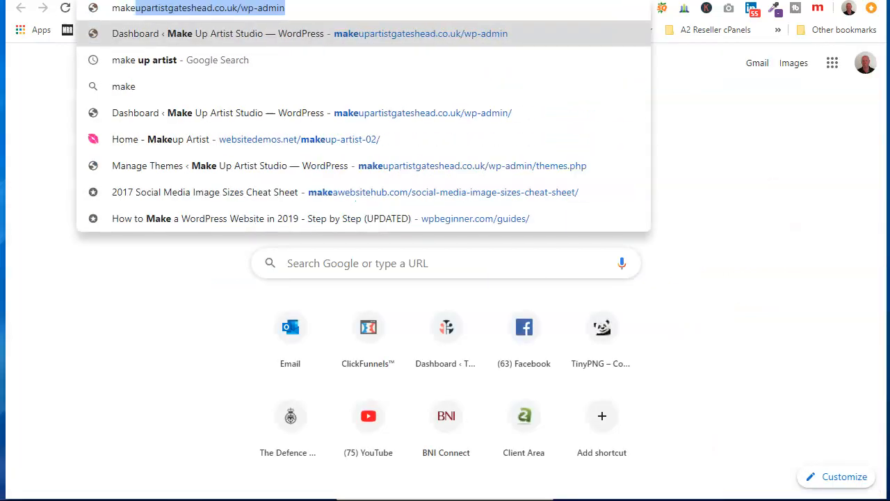
{"action": "key", "text": "Right"}
{"action": "key", "text": "BackSpace"}
{"action": "key", "text": "BackSpace"}
{"action": "key", "text": "BackSpace"}
{"action": "key", "text": "BackSpace"}
{"action": "key", "text": "BackSpace"}
{"action": "key", "text": "BackSpace"}
{"action": "key", "text": "BackSpace"}
{"action": "key", "text": "BackSpace"}
{"action": "key", "text": "BackSpace"}
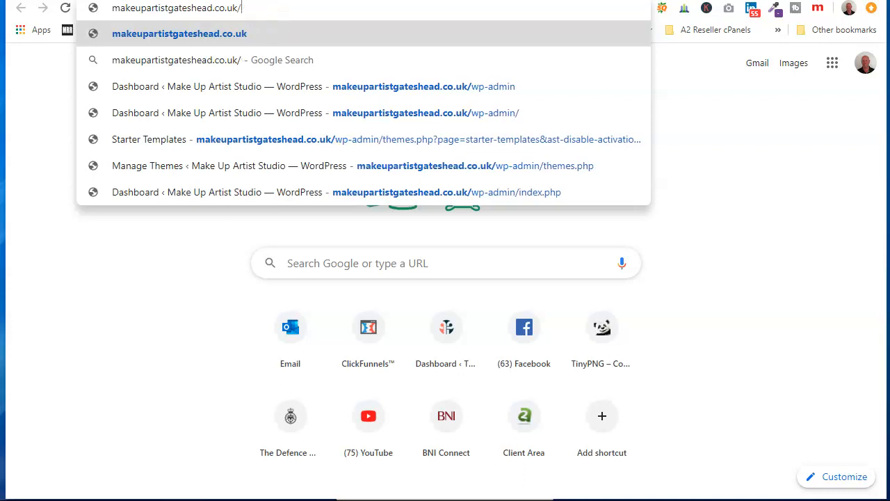
{"action": "key", "text": "Return"}
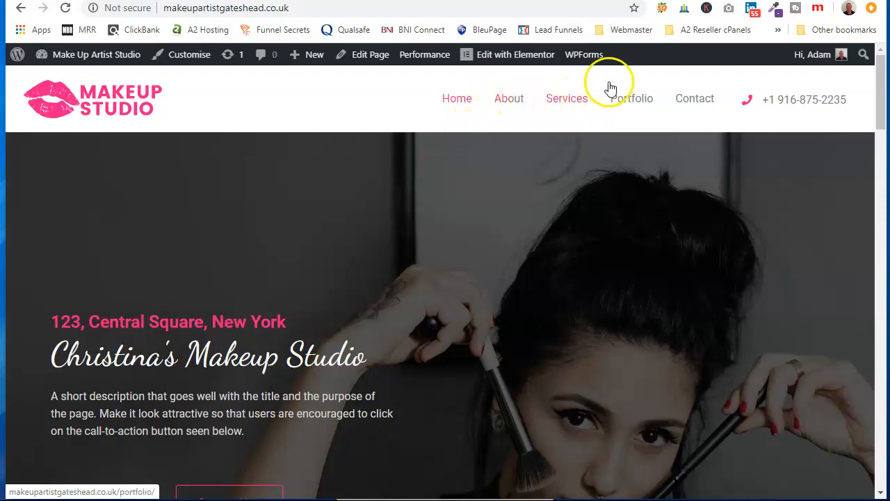
{"action": "scroll", "coordinate": [340, 281], "scroll_direction": "down", "scroll_amount": 3}
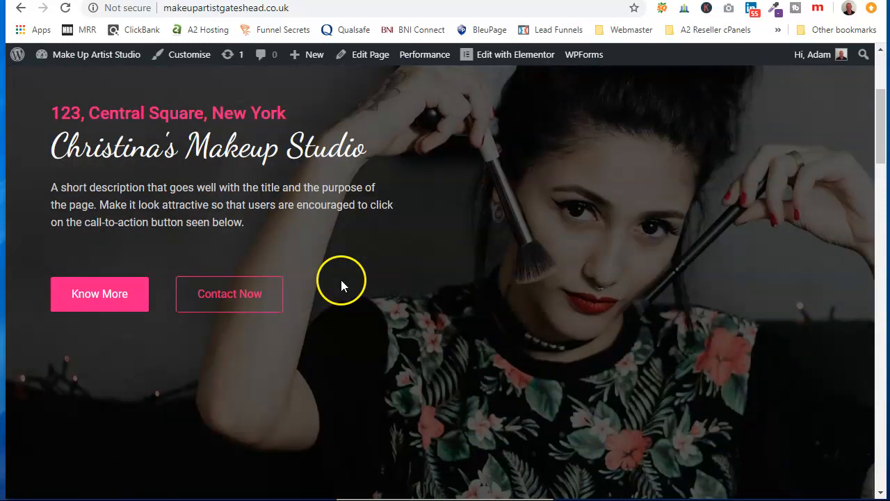
{"action": "scroll", "coordinate": [344, 278], "scroll_direction": "down", "scroll_amount": 7}
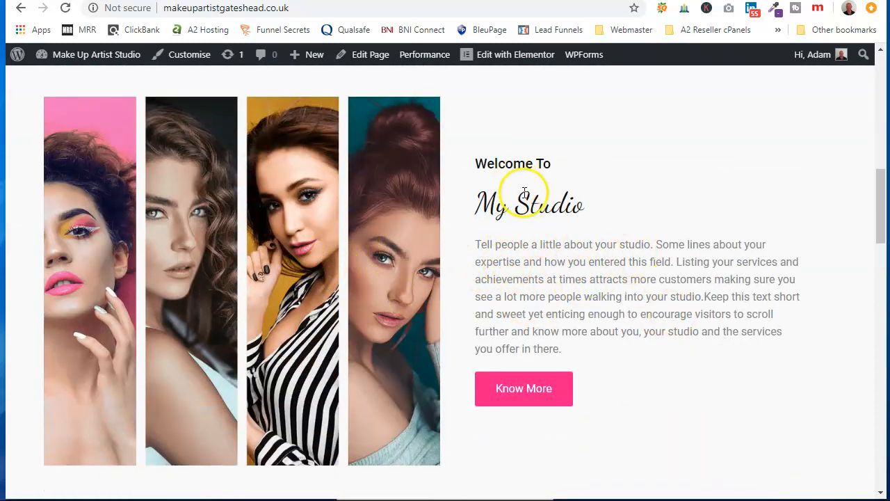
{"action": "scroll", "coordinate": [523, 194], "scroll_direction": "up", "scroll_amount": 10}
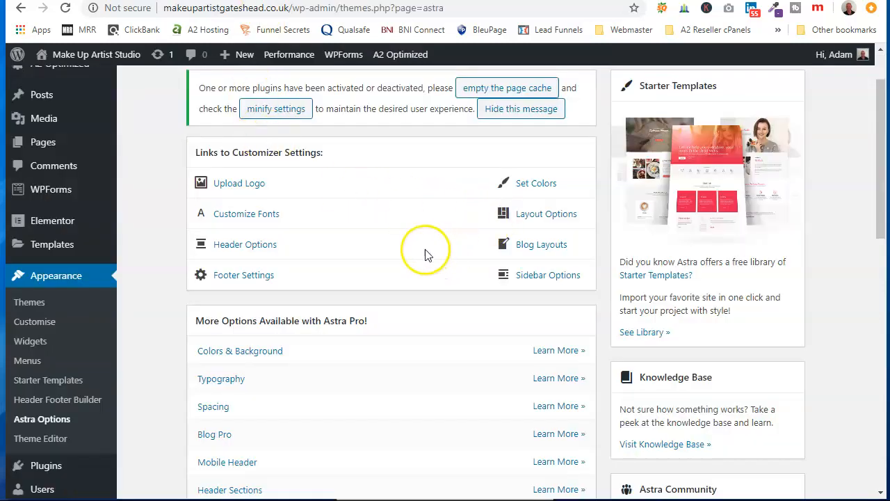
Step: Look through the Astra Pro options and free plugins, and open the customizer's color settings
{"action": "scroll", "coordinate": [428, 264], "scroll_direction": "down", "scroll_amount": 2}
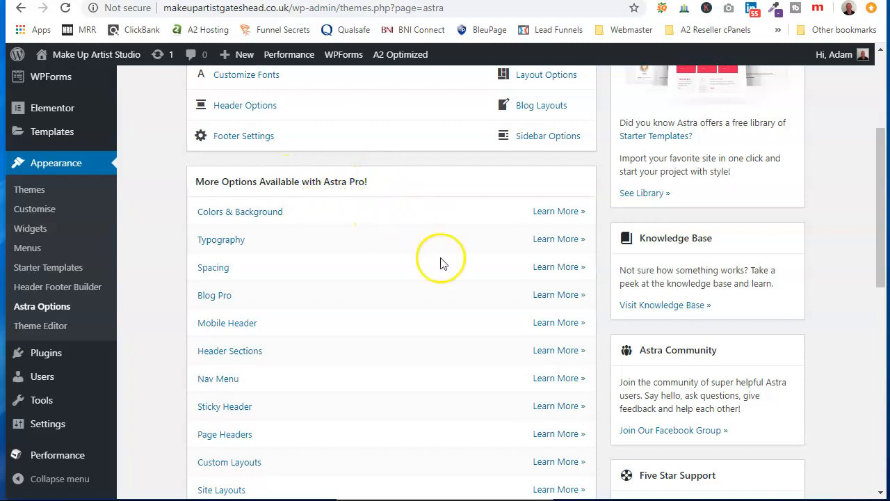
{"action": "scroll", "coordinate": [445, 263], "scroll_direction": "down", "scroll_amount": 3}
{"action": "scroll", "coordinate": [554, 240], "scroll_direction": "down", "scroll_amount": 3}
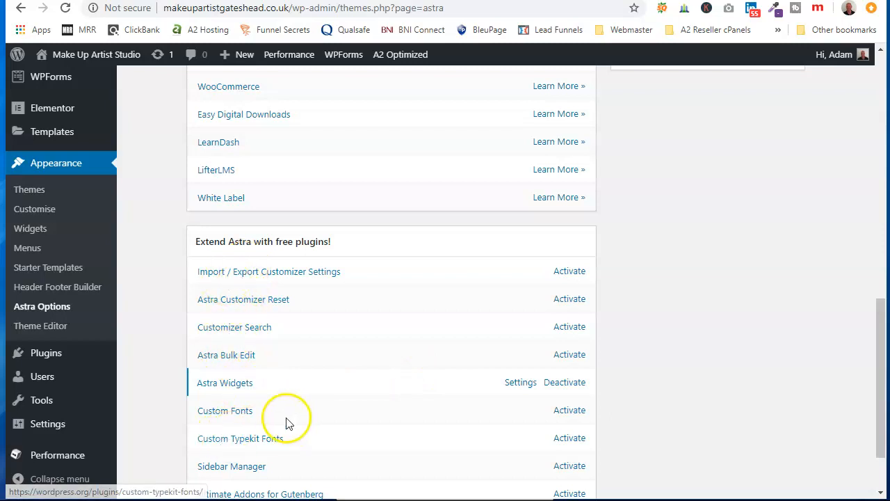
{"action": "scroll", "coordinate": [272, 382], "scroll_direction": "down", "scroll_amount": 2}
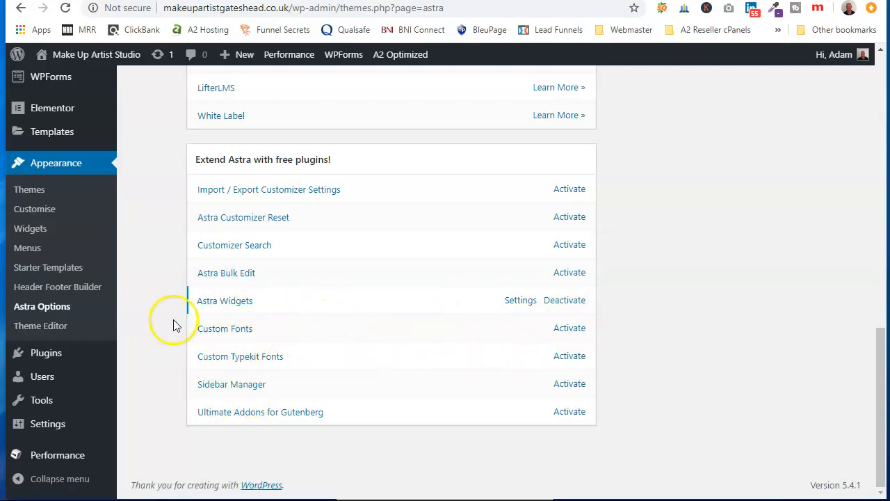
{"action": "scroll", "coordinate": [324, 308], "scroll_direction": "up", "scroll_amount": 8}
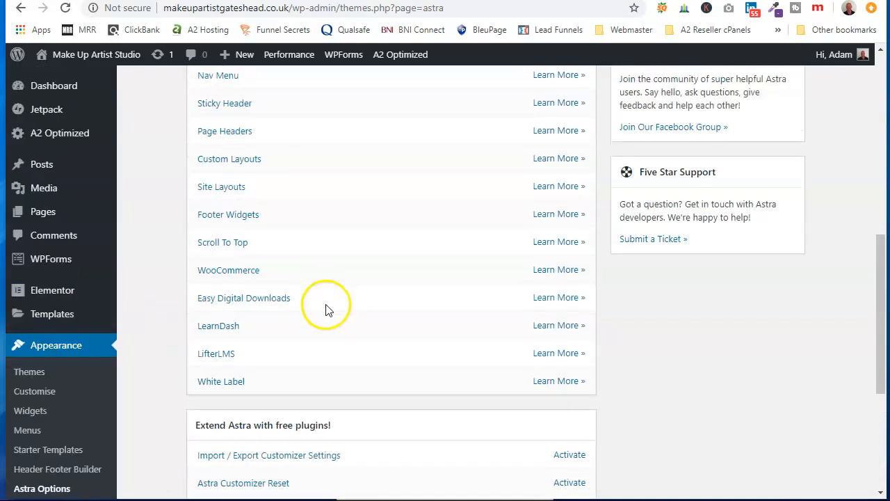
{"action": "scroll", "coordinate": [340, 308], "scroll_direction": "up", "scroll_amount": 4}
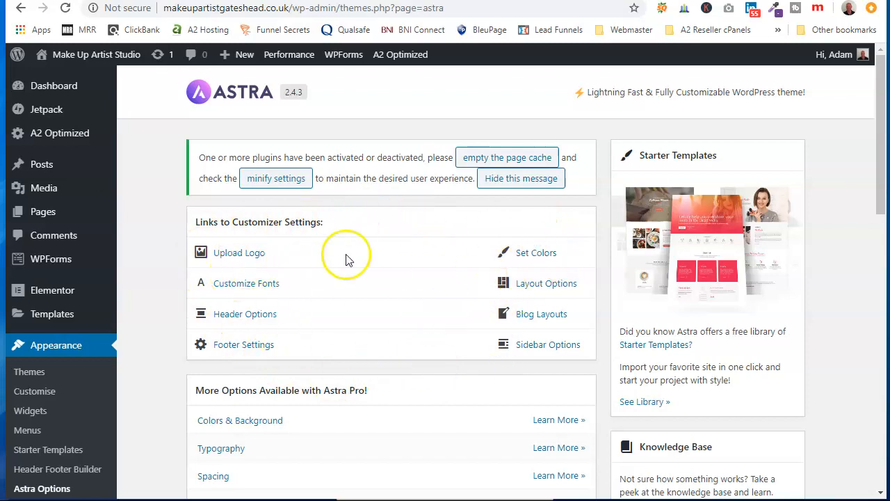
{"action": "left_click", "coordinate": [534, 258]}
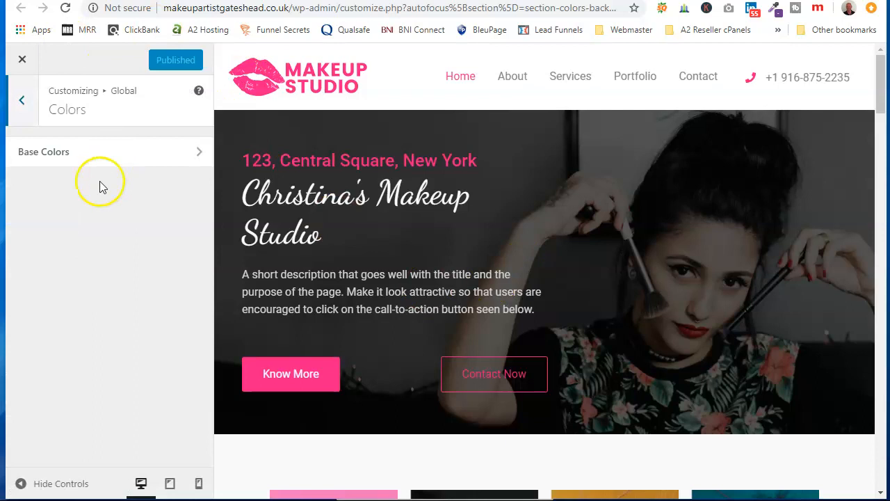
Step: Set the global base Text Color to black, #000000
{"action": "left_click", "coordinate": [188, 157]}
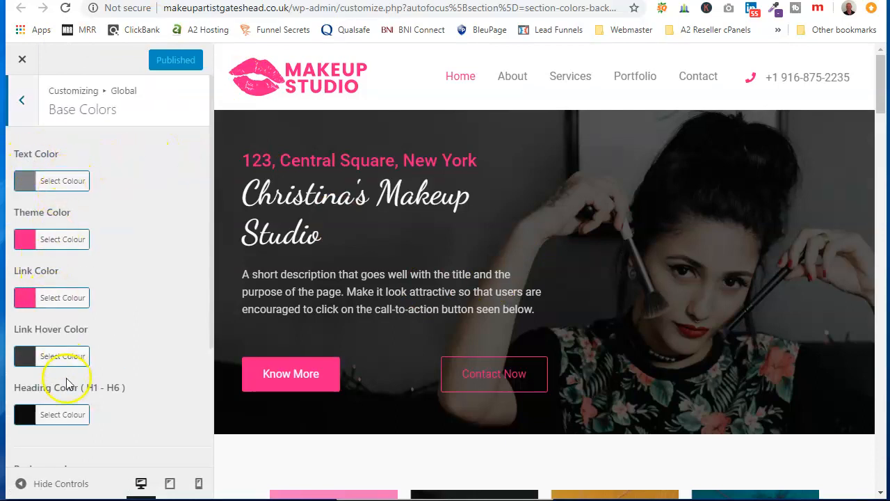
{"action": "left_click", "coordinate": [63, 181]}
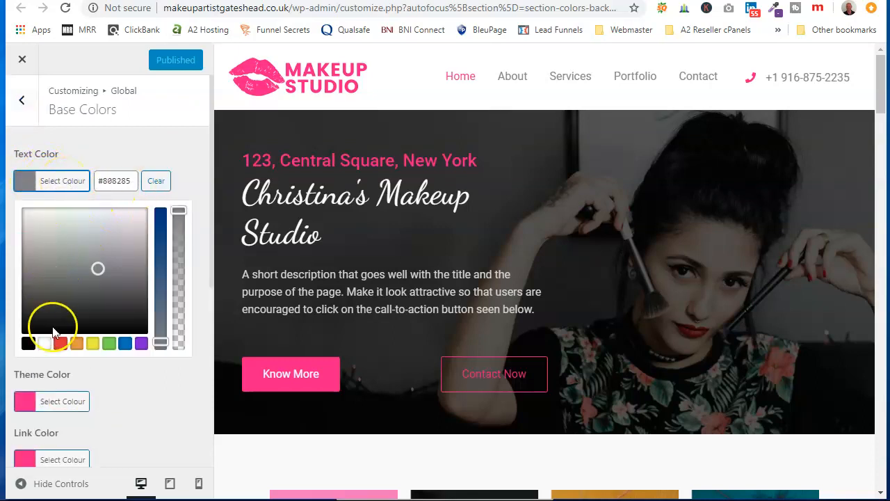
{"action": "left_click", "coordinate": [28, 343]}
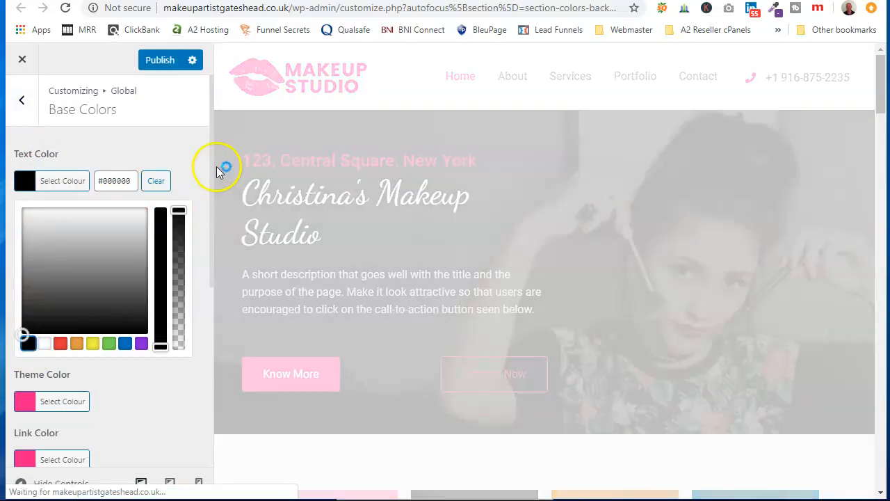
{"action": "left_click", "coordinate": [159, 156]}
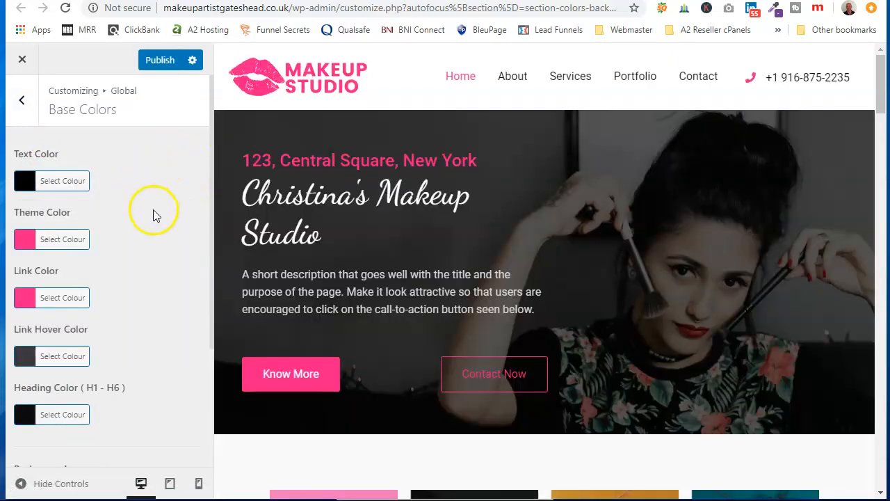
Step: Examine the text color throughout the page preview down to the footer, and the remaining base color and background settings
{"action": "scroll", "coordinate": [154, 215], "scroll_direction": "down", "scroll_amount": 2}
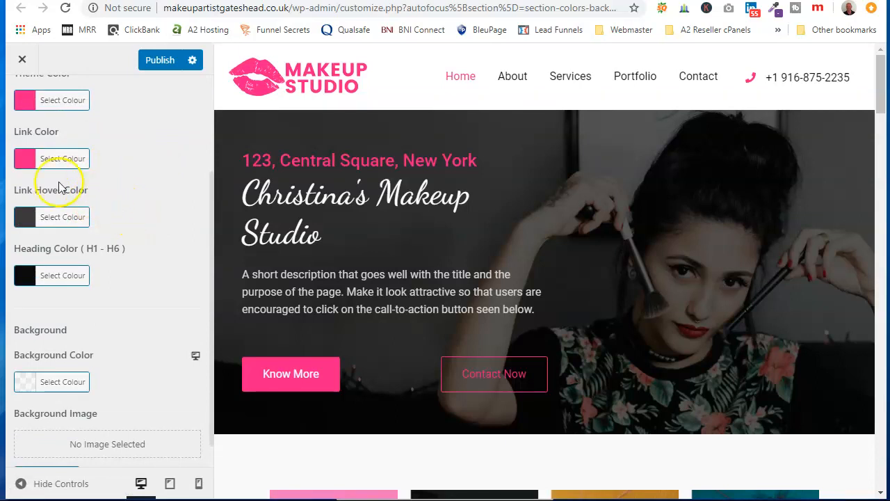
{"action": "scroll", "coordinate": [506, 281], "scroll_direction": "down", "scroll_amount": 4}
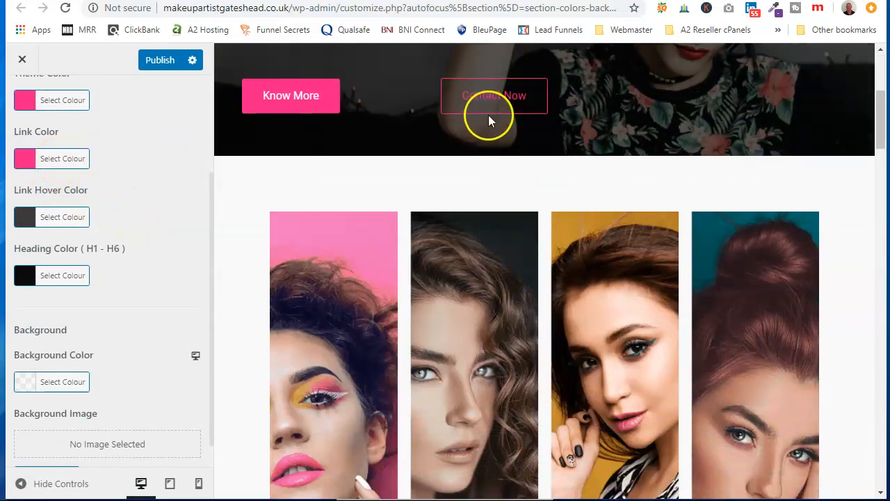
{"action": "scroll", "coordinate": [548, 234], "scroll_direction": "down", "scroll_amount": 7}
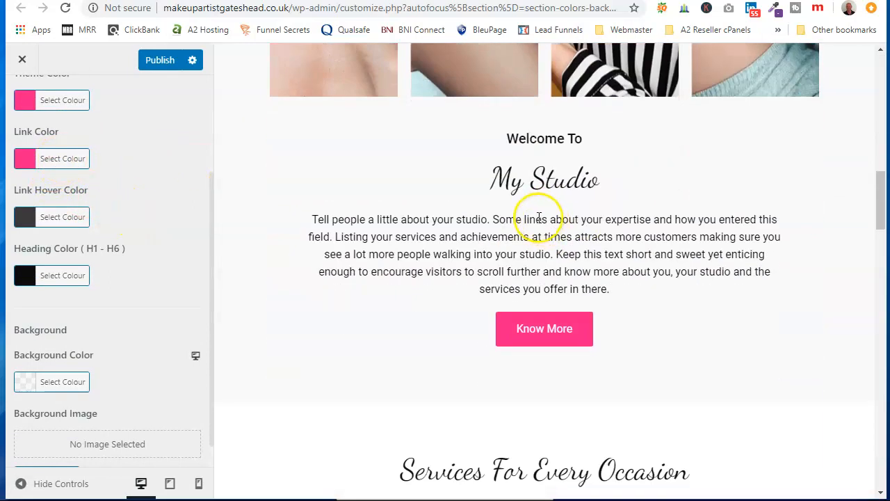
{"action": "scroll", "coordinate": [551, 302], "scroll_direction": "down", "scroll_amount": 12}
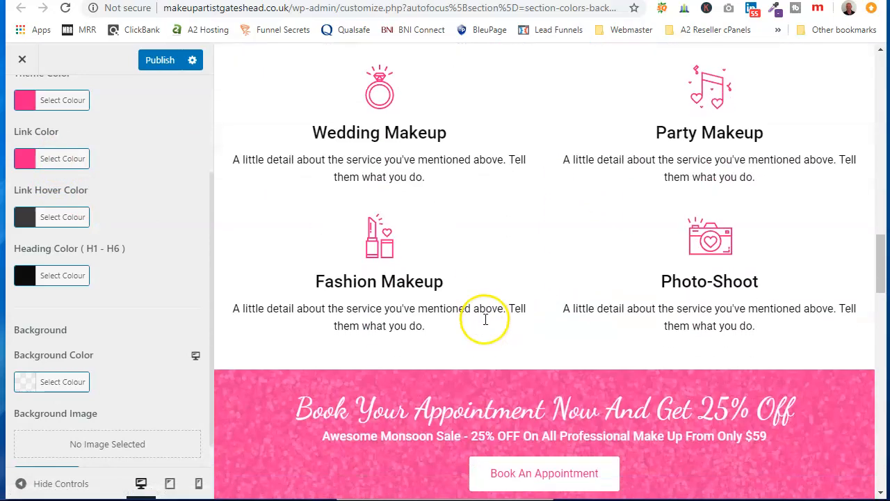
{"action": "scroll", "coordinate": [503, 307], "scroll_direction": "down", "scroll_amount": 16}
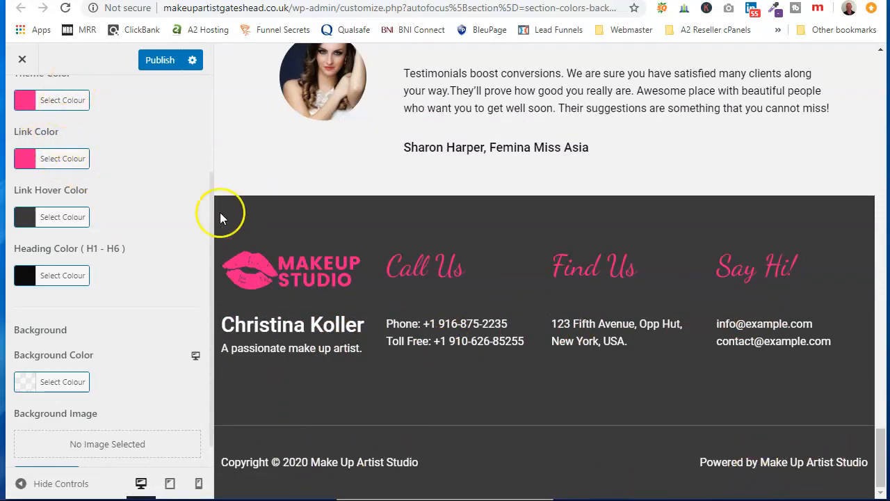
{"action": "scroll", "coordinate": [493, 113], "scroll_direction": "up", "scroll_amount": 1}
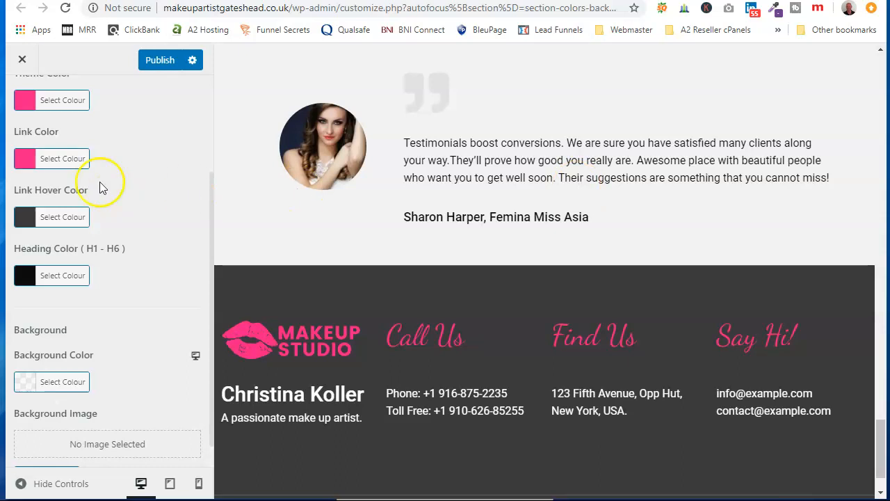
{"action": "scroll", "coordinate": [139, 169], "scroll_direction": "down", "scroll_amount": 1}
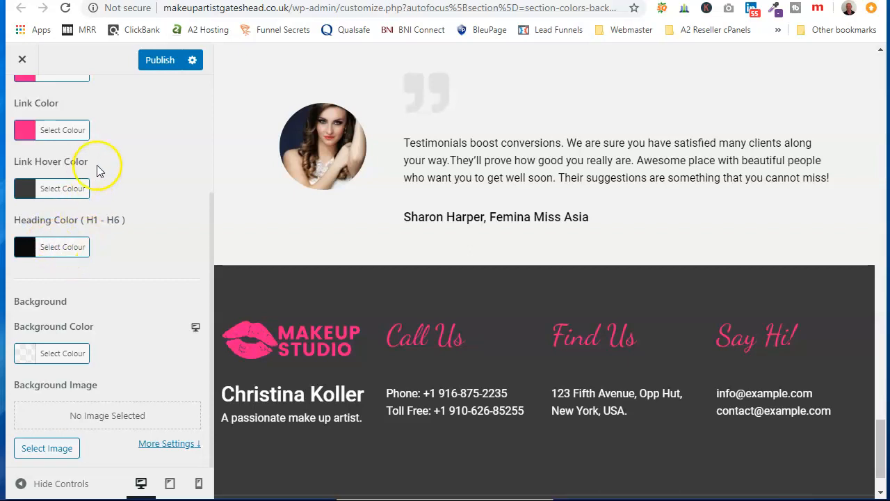
{"action": "scroll", "coordinate": [98, 173], "scroll_direction": "up", "scroll_amount": 3}
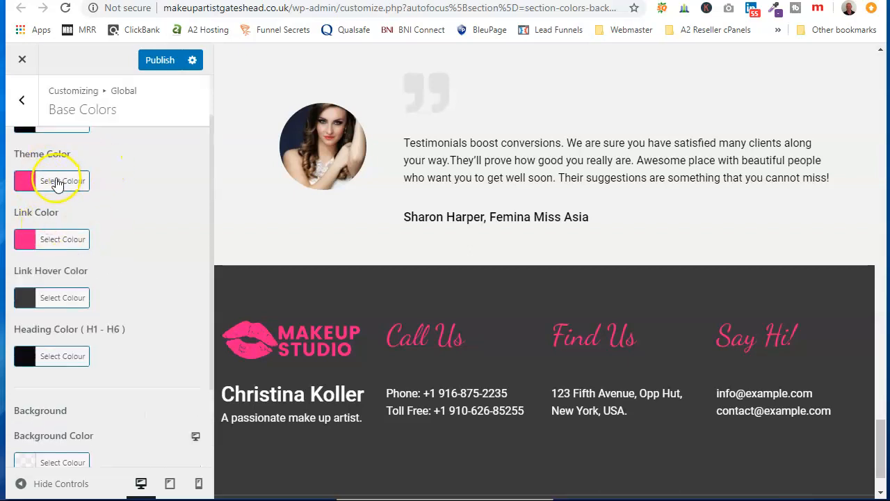
Step: Copy the Theme Color's hex code and try to replace the Heading Color (H1 - H6) value with it
{"action": "left_click", "coordinate": [57, 183]}
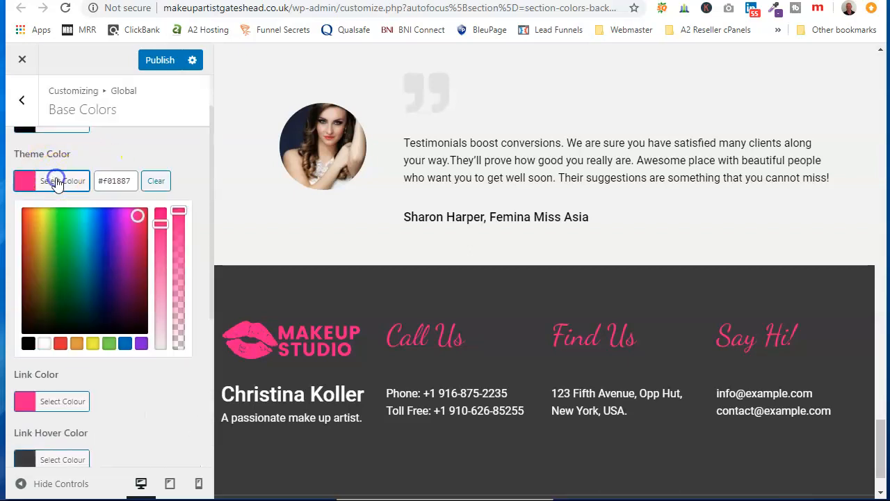
{"action": "double_click", "coordinate": [111, 181]}
{"action": "right_click", "coordinate": [106, 181]}
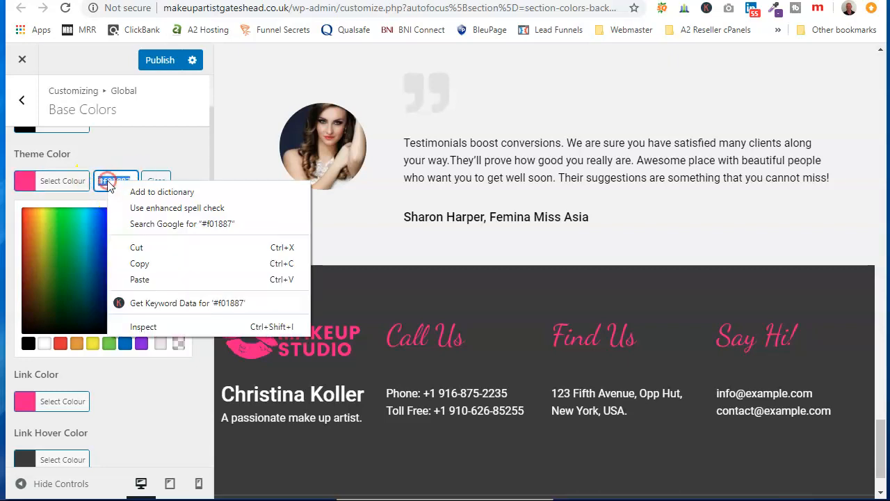
{"action": "left_click", "coordinate": [149, 260]}
{"action": "left_click", "coordinate": [195, 264]}
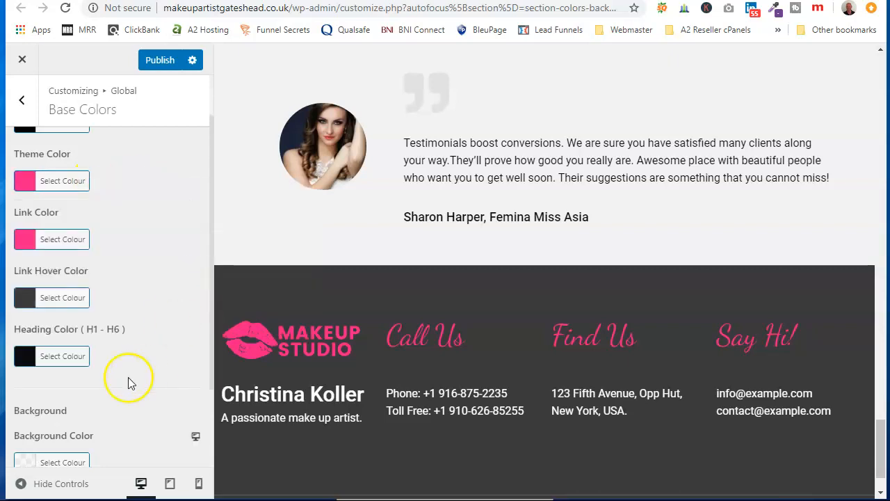
{"action": "left_click", "coordinate": [63, 358]}
{"action": "left_click", "coordinate": [133, 356]}
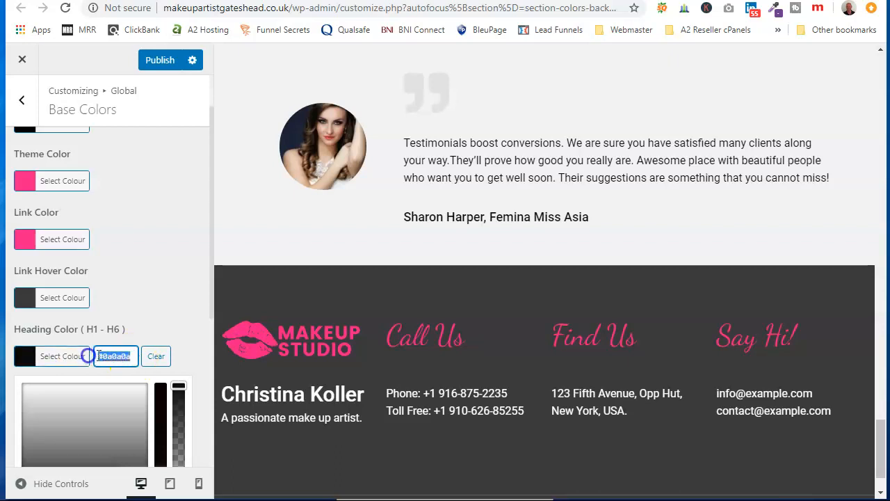
{"action": "right_click", "coordinate": [101, 357]}
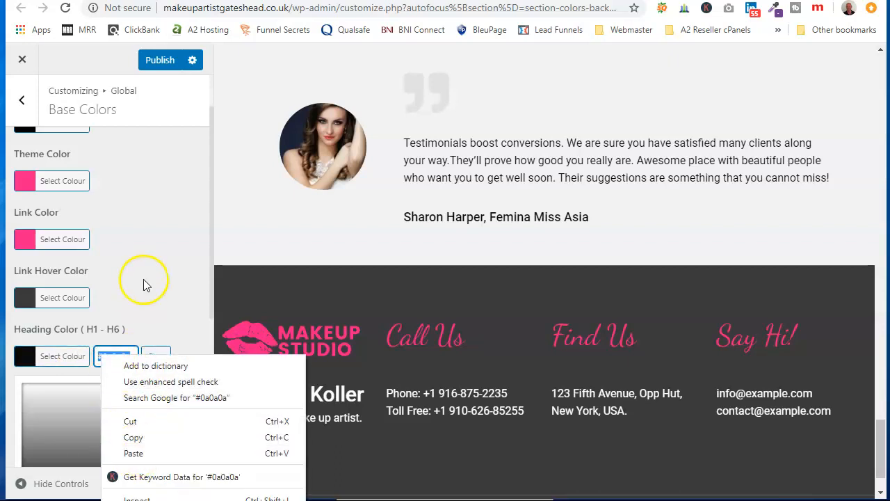
Step: Copy the hex code of the Theme Color to the clipboard
{"action": "left_click", "coordinate": [27, 181]}
{"action": "left_click", "coordinate": [45, 183]}
{"action": "left_click", "coordinate": [130, 181]}
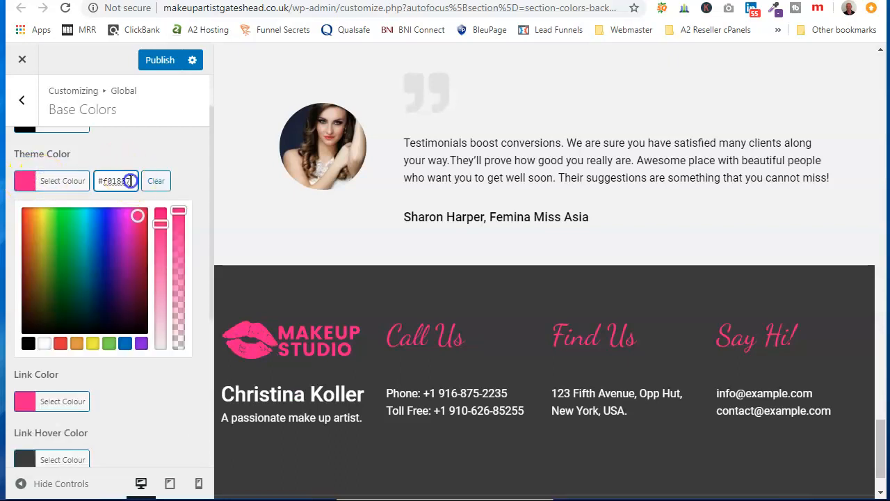
{"action": "right_click", "coordinate": [112, 182]}
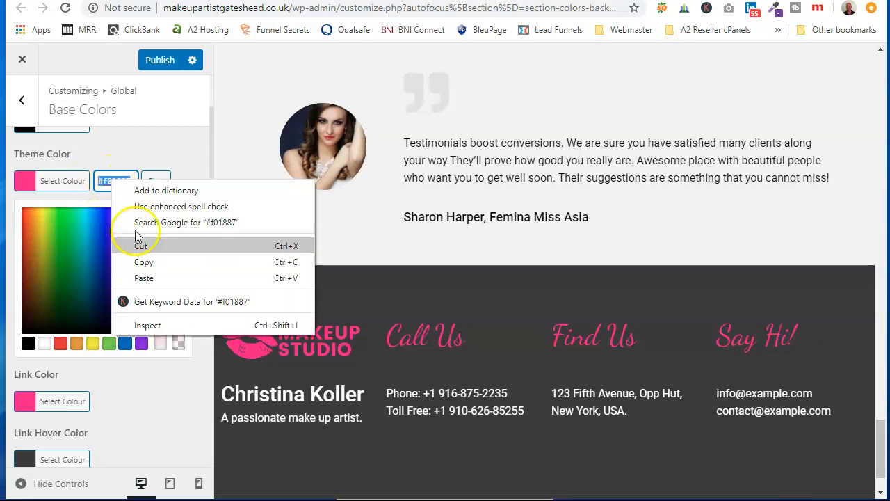
{"action": "left_click", "coordinate": [147, 262]}
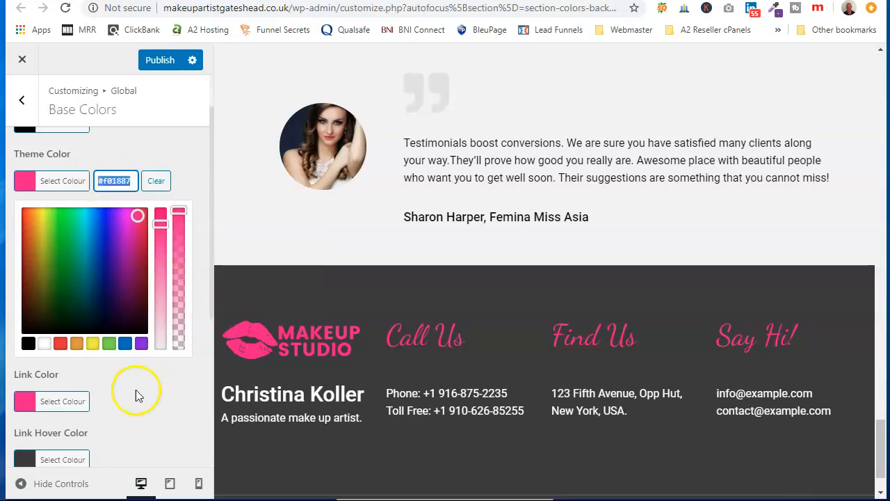
Step: Replace the Heading Color (H1 - H6) value with the copied Theme Color hex code
{"action": "left_click", "coordinate": [107, 427]}
{"action": "scroll", "coordinate": [98, 411], "scroll_direction": "down", "scroll_amount": 3}
{"action": "left_click", "coordinate": [49, 247]}
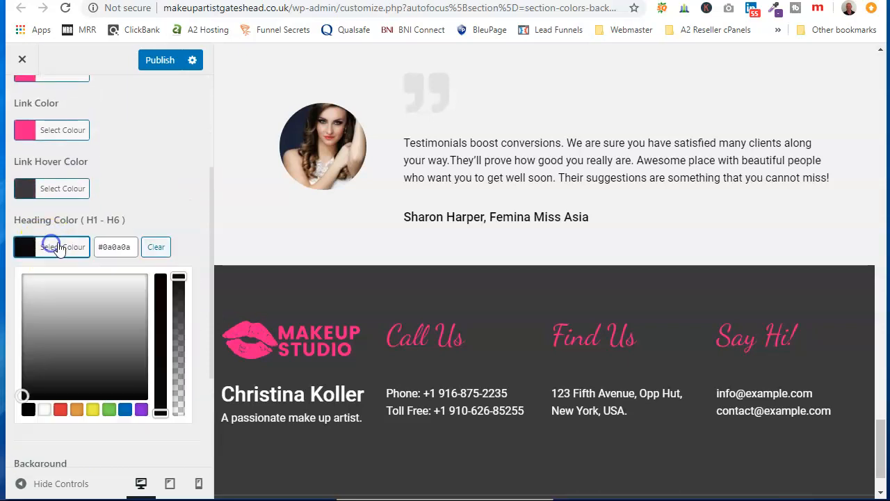
{"action": "left_click", "coordinate": [128, 247]}
{"action": "right_click", "coordinate": [111, 248]}
{"action": "left_click", "coordinate": [153, 342]}
{"action": "left_click", "coordinate": [146, 209]}
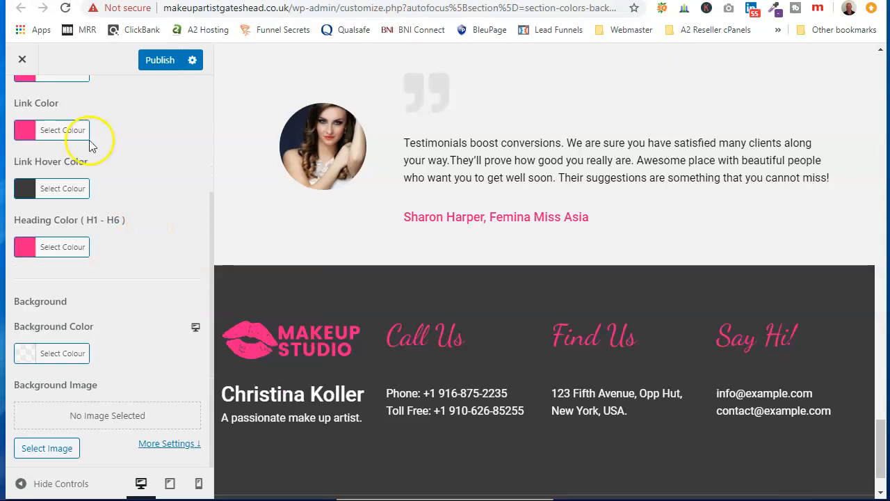
Step: Set the global Link Hover Color to black, #000000
{"action": "left_click", "coordinate": [75, 194]}
{"action": "left_click", "coordinate": [27, 352]}
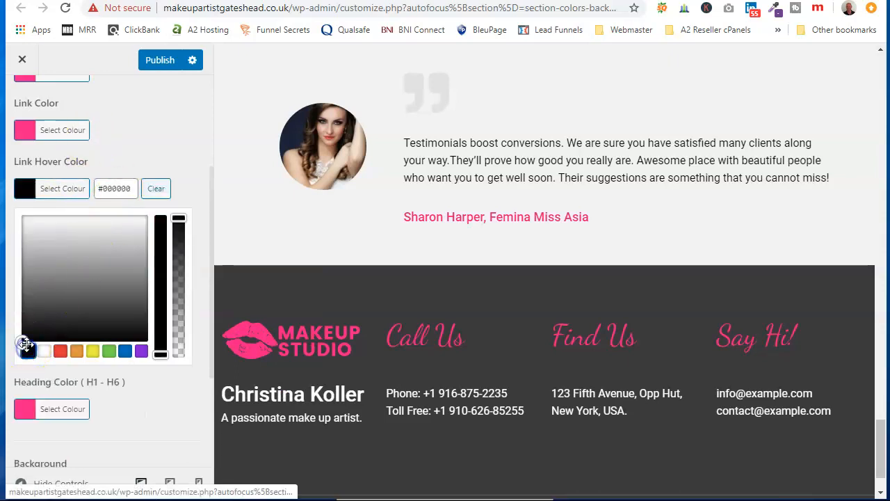
{"action": "left_click", "coordinate": [158, 134]}
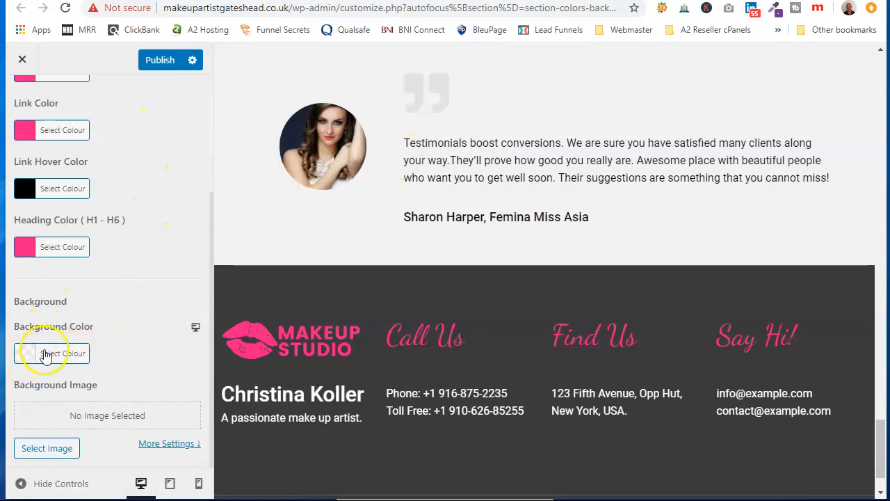
Step: Clear the color value of the global Background Color
{"action": "left_click", "coordinate": [78, 355]}
{"action": "left_click", "coordinate": [104, 381]}
{"action": "triple_click", "coordinate": [63, 376]}
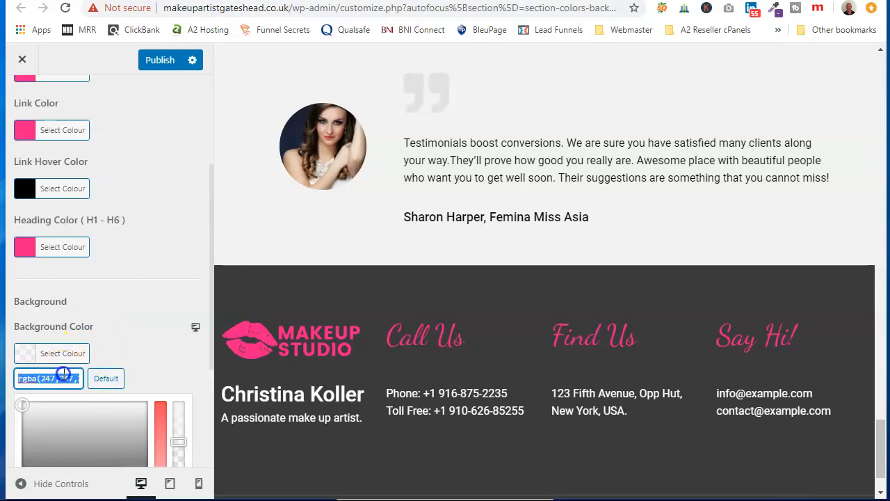
{"action": "left_click", "coordinate": [146, 344]}
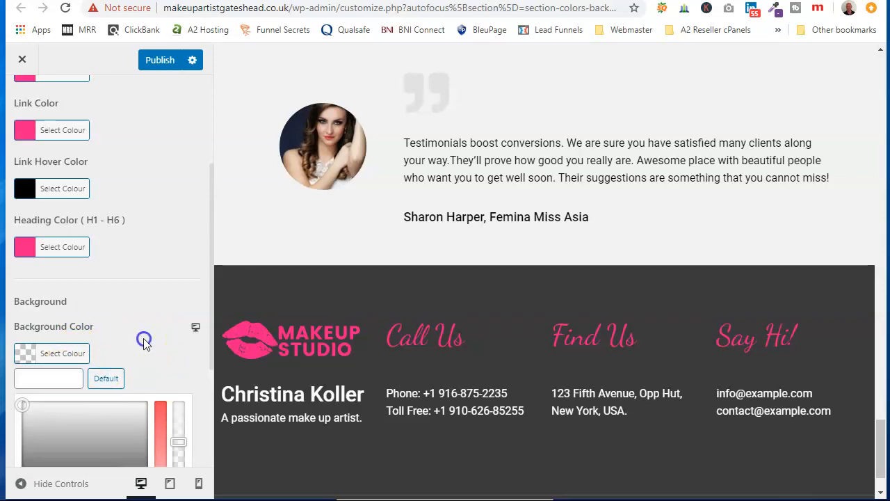
{"action": "left_click", "coordinate": [33, 177]}
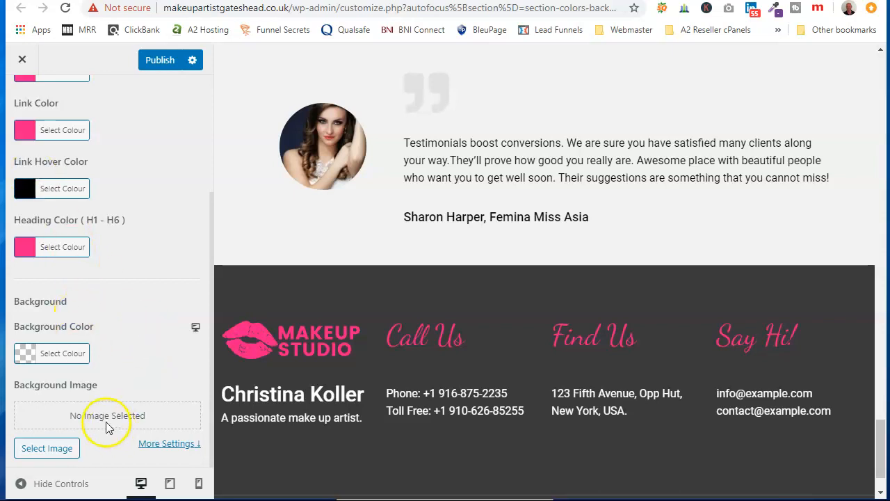
Step: Publish the base color changes and return to the Global settings
{"action": "scroll", "coordinate": [104, 189], "scroll_direction": "up", "scroll_amount": 3}
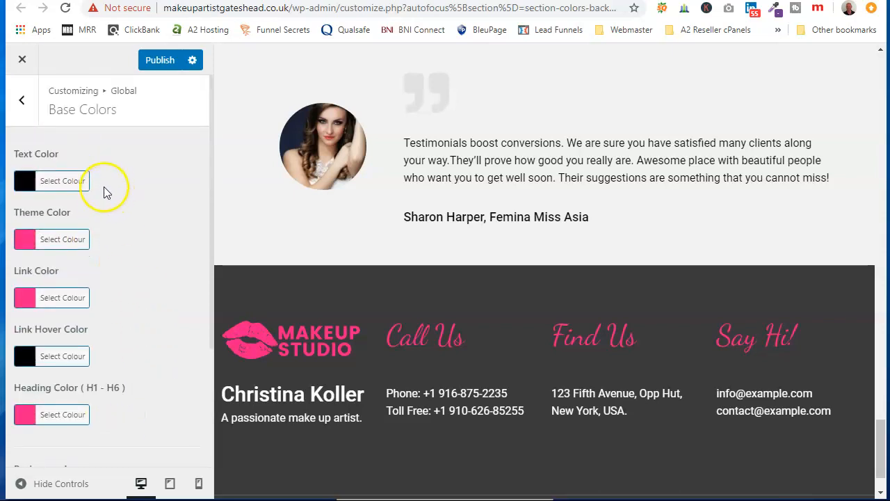
{"action": "left_click", "coordinate": [160, 61]}
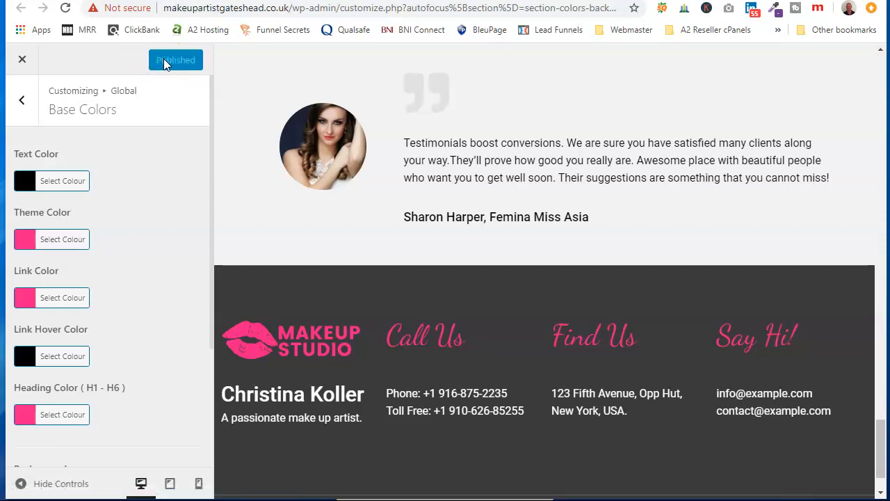
{"action": "left_click", "coordinate": [21, 97]}
{"action": "left_click", "coordinate": [21, 97]}
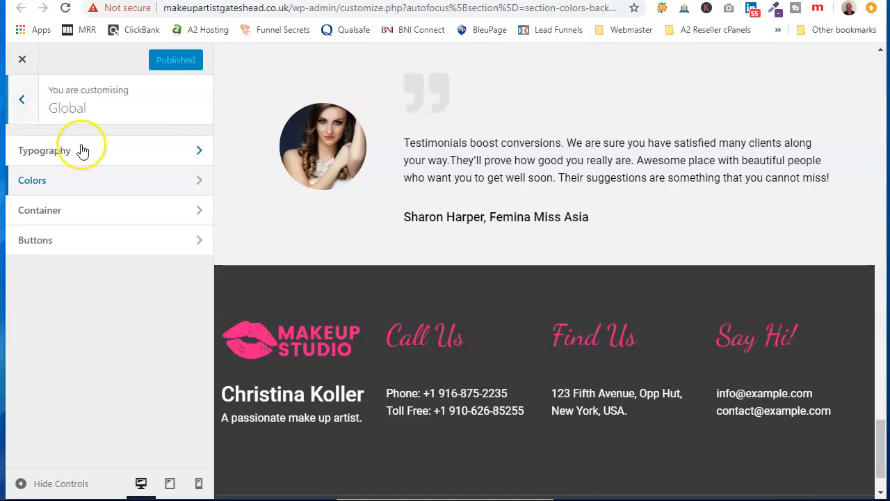
Step: Examine the global Container width and the available Layout options against the page preview
{"action": "left_click", "coordinate": [105, 210]}
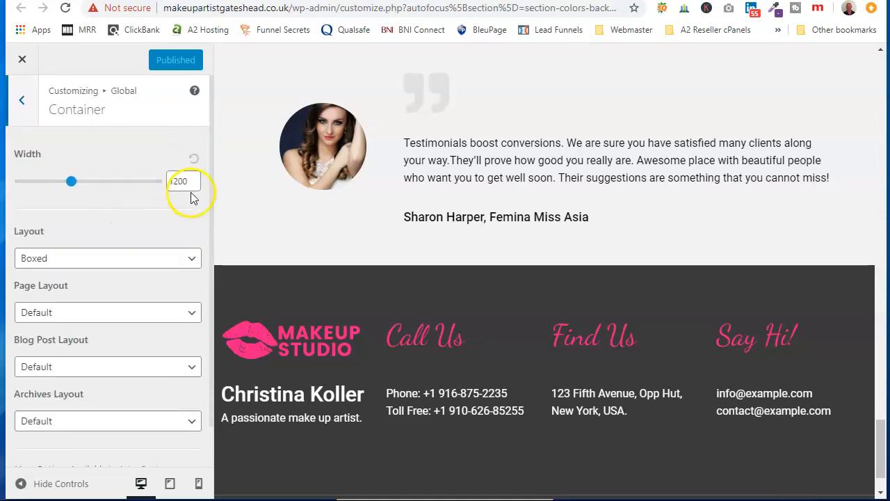
{"action": "scroll", "coordinate": [459, 224], "scroll_direction": "up", "scroll_amount": 15}
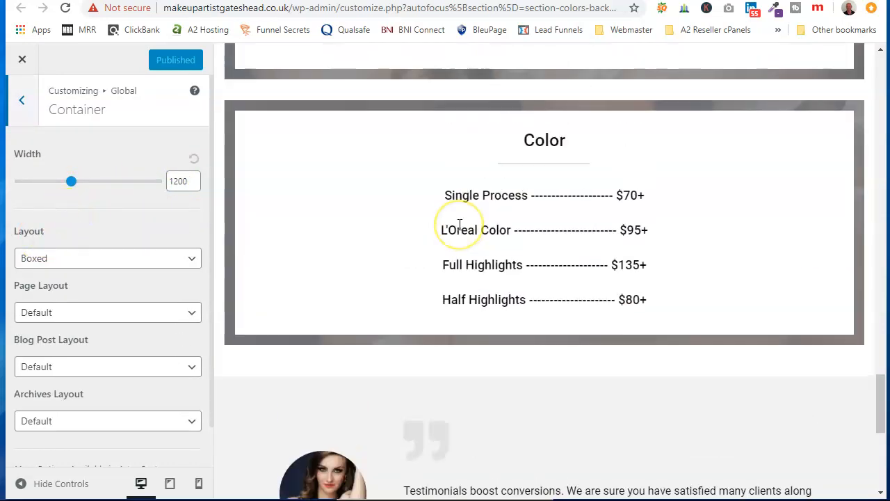
{"action": "scroll", "coordinate": [459, 224], "scroll_direction": "up", "scroll_amount": 10}
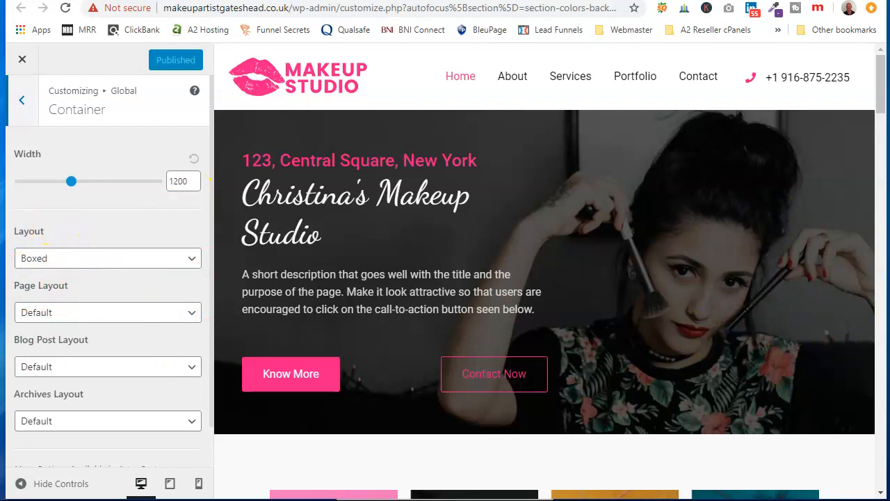
{"action": "left_click", "coordinate": [189, 260]}
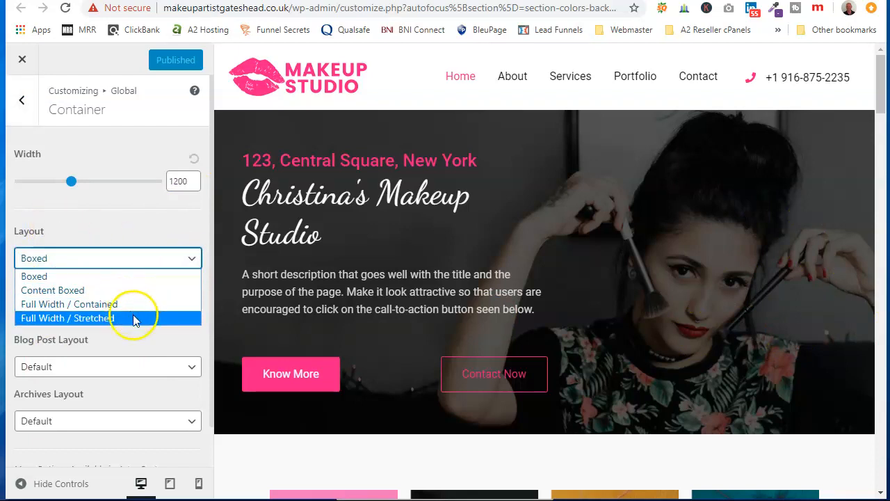
{"action": "left_click", "coordinate": [150, 226]}
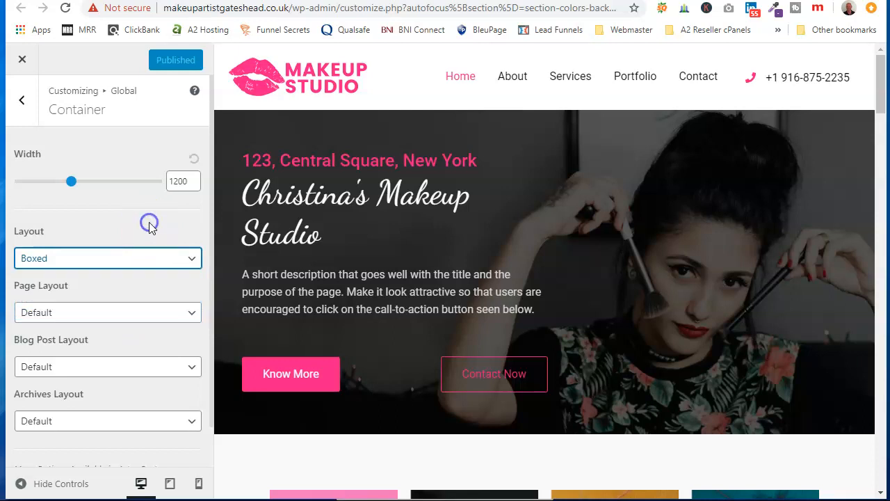
{"action": "left_click", "coordinate": [23, 102]}
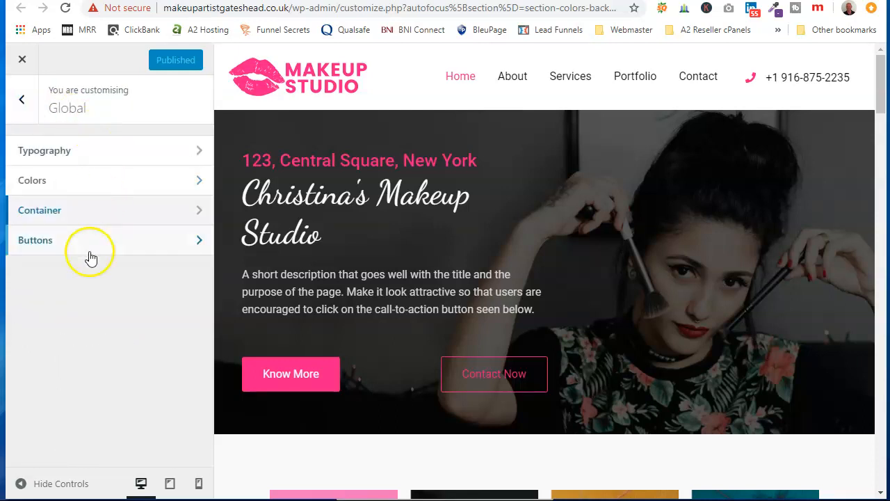
Step: Set the hover Background Color of the global buttons to black, #000000
{"action": "left_click", "coordinate": [94, 243]}
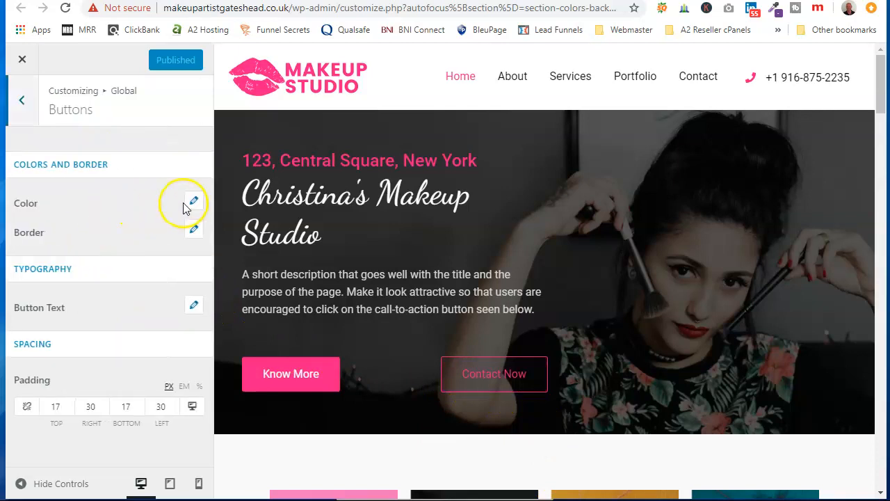
{"action": "left_click", "coordinate": [194, 204]}
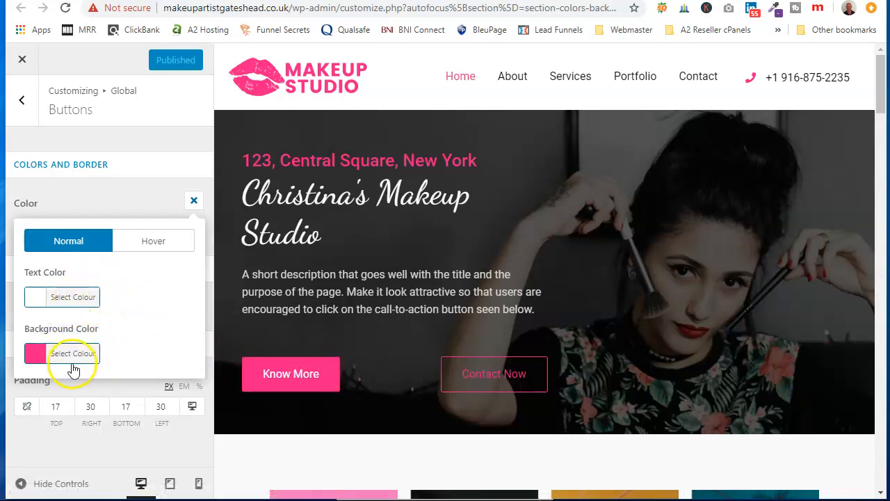
{"action": "left_click", "coordinate": [153, 240]}
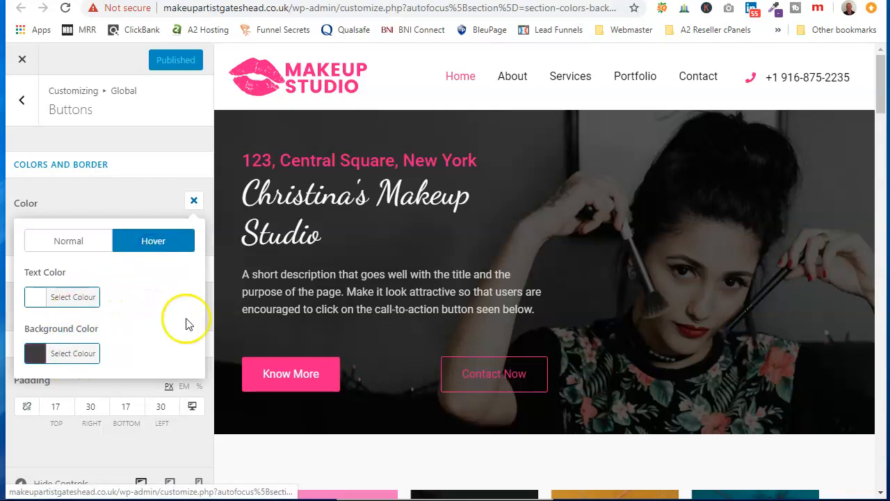
{"action": "left_click", "coordinate": [82, 360]}
{"action": "scroll", "coordinate": [95, 357], "scroll_direction": "down", "scroll_amount": 1}
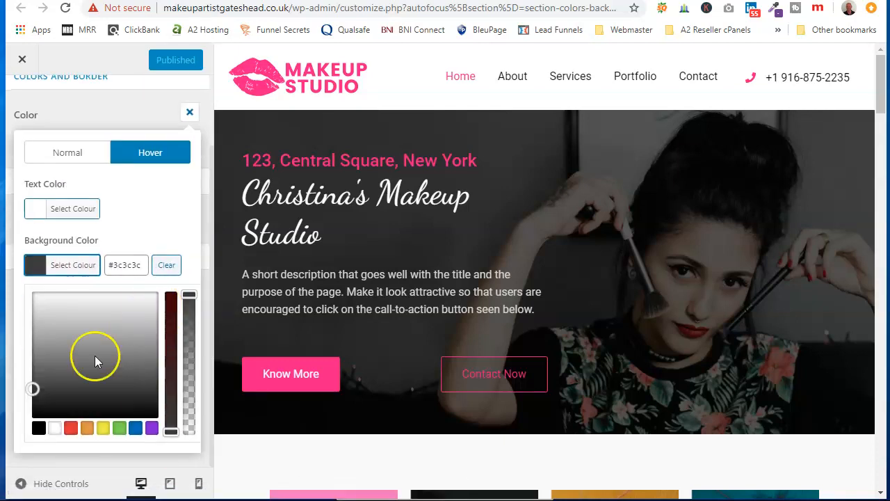
{"action": "left_click", "coordinate": [38, 428]}
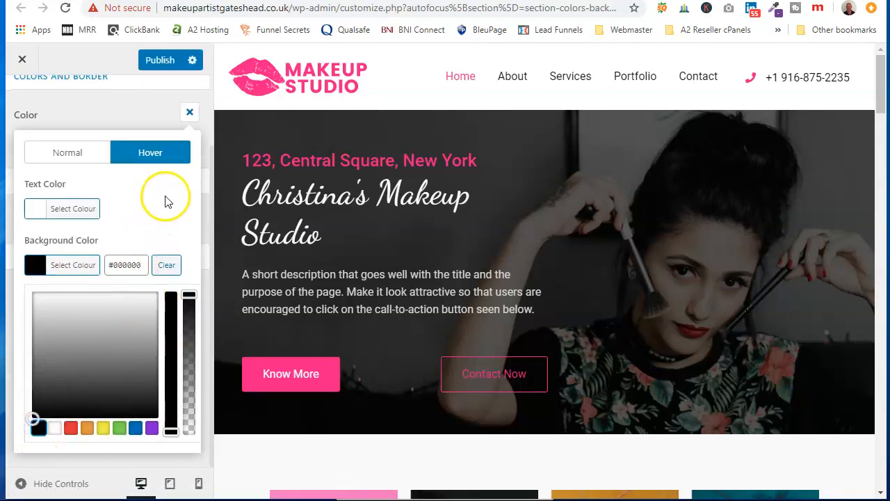
{"action": "left_click", "coordinate": [135, 120]}
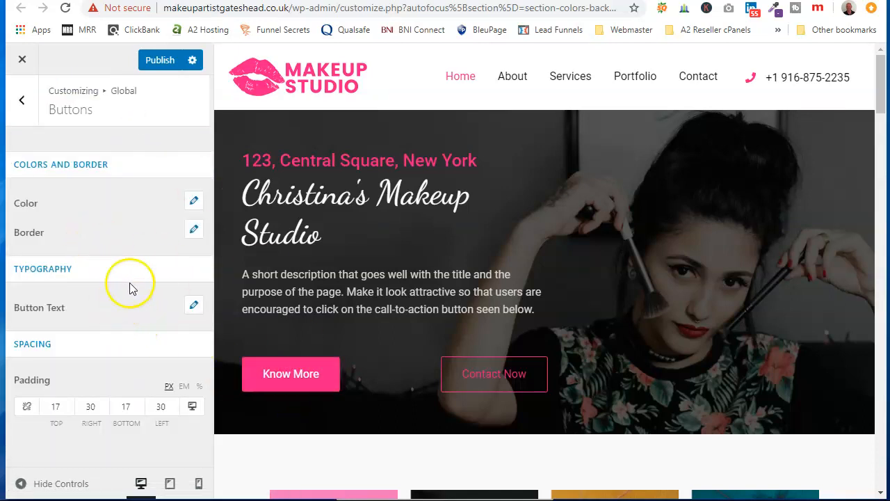
Step: Set the button border's Hover Color to the copied pink Theme Color hex code
{"action": "left_click", "coordinate": [195, 231]}
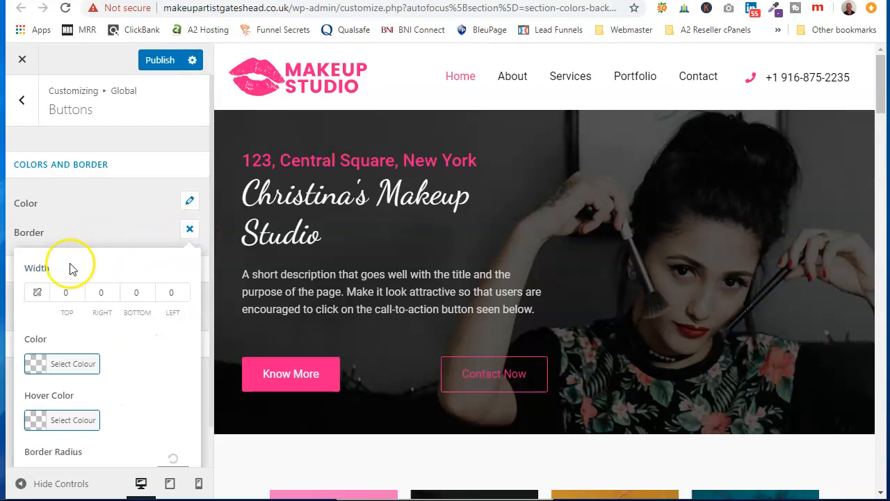
{"action": "left_click", "coordinate": [69, 420]}
{"action": "left_click", "coordinate": [140, 421]}
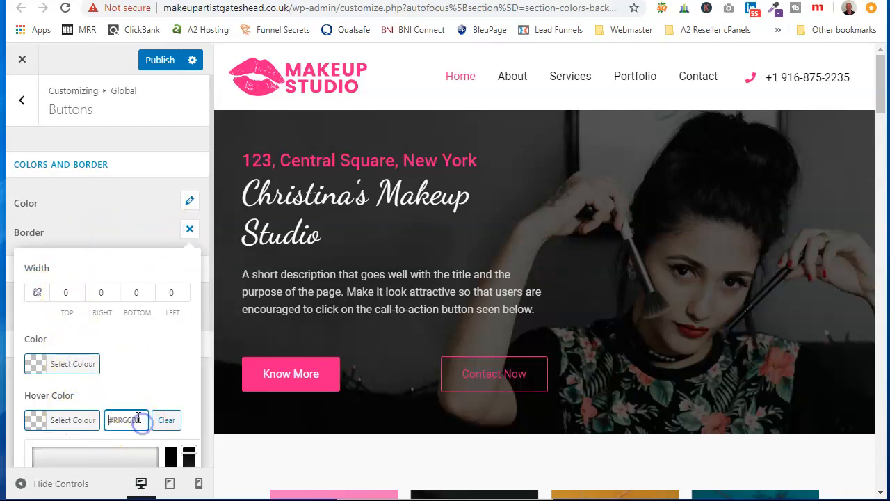
{"action": "right_click", "coordinate": [138, 417]}
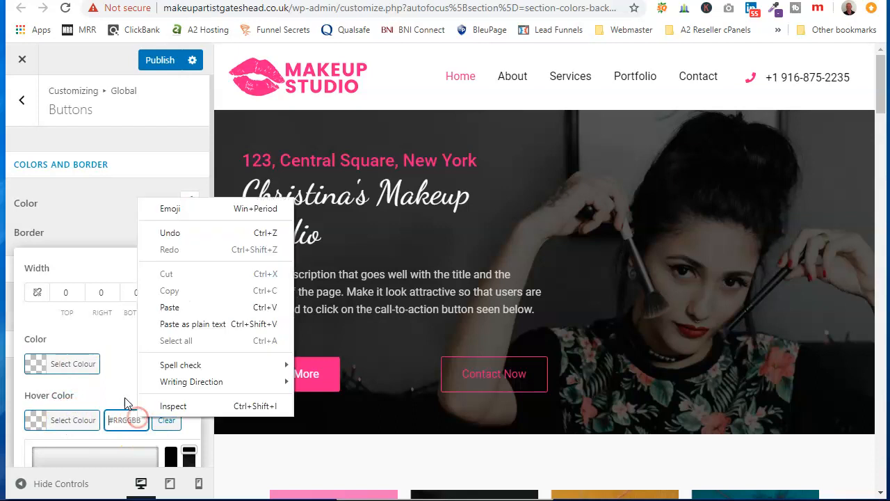
{"action": "left_click", "coordinate": [159, 304]}
{"action": "left_click", "coordinate": [120, 236]}
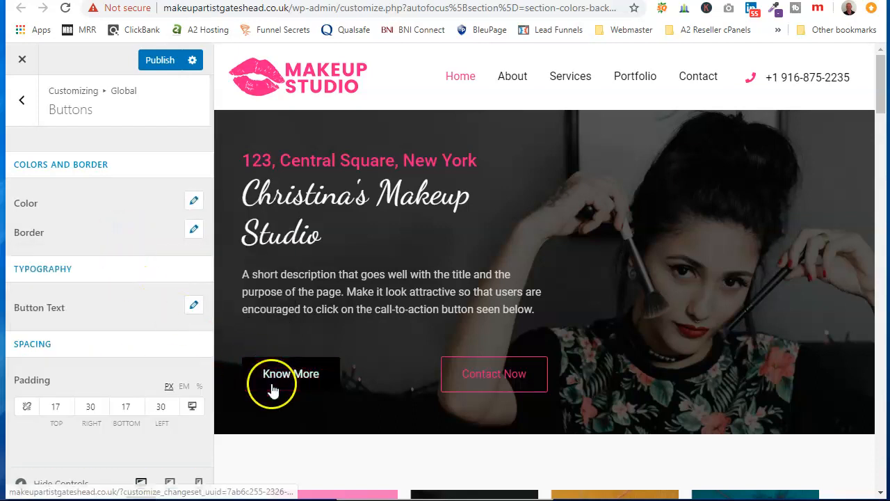
Step: Link the button border's side widths and set them all to 2
{"action": "left_click", "coordinate": [194, 230]}
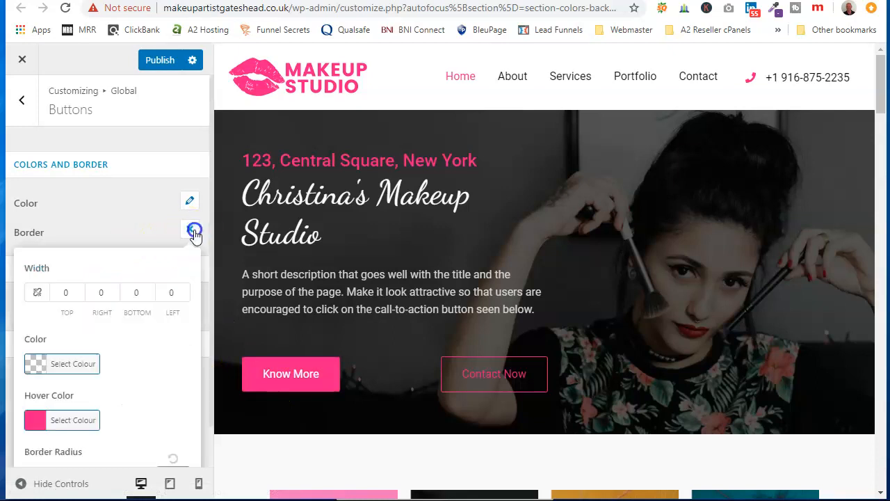
{"action": "left_click", "coordinate": [37, 293]}
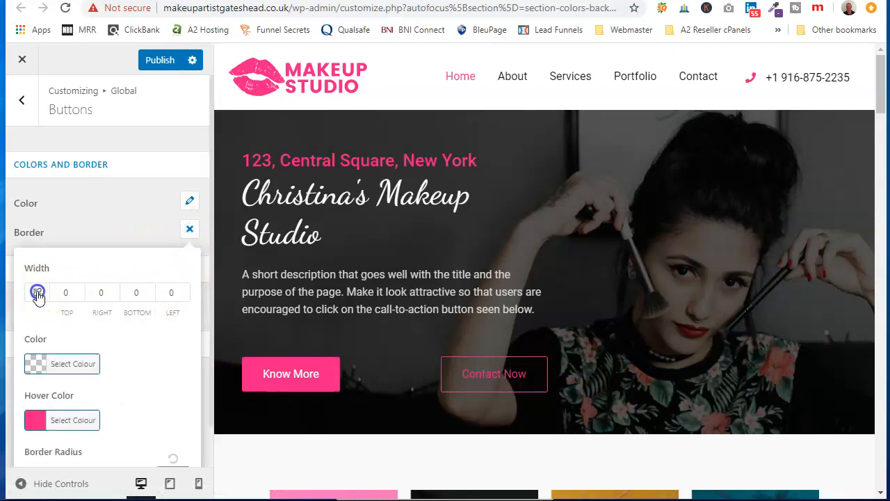
{"action": "left_click", "coordinate": [80, 288]}
{"action": "left_click", "coordinate": [80, 288]}
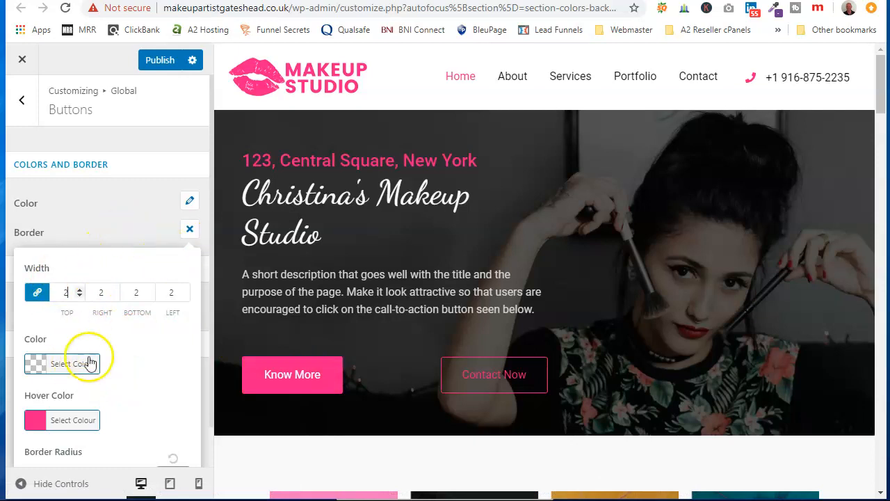
{"action": "left_click", "coordinate": [93, 213]}
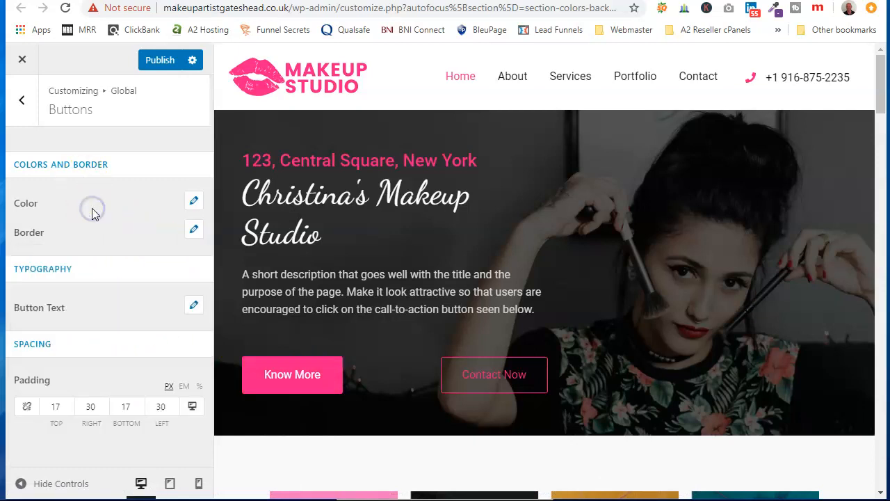
Step: Set the normal border color of the global buttons to black, #000000
{"action": "left_click", "coordinate": [187, 235]}
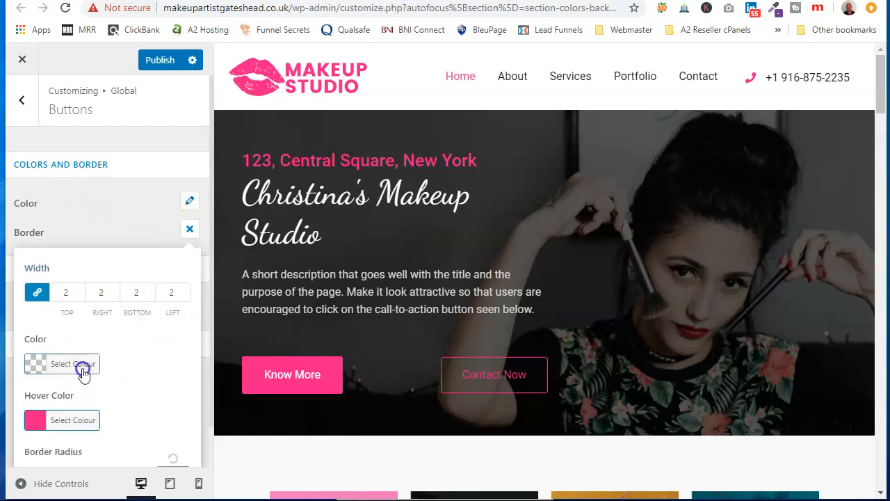
{"action": "left_click", "coordinate": [78, 366]}
{"action": "left_click", "coordinate": [40, 388]}
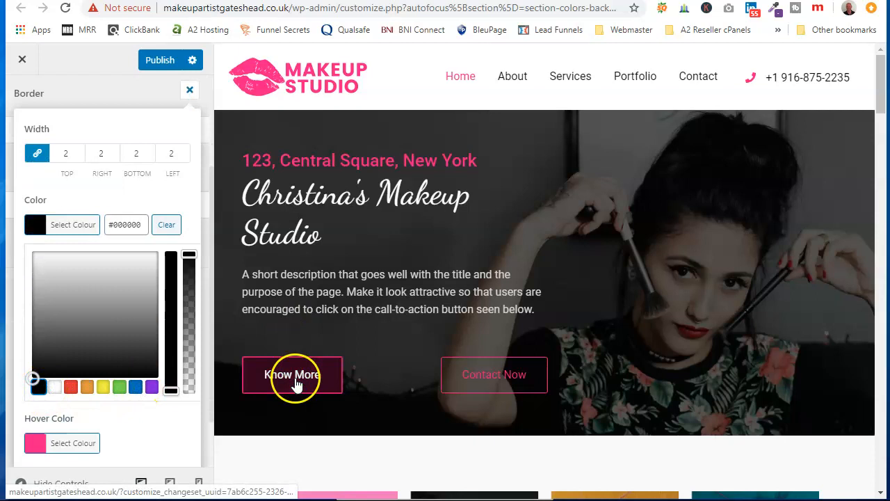
{"action": "left_click", "coordinate": [100, 200]}
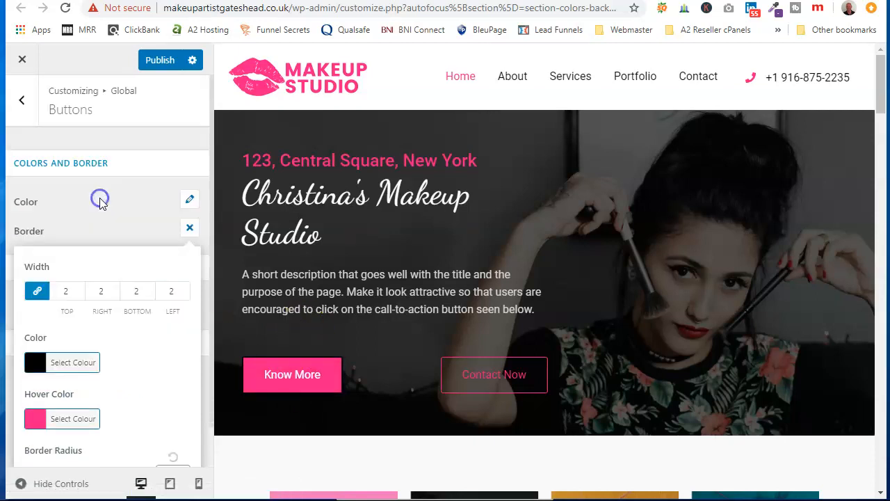
{"action": "left_click", "coordinate": [100, 167]}
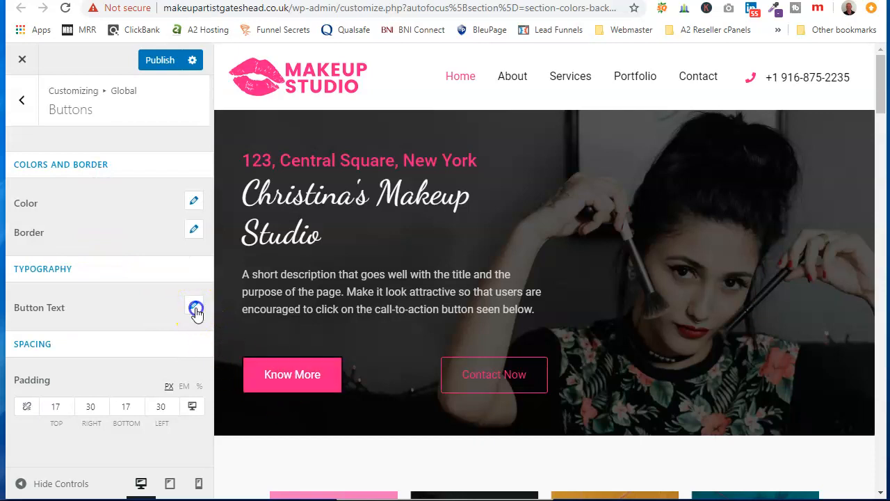
Step: Set the global button text to Capitalize at a size of 18 px and publish the button changes
{"action": "left_click", "coordinate": [194, 305]}
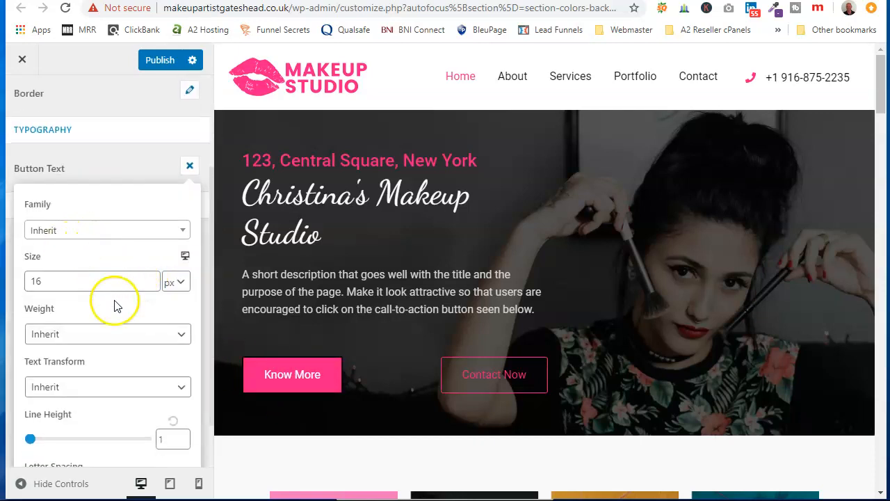
{"action": "scroll", "coordinate": [114, 331], "scroll_direction": "down", "scroll_amount": 1}
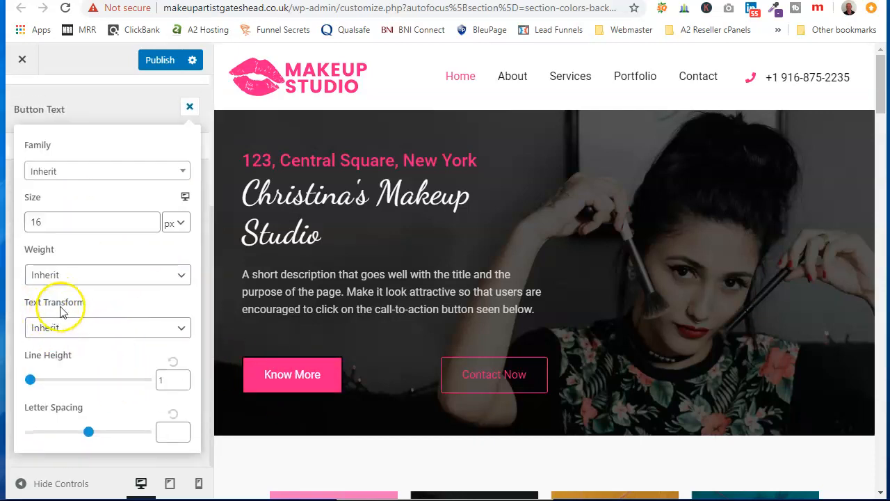
{"action": "left_click", "coordinate": [180, 333]}
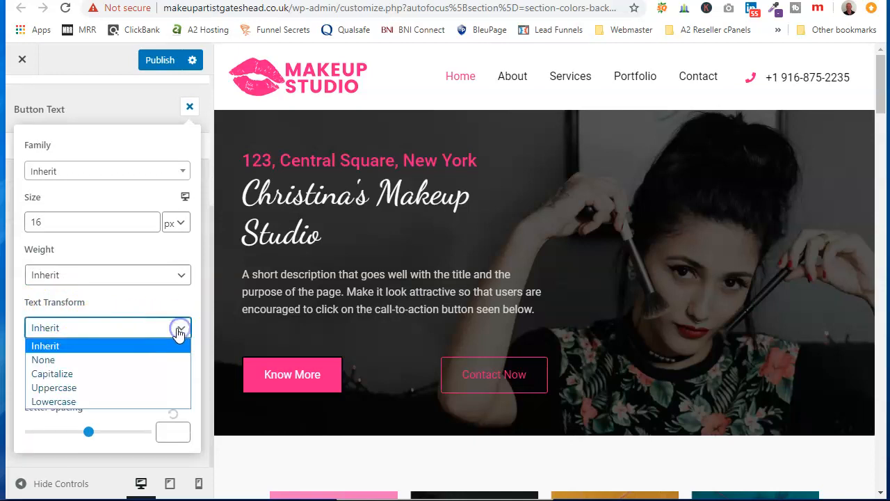
{"action": "left_click", "coordinate": [88, 374]}
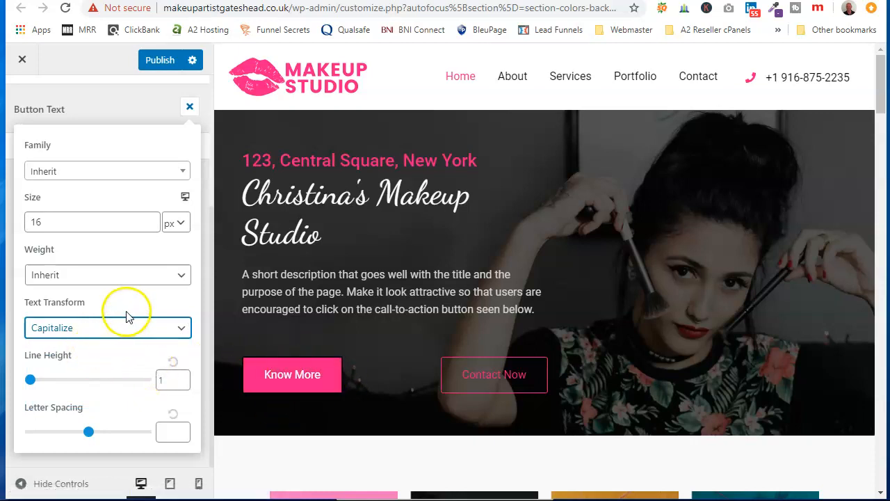
{"action": "left_click", "coordinate": [149, 218]}
{"action": "left_click", "coordinate": [149, 219]}
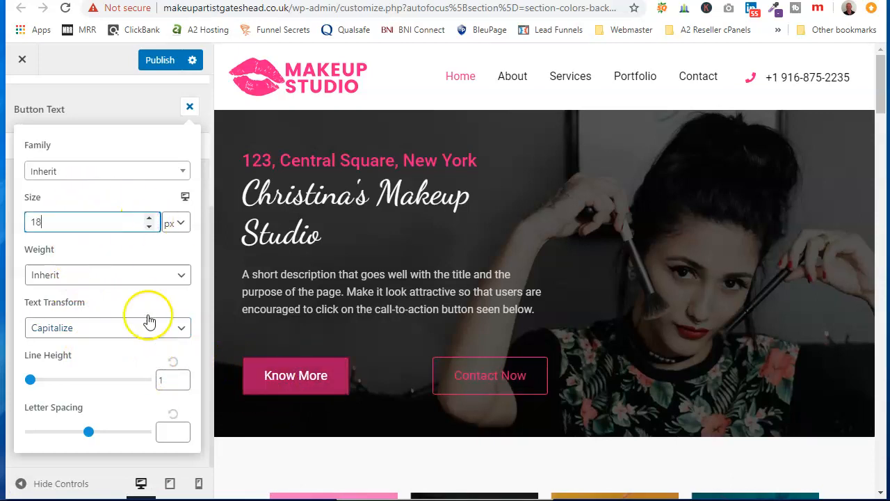
{"action": "left_click", "coordinate": [80, 117]}
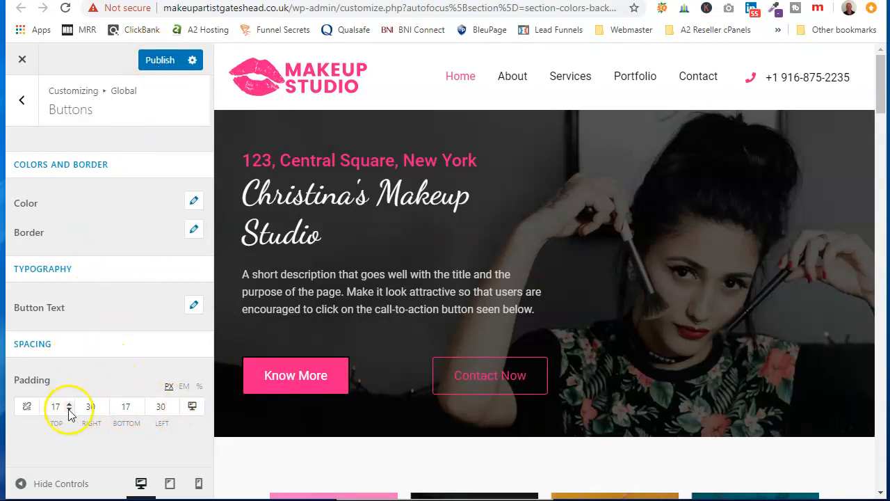
{"action": "left_click", "coordinate": [160, 61]}
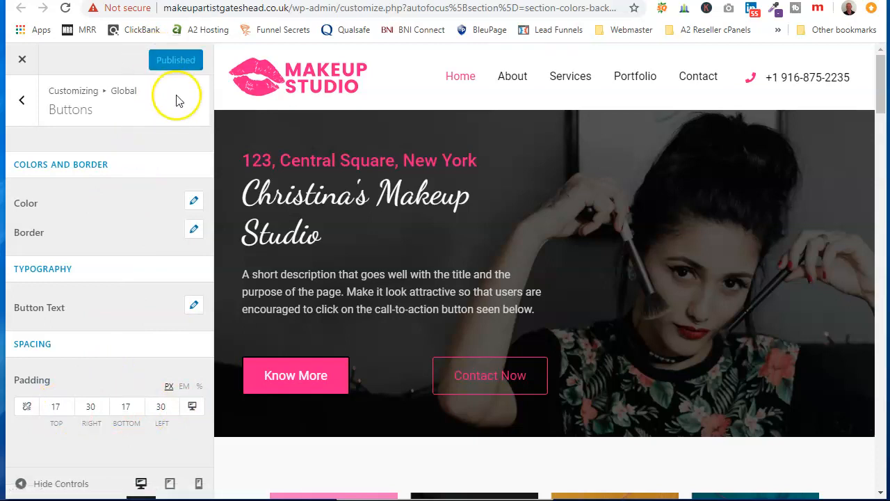
Step: Set the Heading 3 font family to Dancing Script in the global heading typography
{"action": "left_click", "coordinate": [21, 101]}
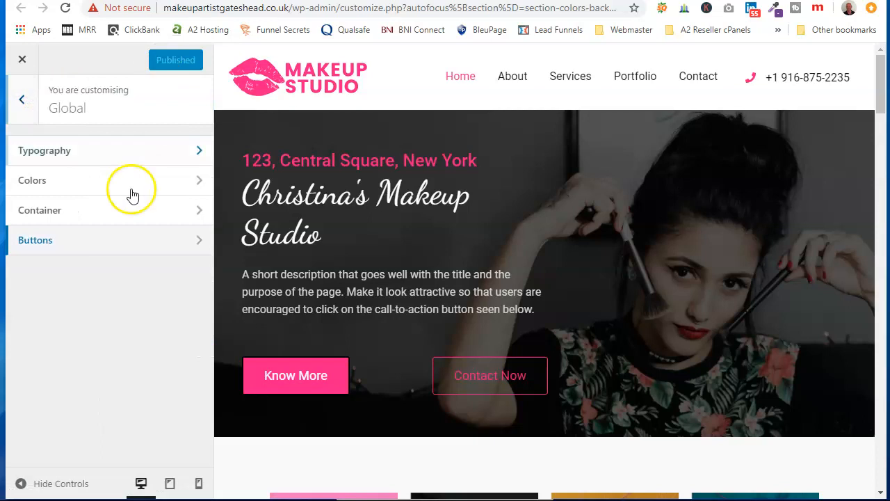
{"action": "left_click", "coordinate": [89, 150]}
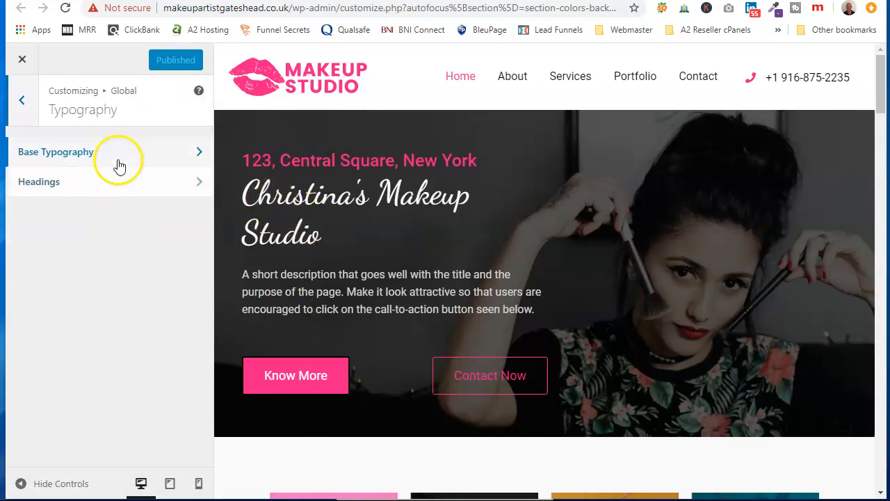
{"action": "left_click", "coordinate": [112, 184]}
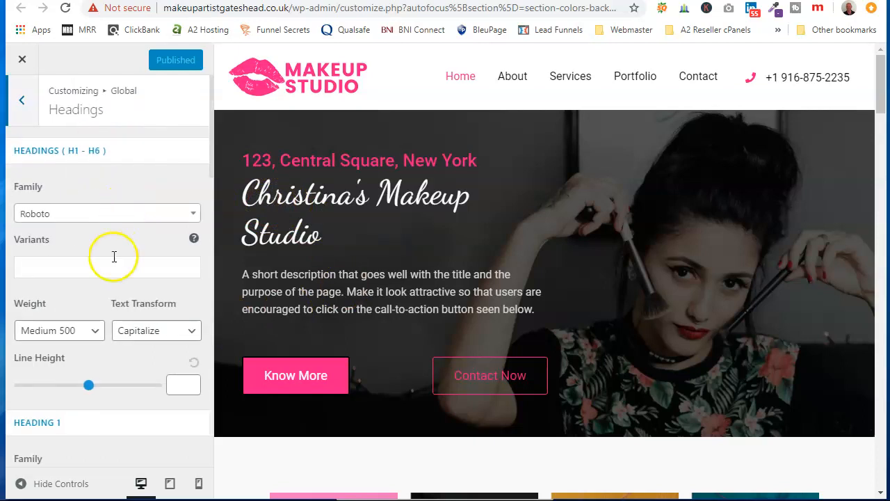
{"action": "scroll", "coordinate": [114, 256], "scroll_direction": "down", "scroll_amount": 4}
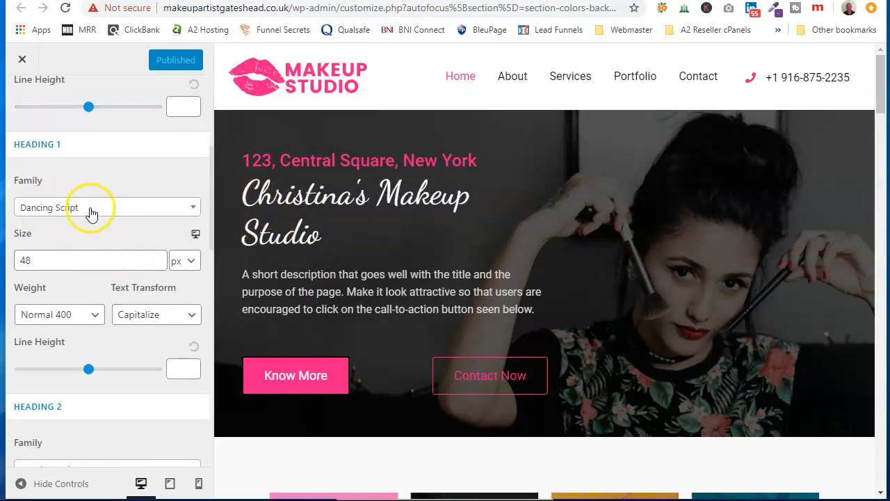
{"action": "scroll", "coordinate": [90, 214], "scroll_direction": "down", "scroll_amount": 3}
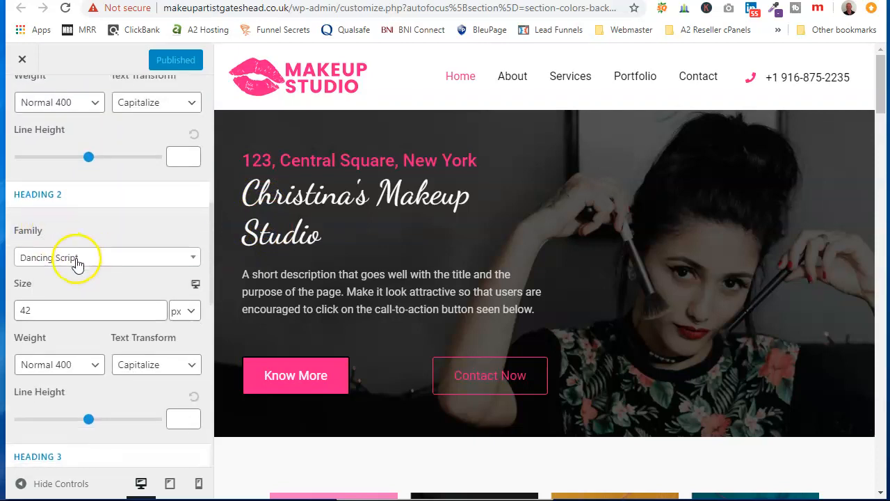
{"action": "scroll", "coordinate": [76, 263], "scroll_direction": "down", "scroll_amount": 4}
{"action": "left_click", "coordinate": [196, 244]}
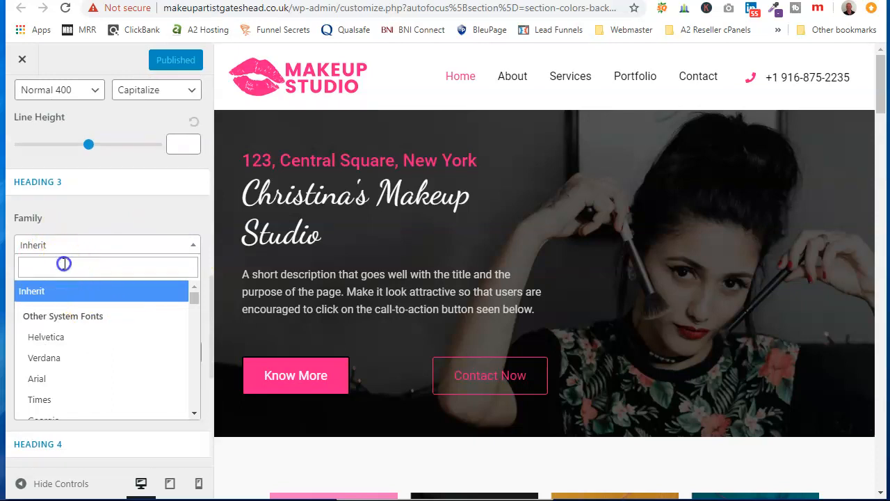
{"action": "type", "text": "dan"}
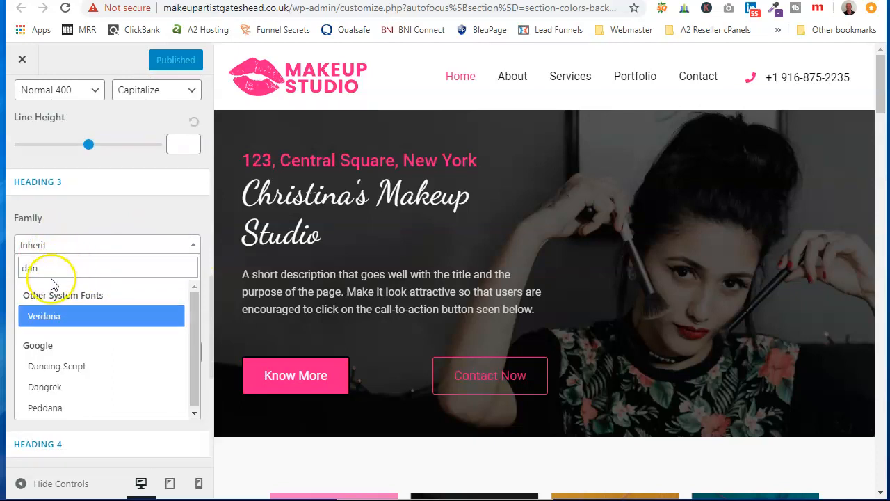
{"action": "left_click", "coordinate": [62, 367]}
Step: Set the font sizes to 20 px for Heading 6, 22 px for Heading 5 and 26 px for Heading 4
{"action": "scroll", "coordinate": [103, 331], "scroll_direction": "down", "scroll_amount": 3}
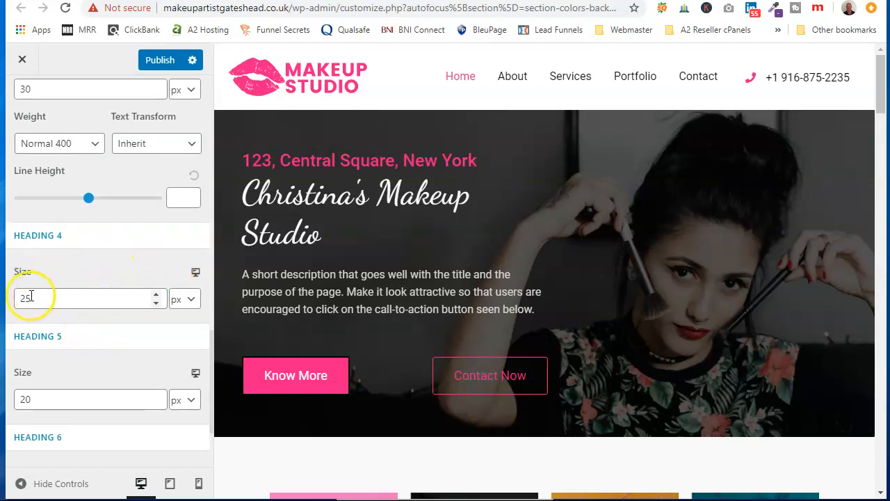
{"action": "scroll", "coordinate": [111, 402], "scroll_direction": "down", "scroll_amount": 2}
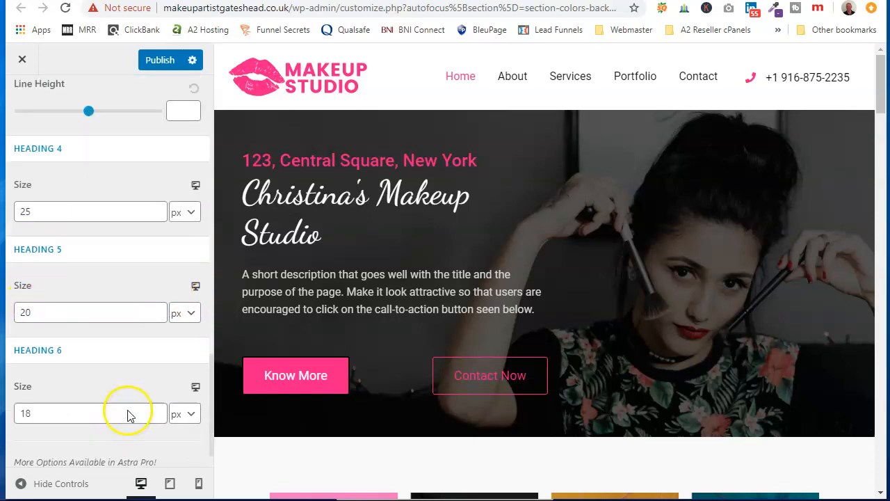
{"action": "left_click", "coordinate": [155, 372]}
{"action": "double_click", "coordinate": [157, 270]}
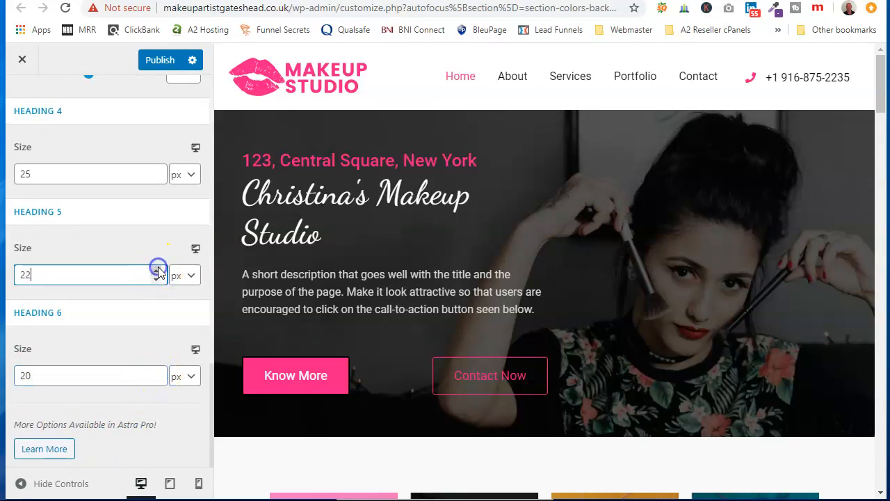
{"action": "left_click", "coordinate": [157, 171]}
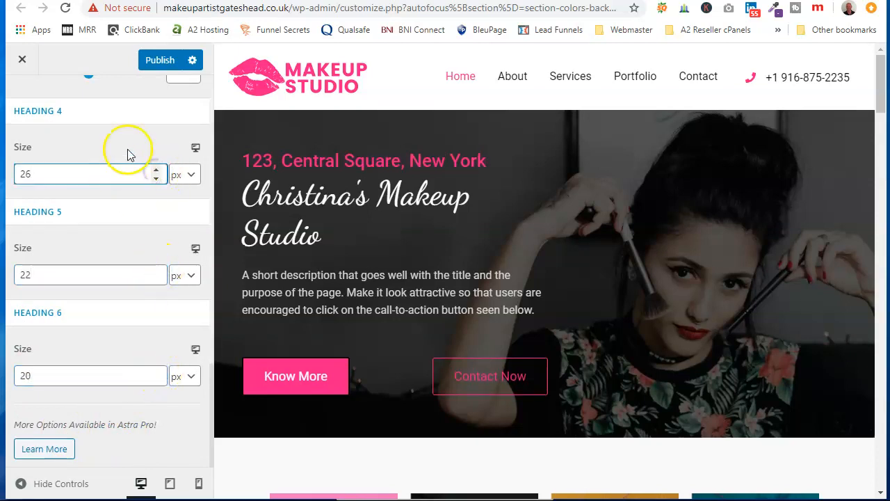
Step: Set the Heading 3 font size to 34 px
{"action": "scroll", "coordinate": [111, 174], "scroll_direction": "up", "scroll_amount": 4}
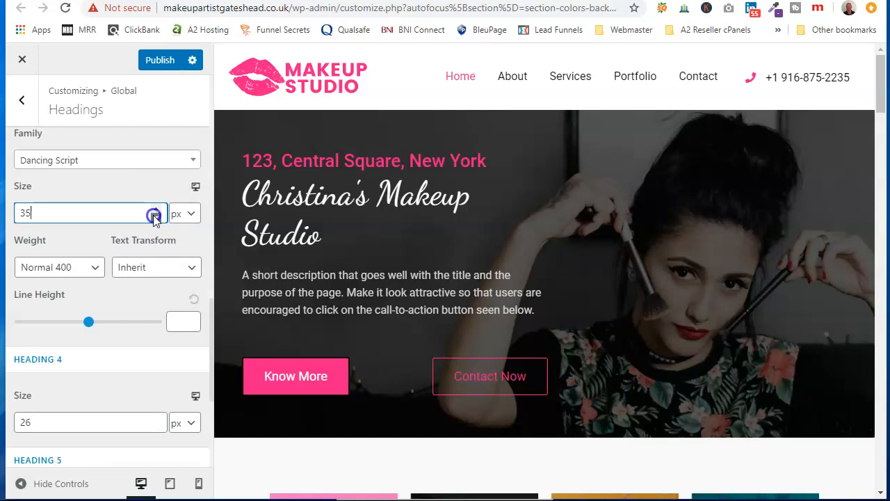
{"action": "scroll", "coordinate": [158, 192], "scroll_direction": "up", "scroll_amount": 5}
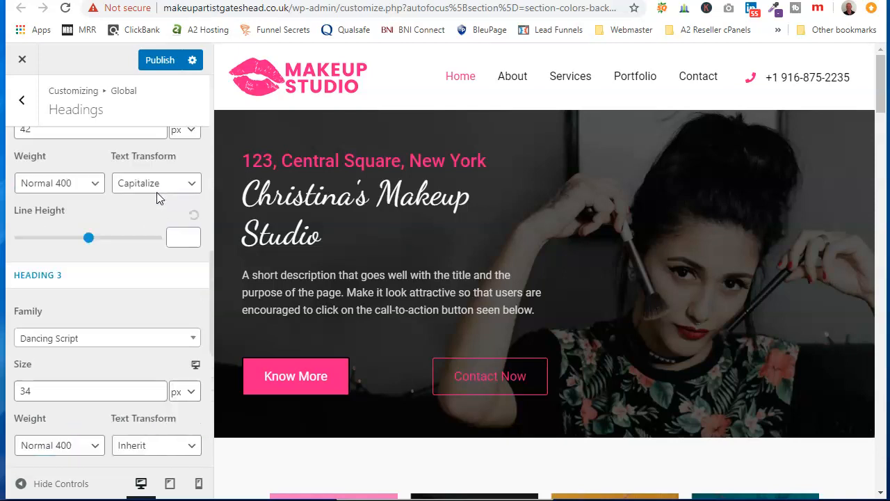
{"action": "scroll", "coordinate": [146, 217], "scroll_direction": "up", "scroll_amount": 4}
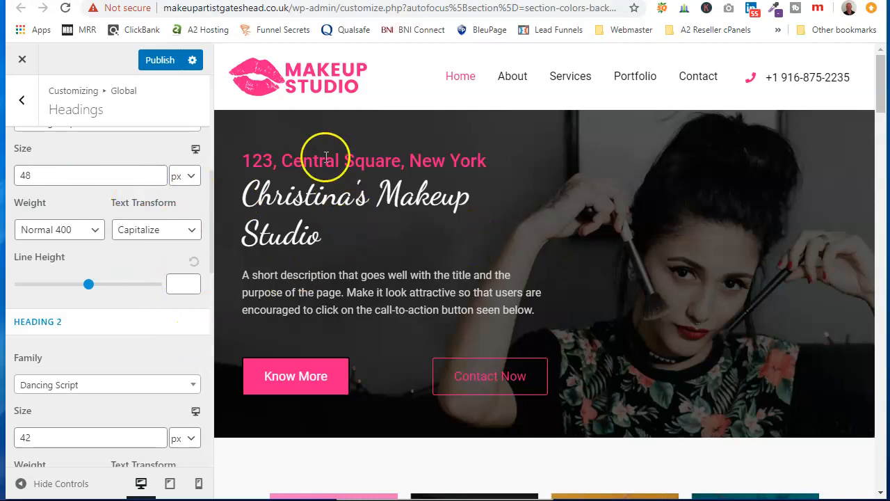
Step: Review the Heading 1 to Heading 6 settings and publish the heading typography changes
{"action": "scroll", "coordinate": [325, 157], "scroll_direction": "down", "scroll_amount": 3}
{"action": "scroll", "coordinate": [99, 306], "scroll_direction": "down", "scroll_amount": 12}
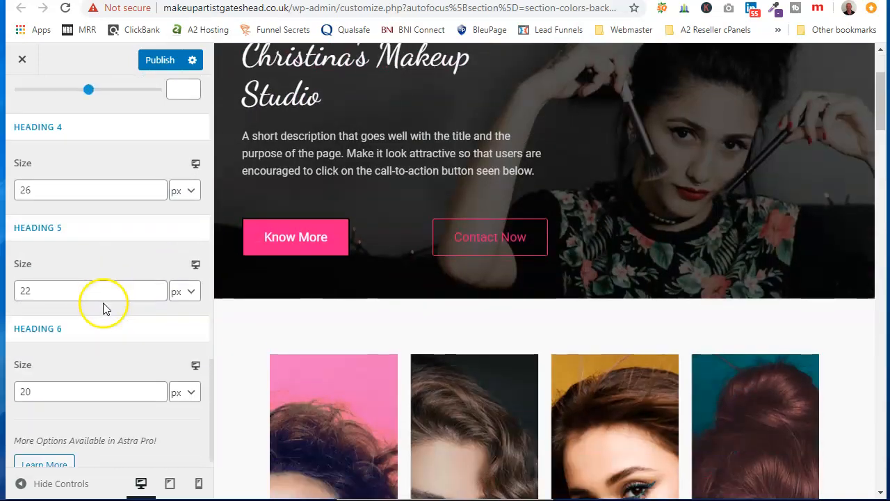
{"action": "scroll", "coordinate": [104, 303], "scroll_direction": "down", "scroll_amount": 1}
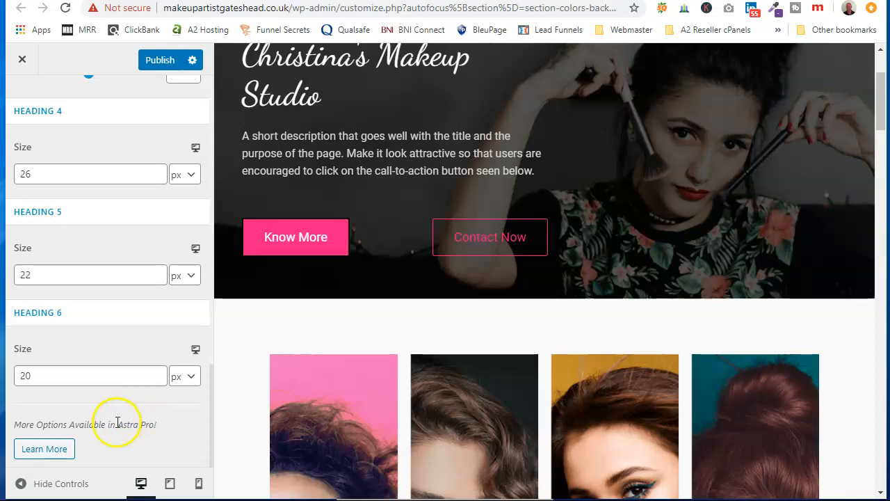
{"action": "scroll", "coordinate": [97, 389], "scroll_direction": "up", "scroll_amount": 8}
{"action": "scroll", "coordinate": [69, 369], "scroll_direction": "up", "scroll_amount": 5}
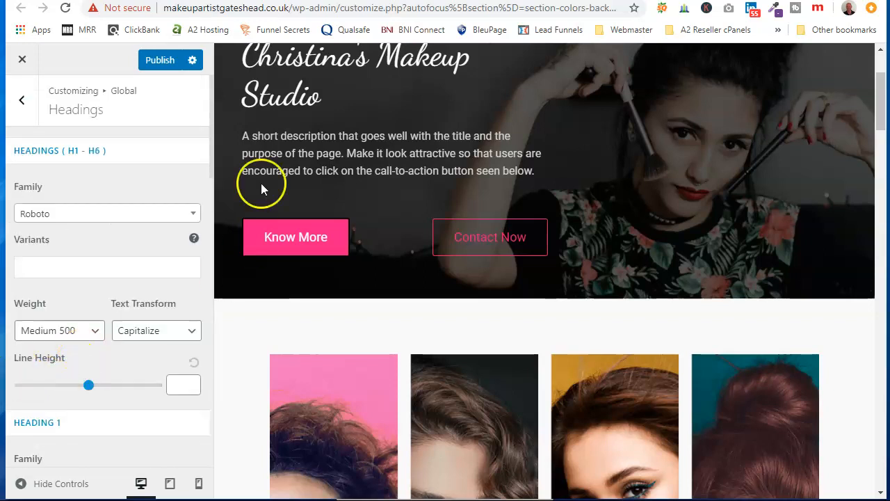
{"action": "left_click", "coordinate": [161, 62]}
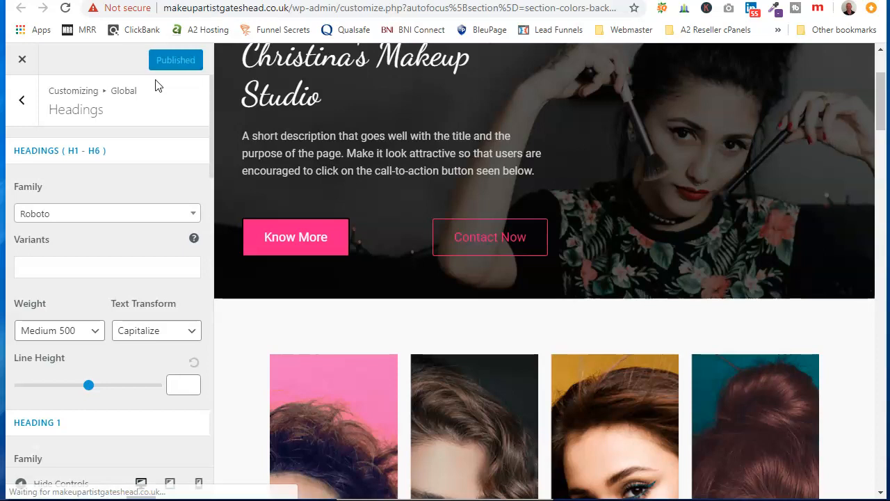
Step: Leave the global typography settings and open the customizer's Header settings
{"action": "left_click", "coordinate": [22, 100]}
{"action": "left_click", "coordinate": [19, 103]}
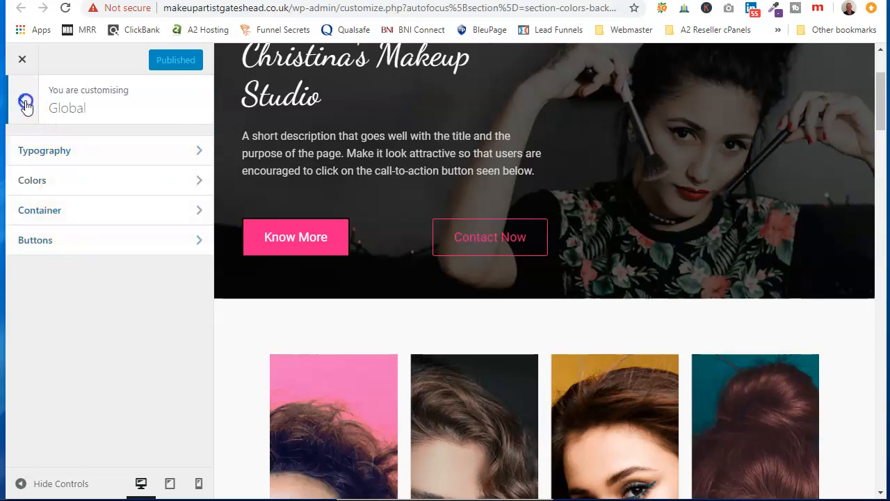
{"action": "left_click", "coordinate": [21, 100]}
{"action": "scroll", "coordinate": [104, 268], "scroll_direction": "down", "scroll_amount": 1}
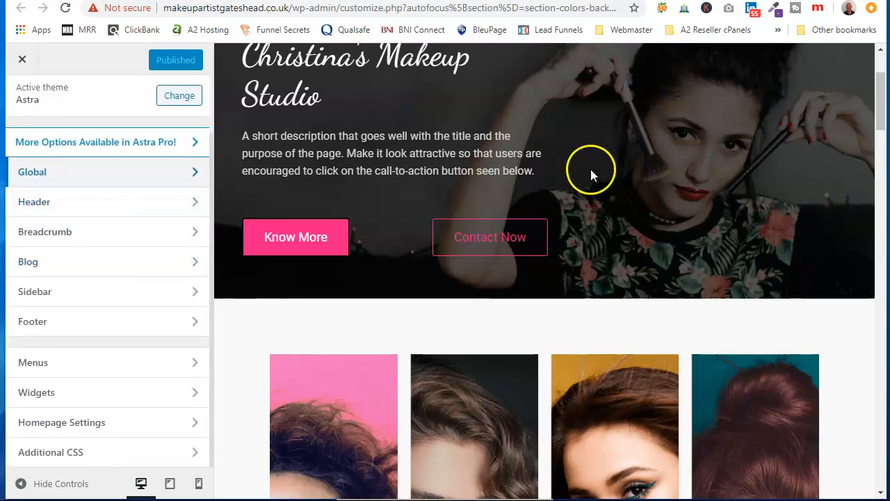
{"action": "scroll", "coordinate": [591, 167], "scroll_direction": "up", "scroll_amount": 2}
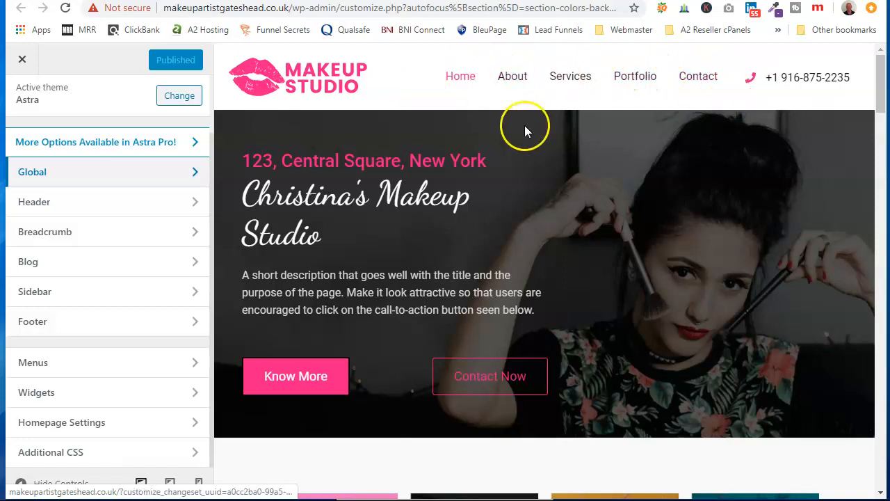
{"action": "left_click", "coordinate": [144, 202]}
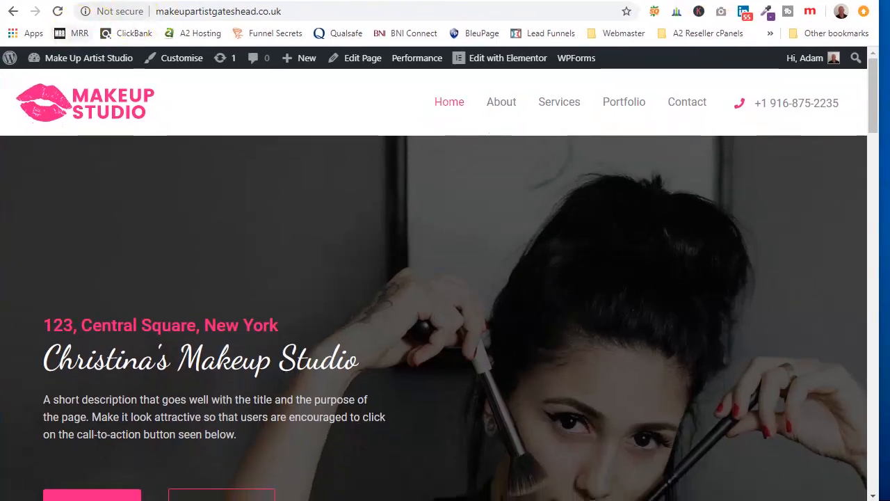
Step: Examine the header's Site Identity settings, including the logo, retina logo, site icon, site title and tagline
{"action": "key", "text": "ctrl+Tab"}
{"action": "left_click", "coordinate": [119, 151]}
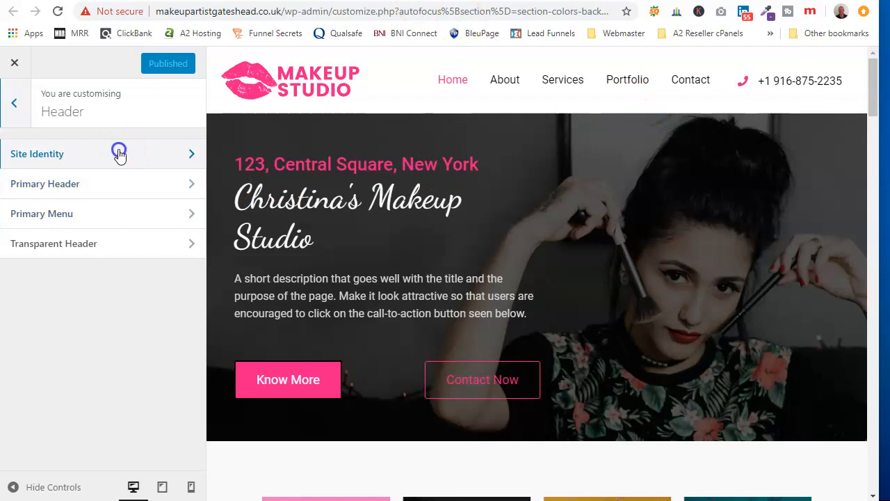
{"action": "scroll", "coordinate": [105, 229], "scroll_direction": "down", "scroll_amount": 2}
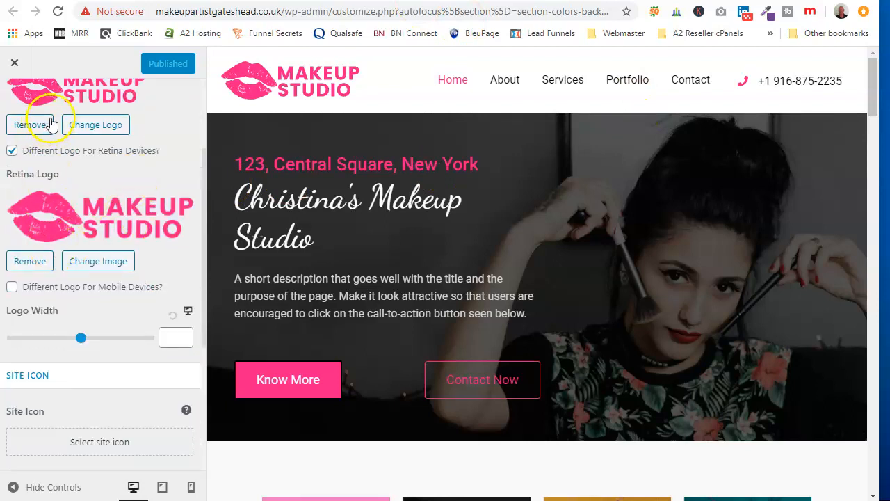
{"action": "scroll", "coordinate": [90, 248], "scroll_direction": "down", "scroll_amount": 3}
{"action": "scroll", "coordinate": [101, 249], "scroll_direction": "down", "scroll_amount": 1}
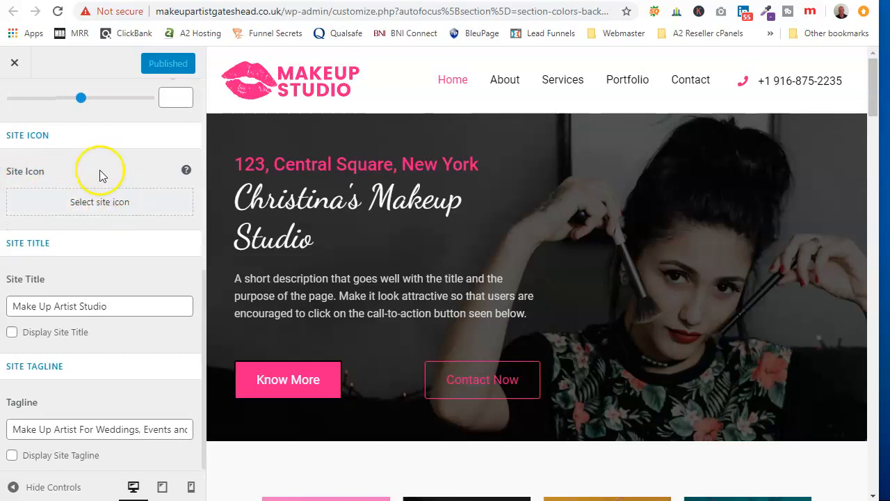
{"action": "scroll", "coordinate": [100, 174], "scroll_direction": "up", "scroll_amount": 6}
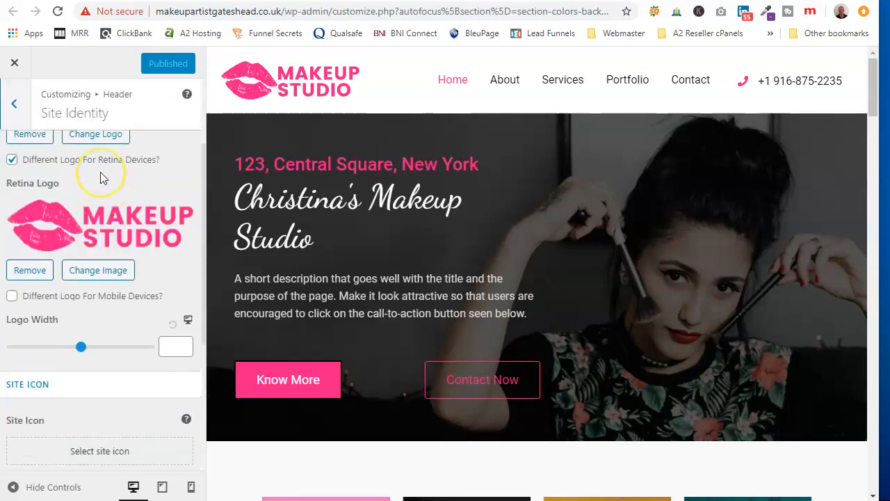
Step: Leave Site Identity and open the Primary Header layout settings
{"action": "left_click", "coordinate": [16, 105]}
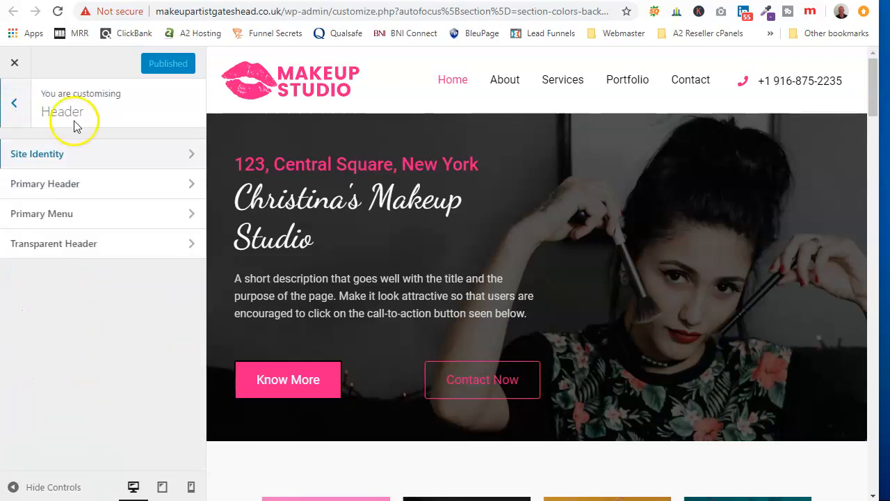
{"action": "left_click", "coordinate": [95, 185]}
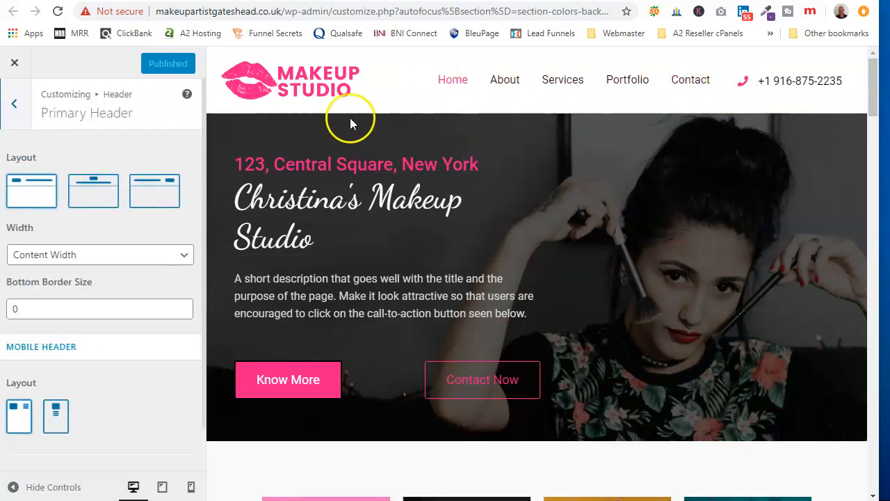
Step: Try the centred-logo and right-logo layouts for the primary header, and restore the layout with the logo on the left
{"action": "left_click", "coordinate": [95, 192]}
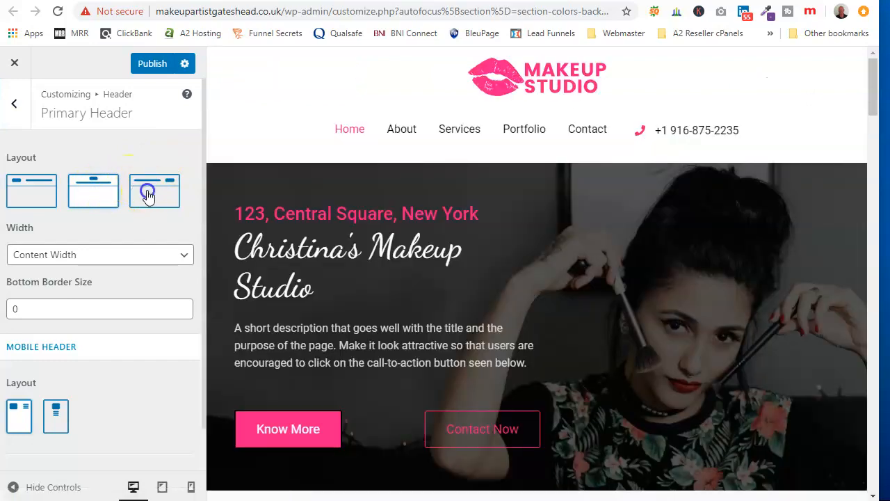
{"action": "left_click", "coordinate": [148, 194]}
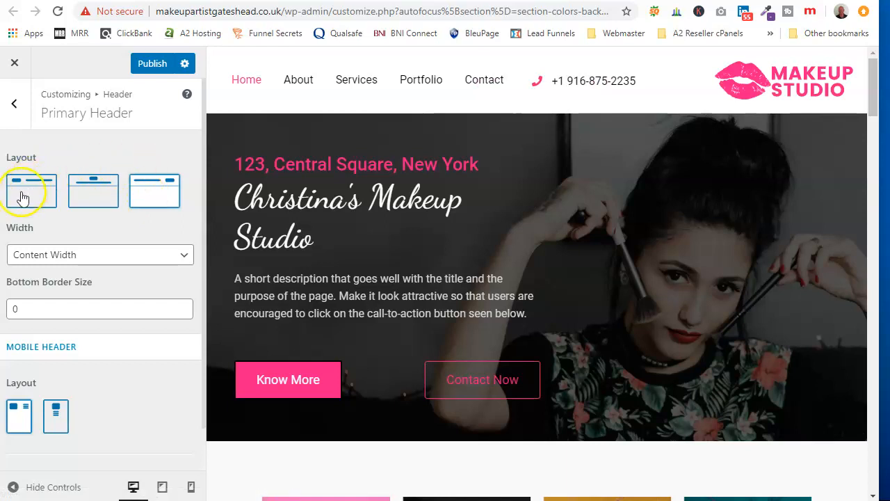
{"action": "left_click", "coordinate": [23, 198]}
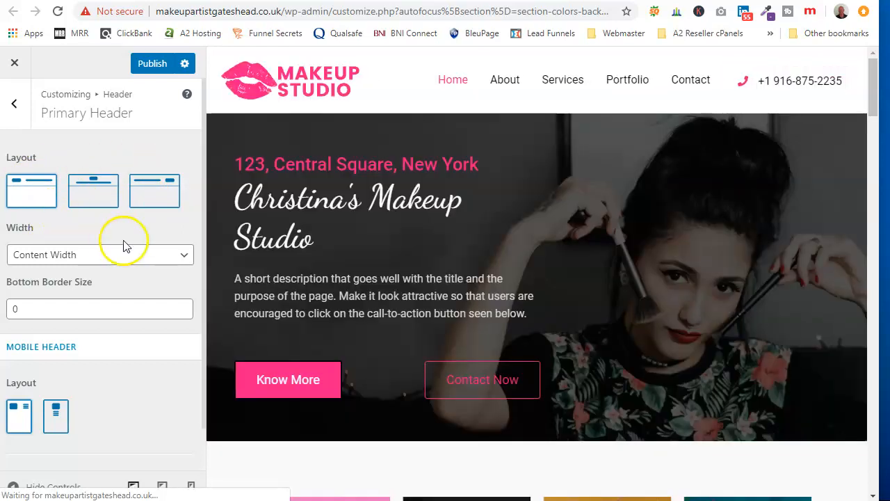
Step: Examine the Primary Header's width options, bottom border size and mobile header layouts
{"action": "left_click", "coordinate": [184, 255]}
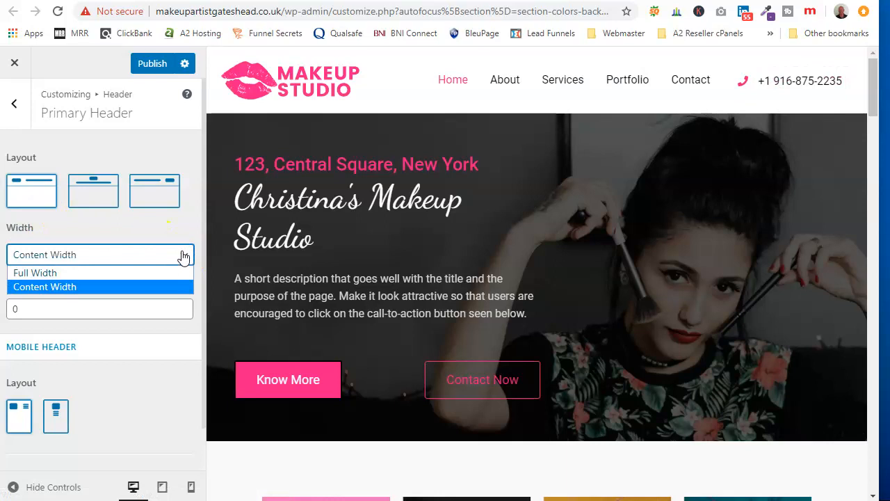
{"action": "left_click", "coordinate": [167, 230]}
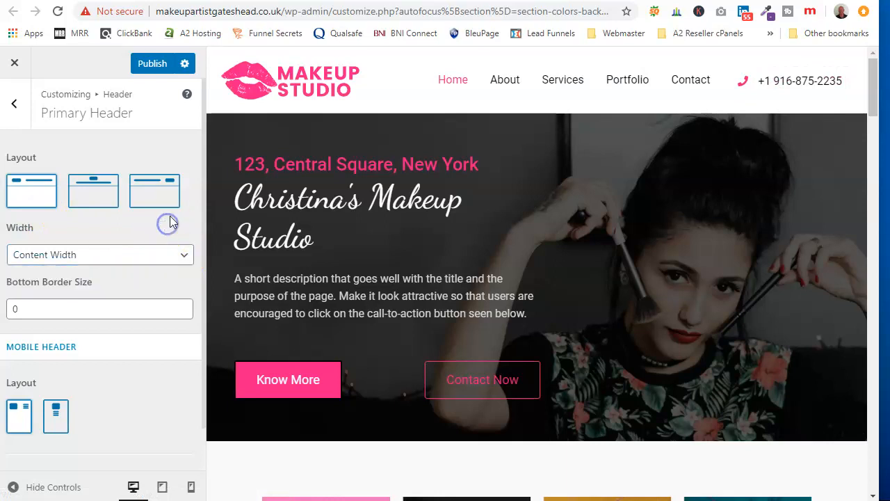
{"action": "scroll", "coordinate": [170, 222], "scroll_direction": "down", "scroll_amount": 1}
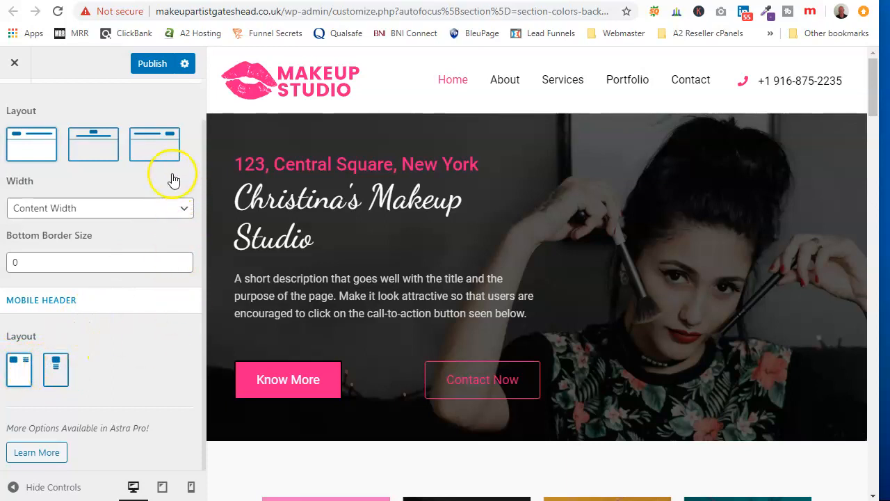
{"action": "scroll", "coordinate": [85, 119], "scroll_direction": "up", "scroll_amount": 1}
Step: Open the header's Primary Menu settings and review the menu, sub menu and mobile menu options
{"action": "left_click", "coordinate": [17, 104]}
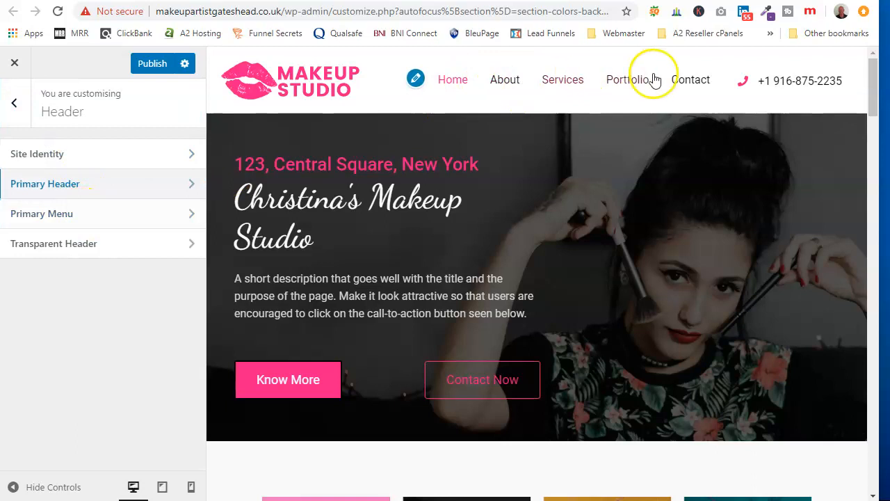
{"action": "left_click", "coordinate": [100, 220]}
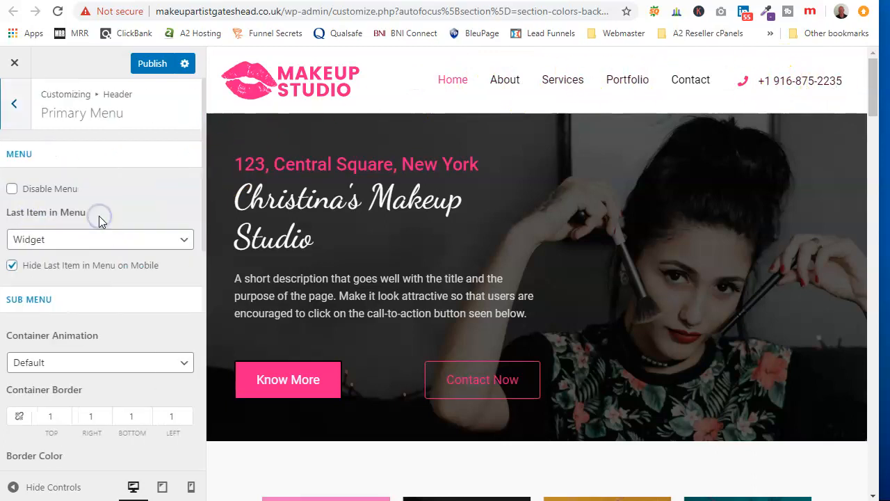
{"action": "scroll", "coordinate": [104, 202], "scroll_direction": "down", "scroll_amount": 4}
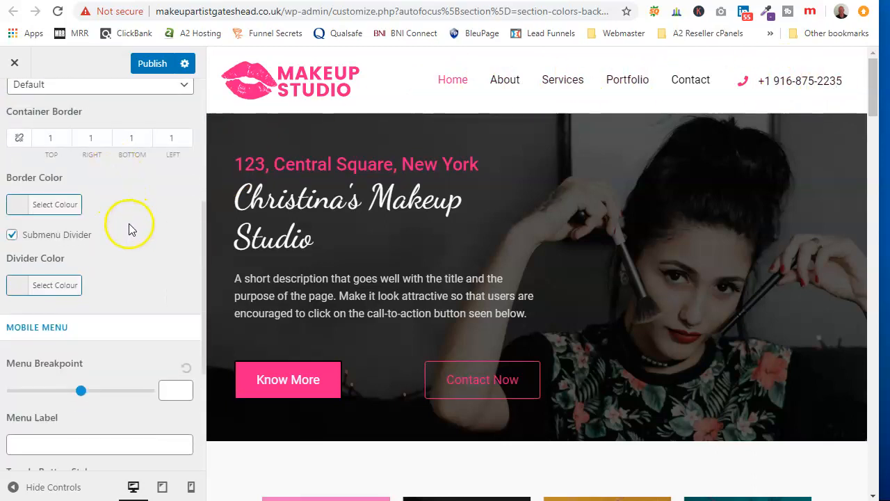
{"action": "scroll", "coordinate": [121, 229], "scroll_direction": "down", "scroll_amount": 3}
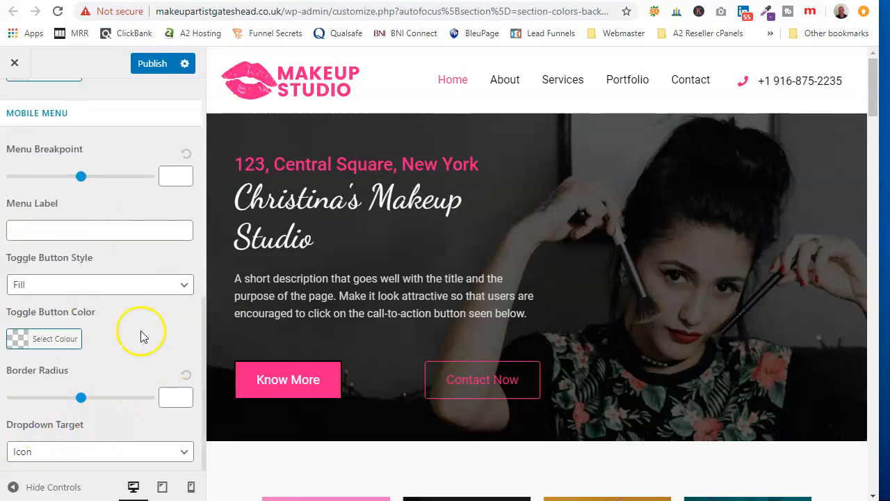
{"action": "scroll", "coordinate": [109, 331], "scroll_direction": "up", "scroll_amount": 6}
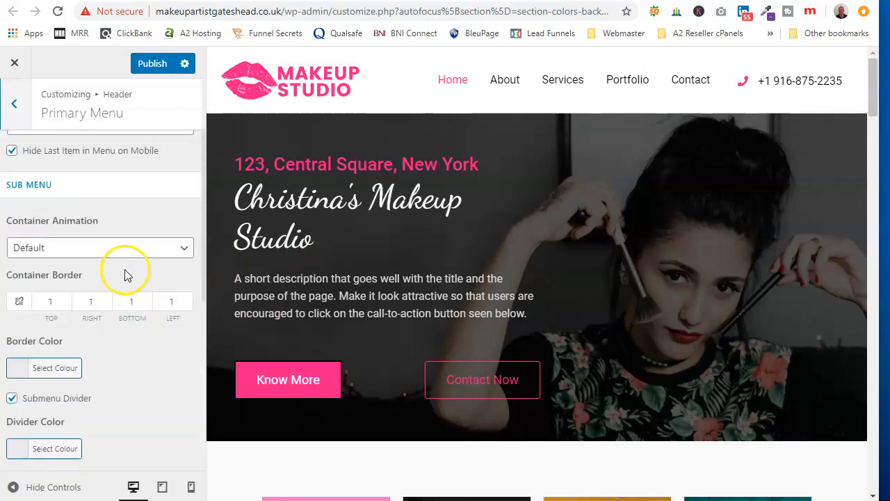
{"action": "scroll", "coordinate": [109, 280], "scroll_direction": "up", "scroll_amount": 2}
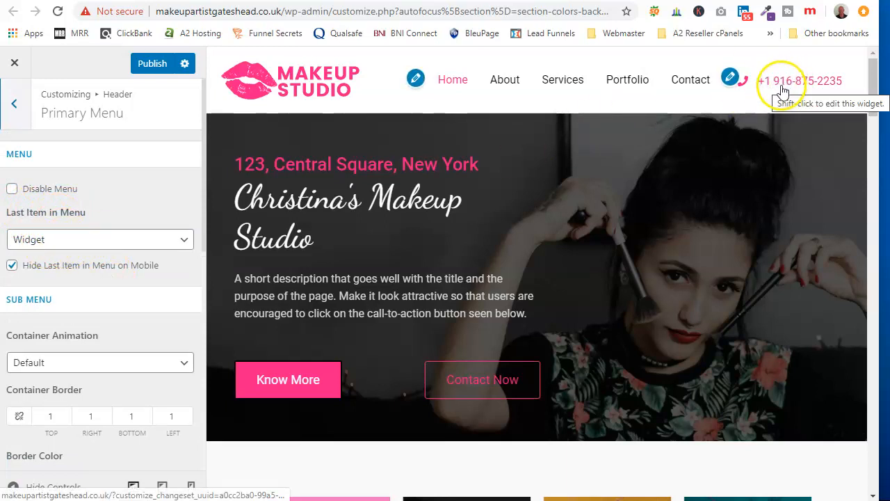
Step: Preview the primary menu with None as its last item, and set the last item to Button
{"action": "left_click", "coordinate": [183, 241]}
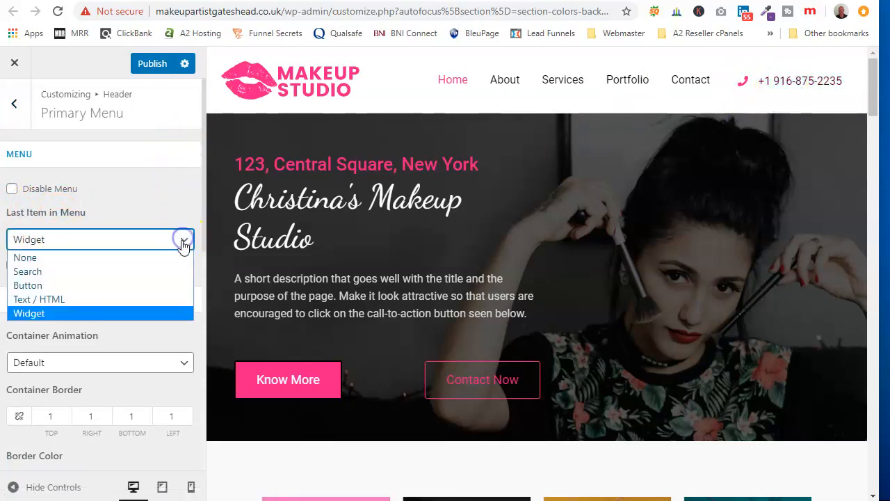
{"action": "left_click", "coordinate": [158, 257]}
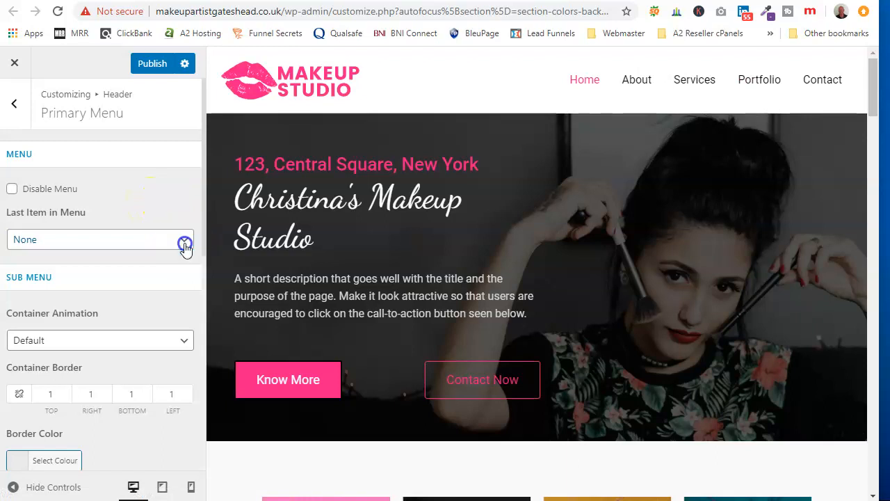
{"action": "left_click", "coordinate": [184, 242]}
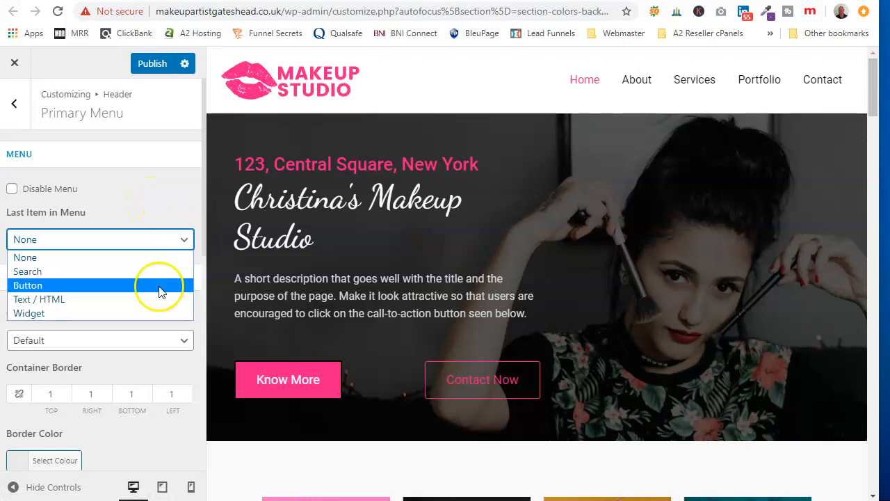
{"action": "left_click", "coordinate": [113, 286]}
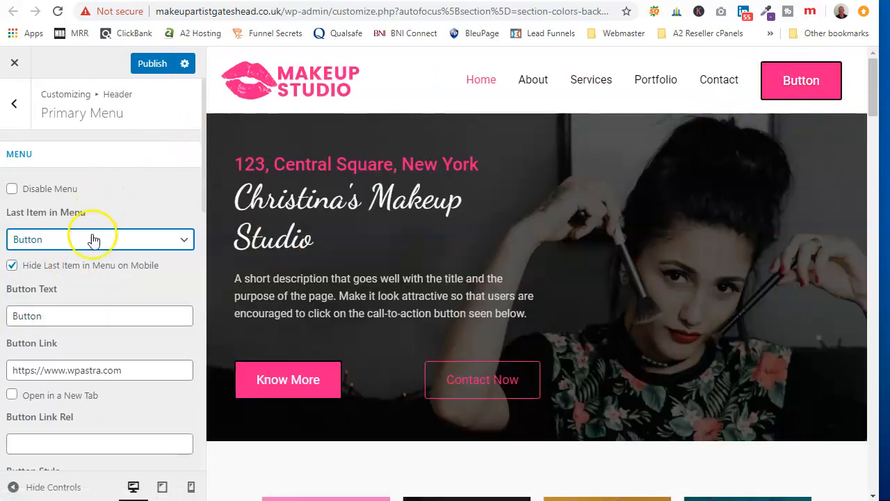
Step: Set the menu button's text to "Call Now"
{"action": "scroll", "coordinate": [82, 284], "scroll_direction": "down", "scroll_amount": 1}
{"action": "double_click", "coordinate": [29, 247]}
{"action": "type", "text": "Call Now"}
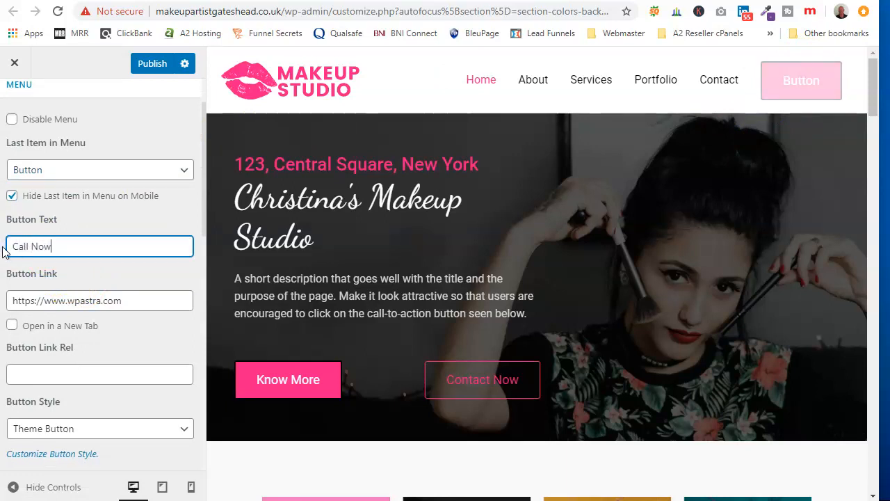
Step: Copy the Contact page's address from the live site and set it as the Call Now button's link
{"action": "left_click_drag", "start_coordinate": [113, 300], "coordinate": [12, 306]}
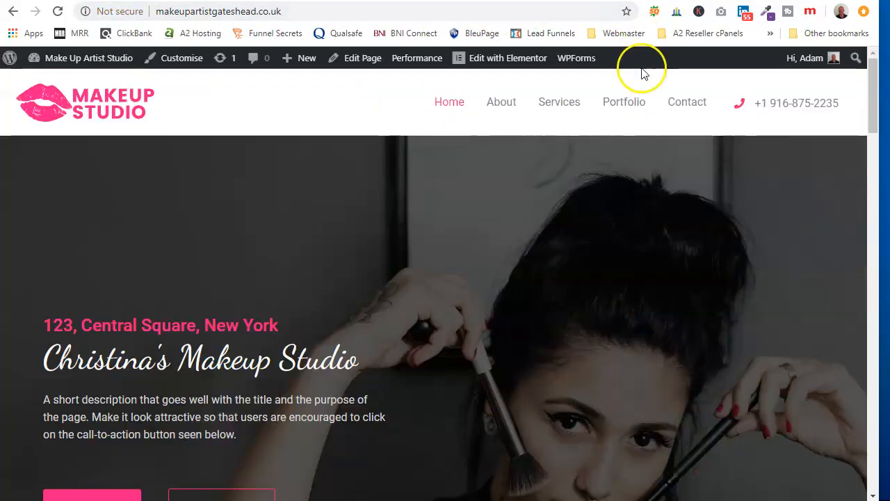
{"action": "left_click", "coordinate": [697, 102]}
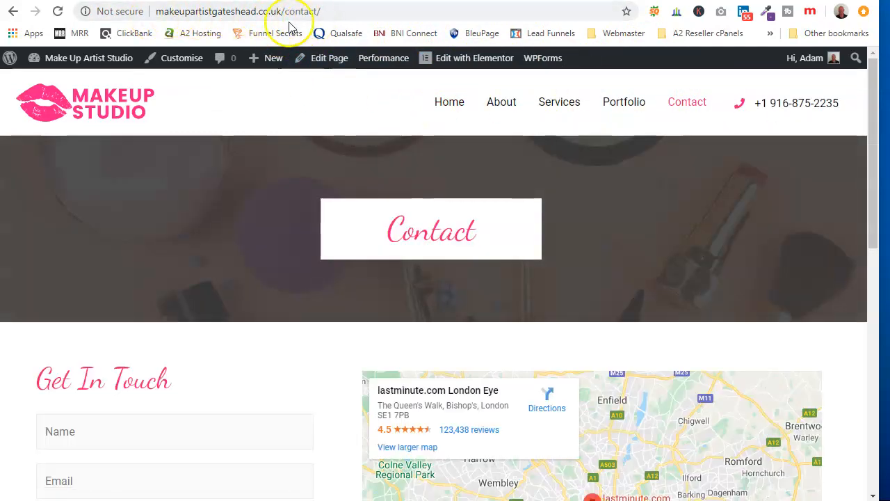
{"action": "left_click", "coordinate": [286, 13]}
{"action": "right_click", "coordinate": [285, 12]}
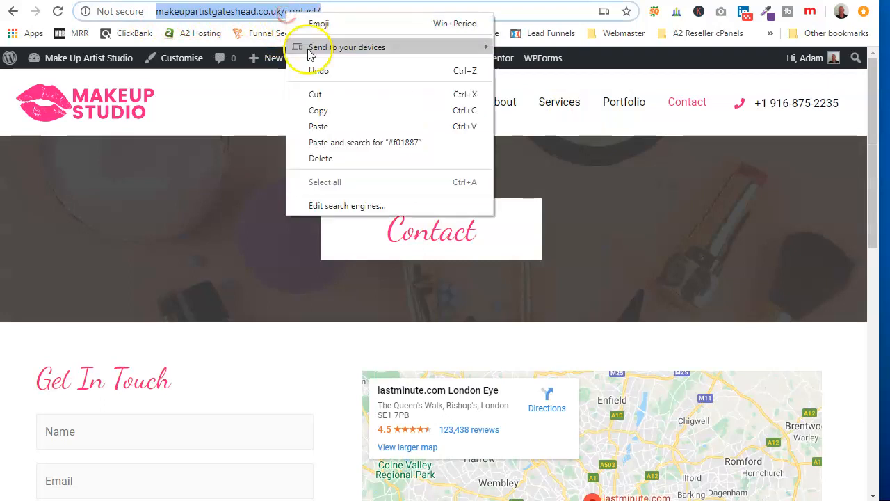
{"action": "left_click", "coordinate": [317, 113]}
{"action": "left_click", "coordinate": [487, 0]}
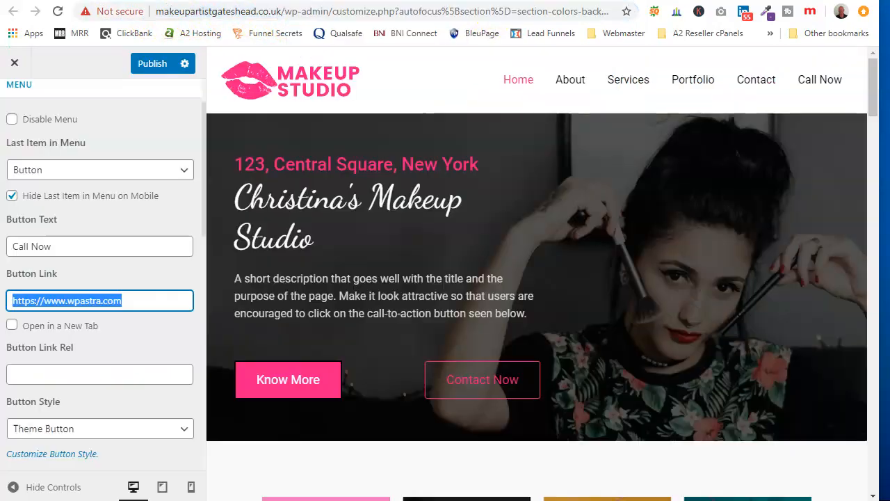
{"action": "right_click", "coordinate": [91, 305]}
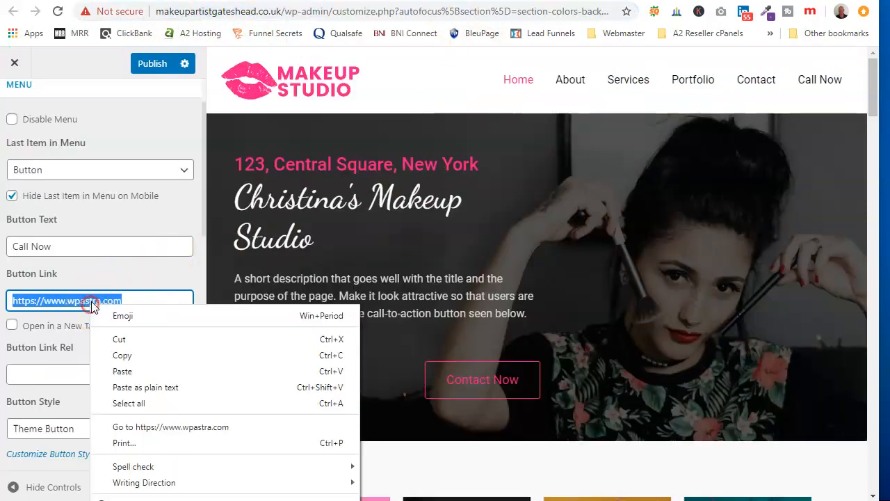
{"action": "left_click", "coordinate": [111, 383]}
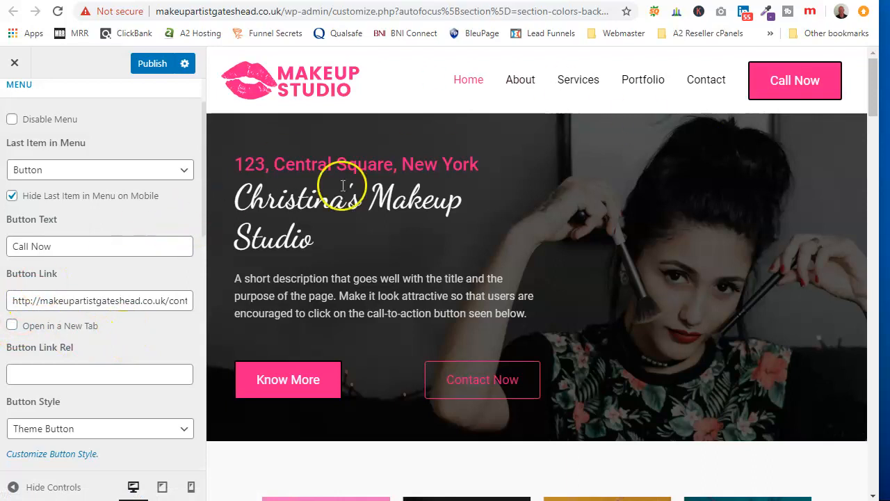
Step: Review the button style, sub menu and mobile menu settings of the Primary Menu and publish the header changes
{"action": "scroll", "coordinate": [127, 276], "scroll_direction": "down", "scroll_amount": 5}
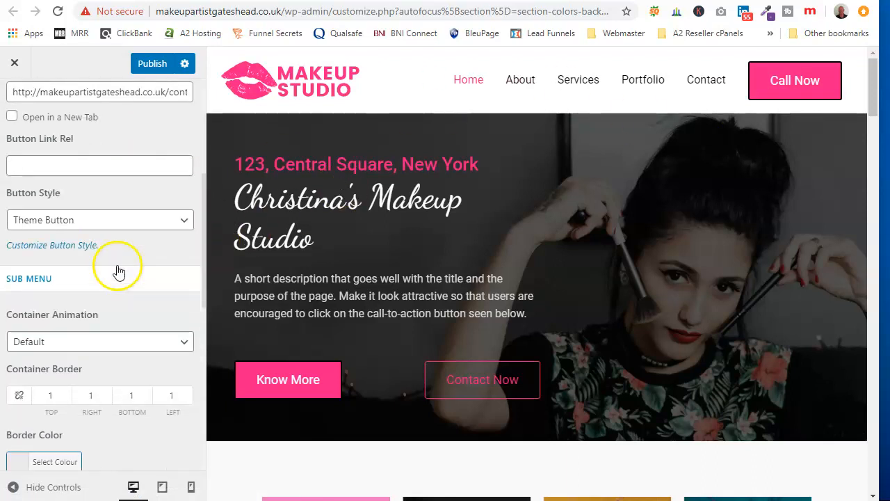
{"action": "scroll", "coordinate": [98, 252], "scroll_direction": "down", "scroll_amount": 5}
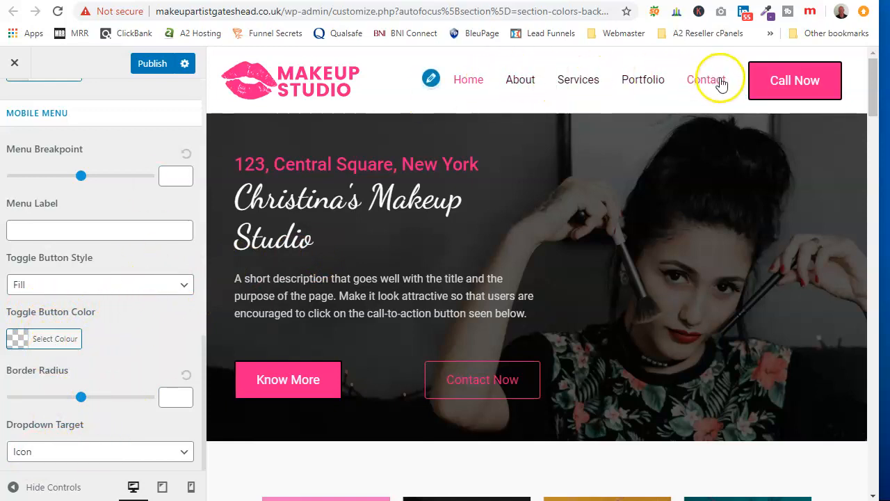
{"action": "scroll", "coordinate": [104, 139], "scroll_direction": "up", "scroll_amount": 6}
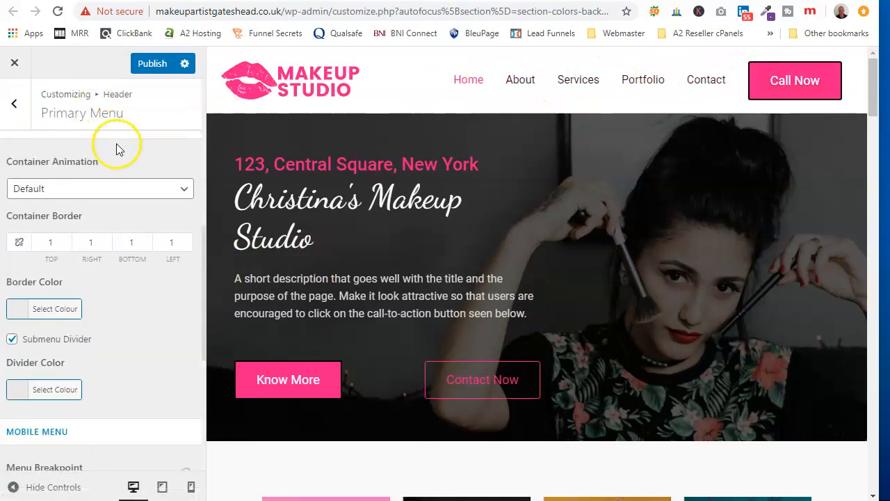
{"action": "left_click", "coordinate": [159, 70]}
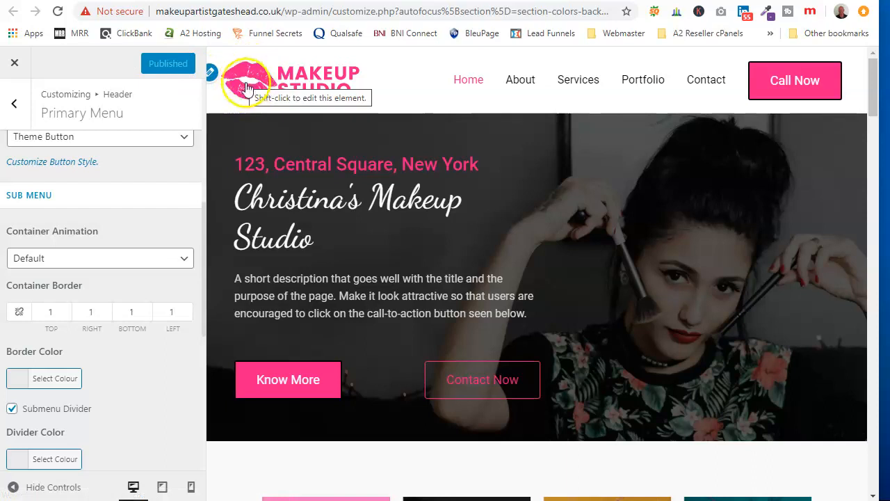
Step: Leave the Primary Menu settings and open the header's Site Identity settings
{"action": "scroll", "coordinate": [99, 160], "scroll_direction": "up", "scroll_amount": 5}
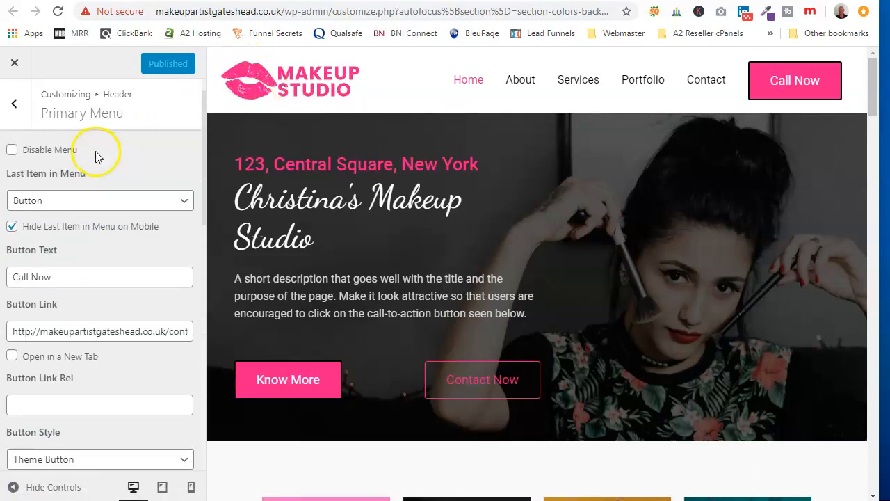
{"action": "left_click", "coordinate": [13, 103]}
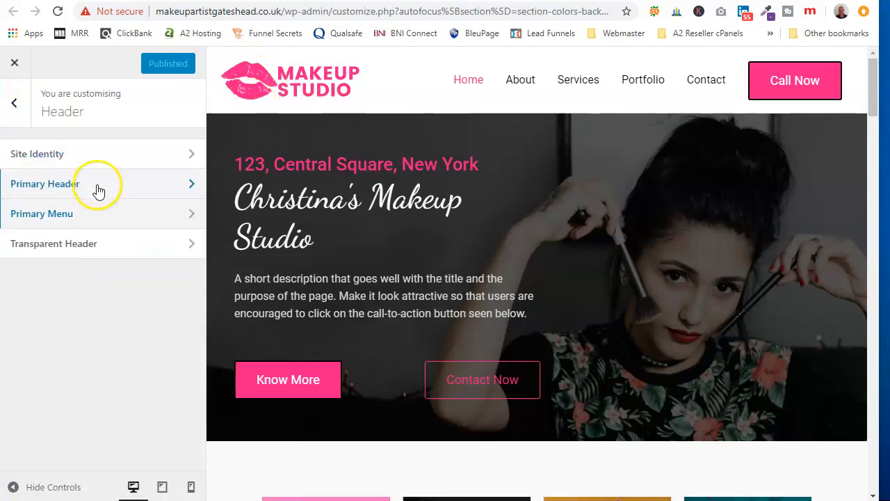
{"action": "left_click", "coordinate": [112, 160]}
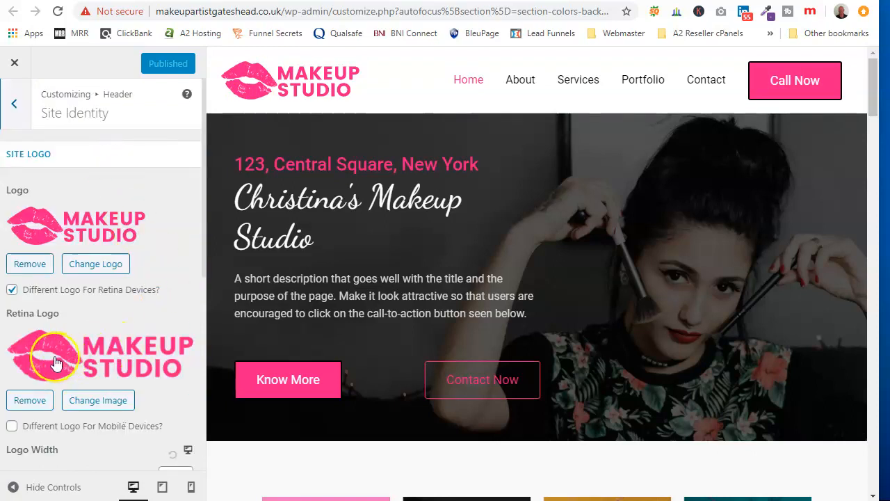
{"action": "left_click", "coordinate": [49, 362]}
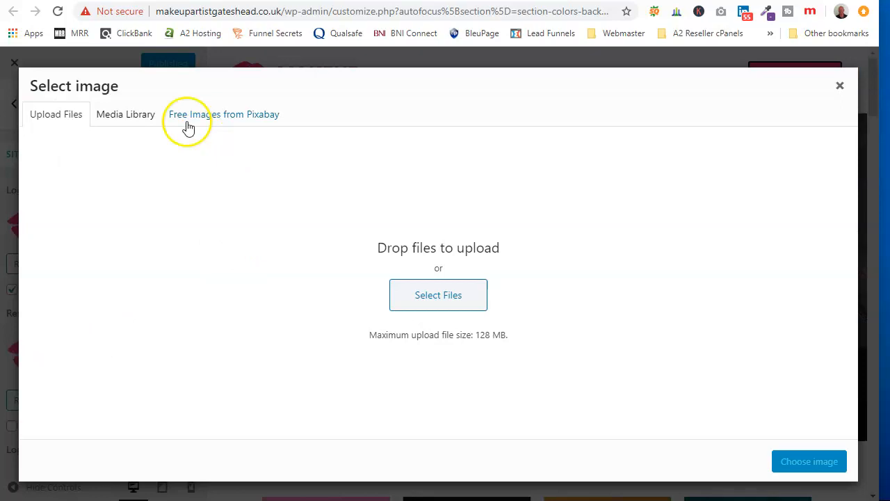
{"action": "left_click", "coordinate": [129, 116]}
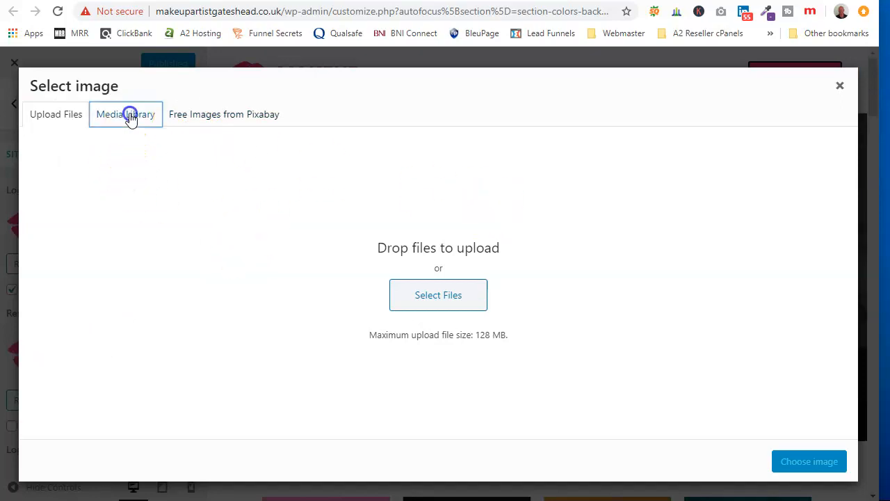
{"action": "scroll", "coordinate": [475, 233], "scroll_direction": "down", "scroll_amount": 15}
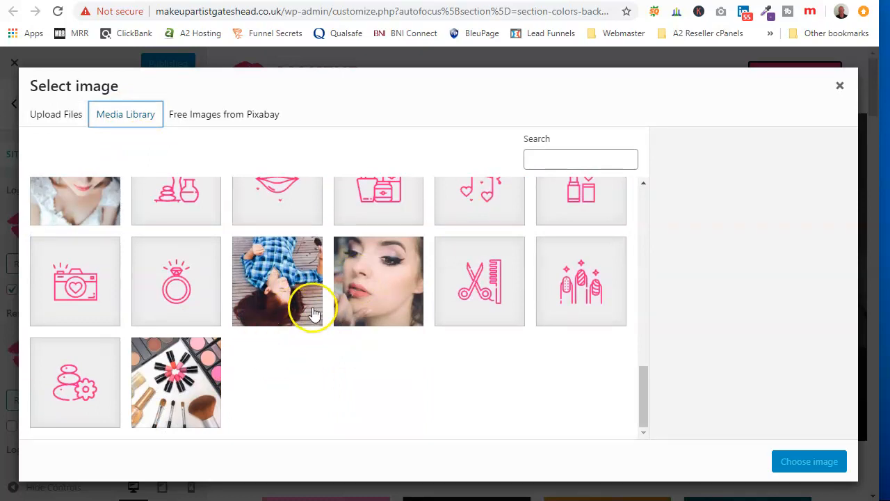
{"action": "scroll", "coordinate": [306, 311], "scroll_direction": "up", "scroll_amount": 3}
{"action": "left_click", "coordinate": [475, 268]}
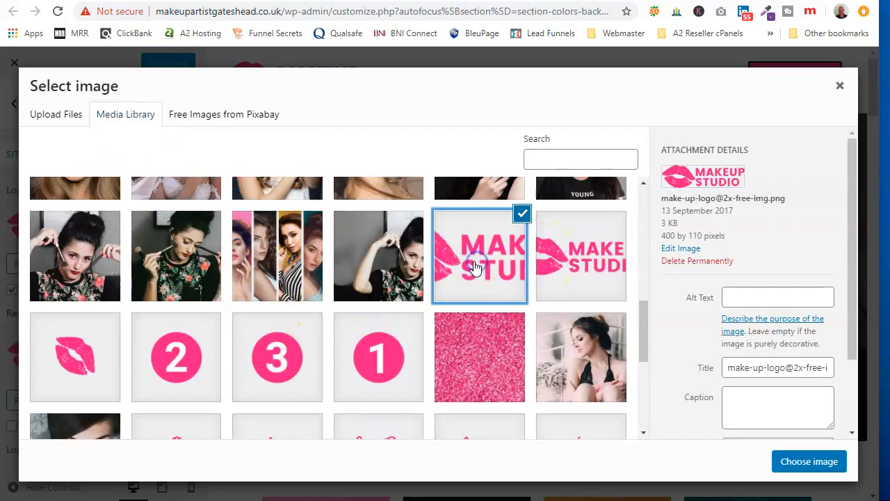
{"action": "left_click", "coordinate": [584, 252]}
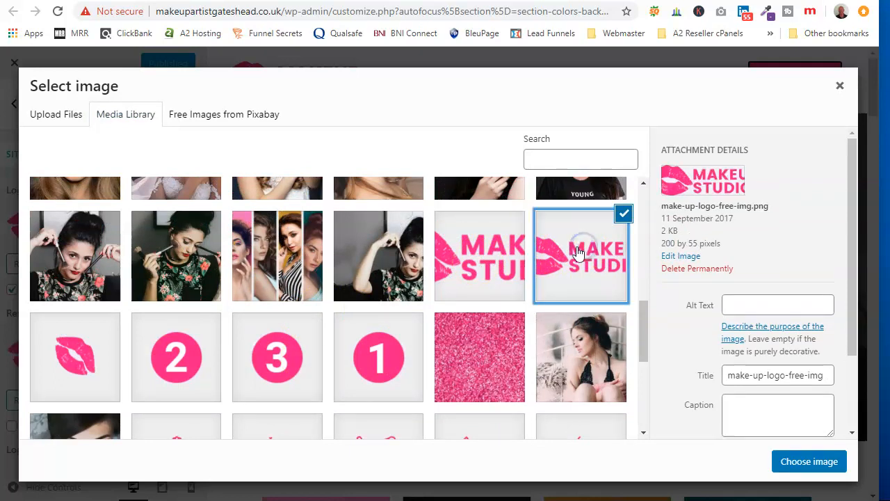
{"action": "left_click", "coordinate": [511, 264]}
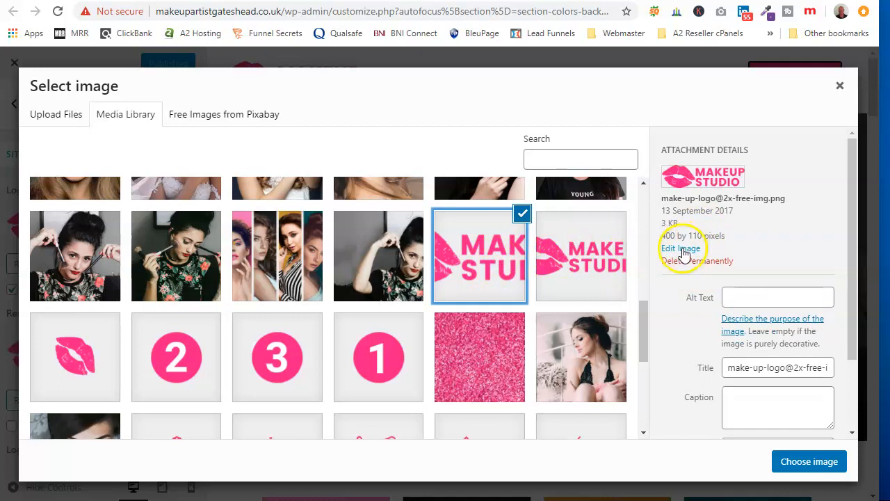
{"action": "left_click", "coordinate": [513, 271]}
{"action": "left_click", "coordinate": [494, 262]}
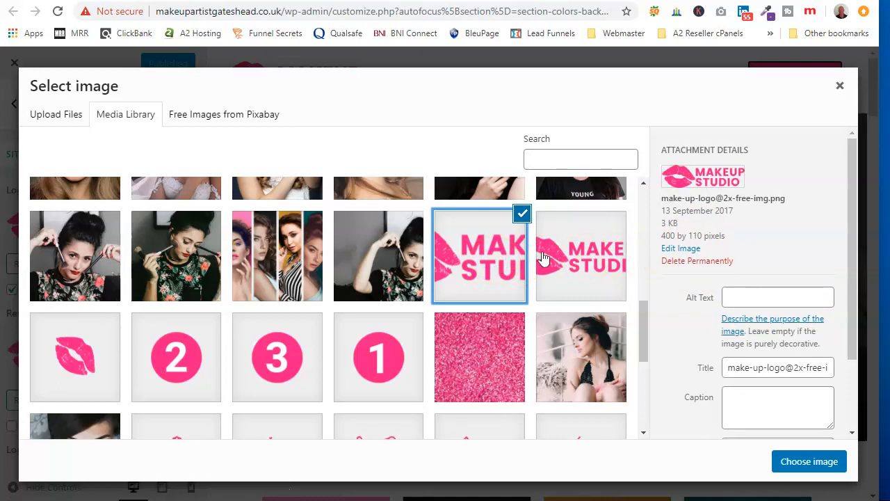
{"action": "left_click", "coordinate": [681, 248]}
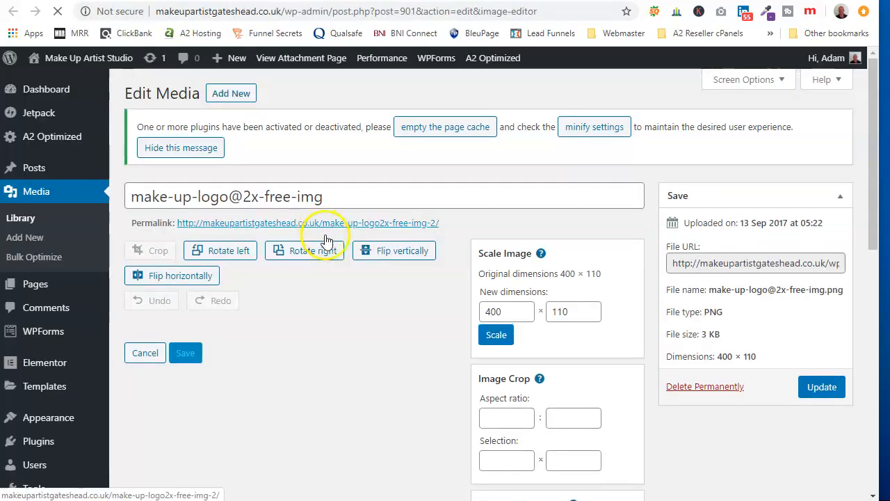
Step: Open the logo image in its own tab, save it as the PNG "admin-ajax (2)" in Downloads, and close that tab
{"action": "scroll", "coordinate": [272, 299], "scroll_direction": "down", "scroll_amount": 3}
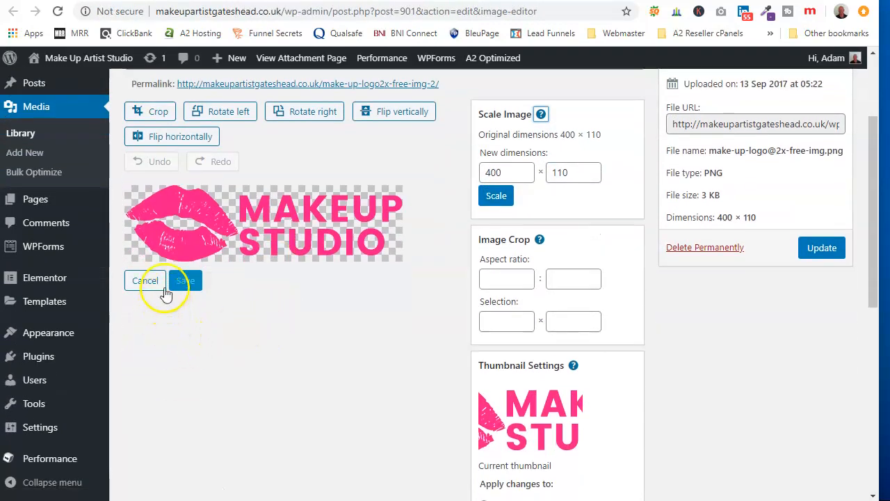
{"action": "right_click", "coordinate": [326, 219]}
{"action": "left_click", "coordinate": [337, 230]}
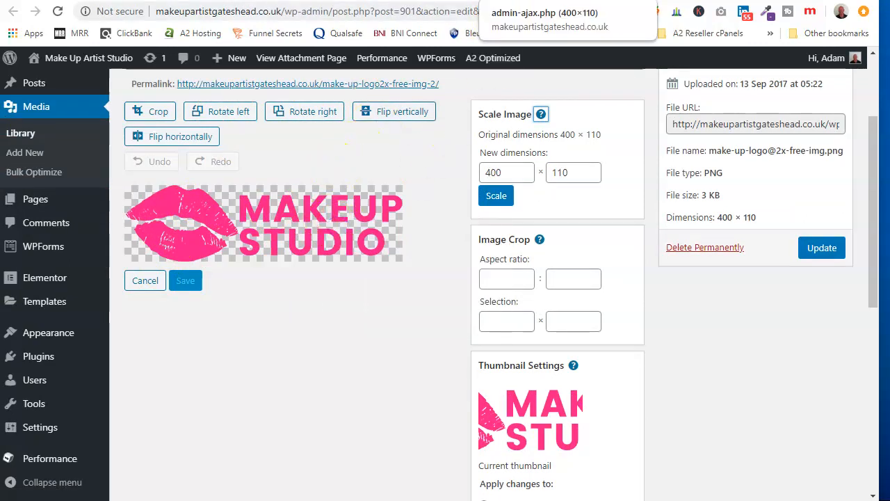
{"action": "left_click", "coordinate": [529, 1]}
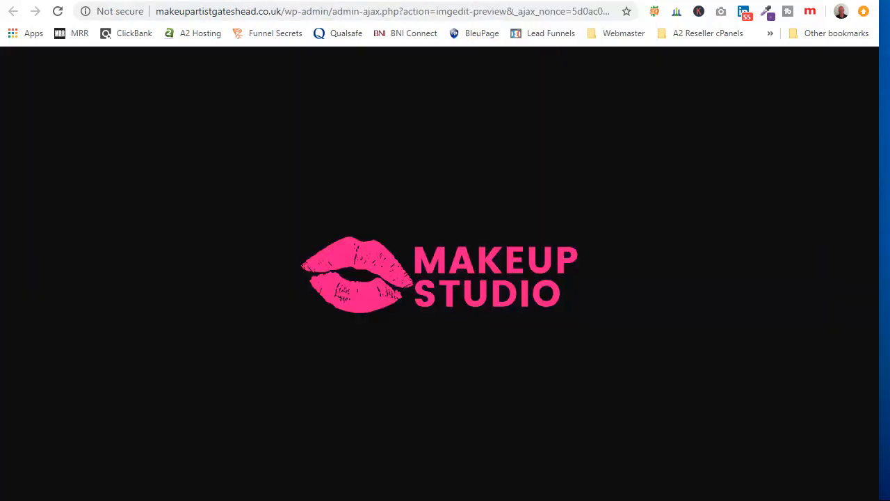
{"action": "right_click", "coordinate": [408, 269]}
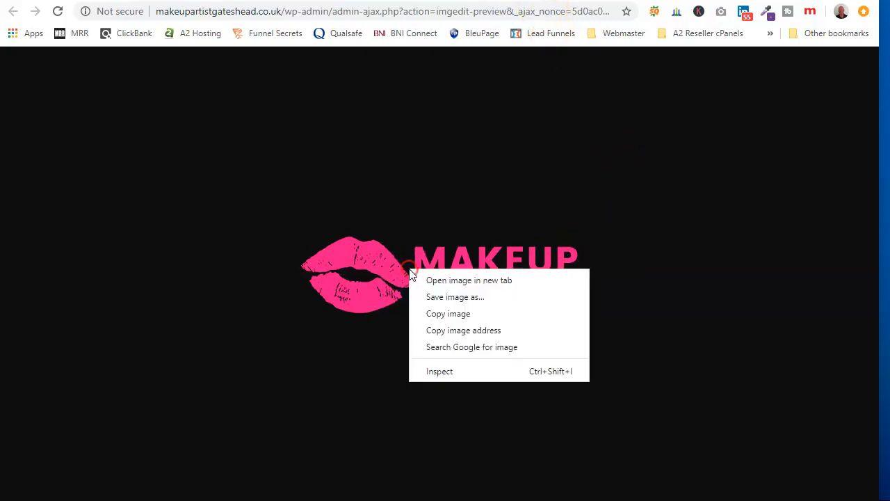
{"action": "left_click", "coordinate": [443, 297]}
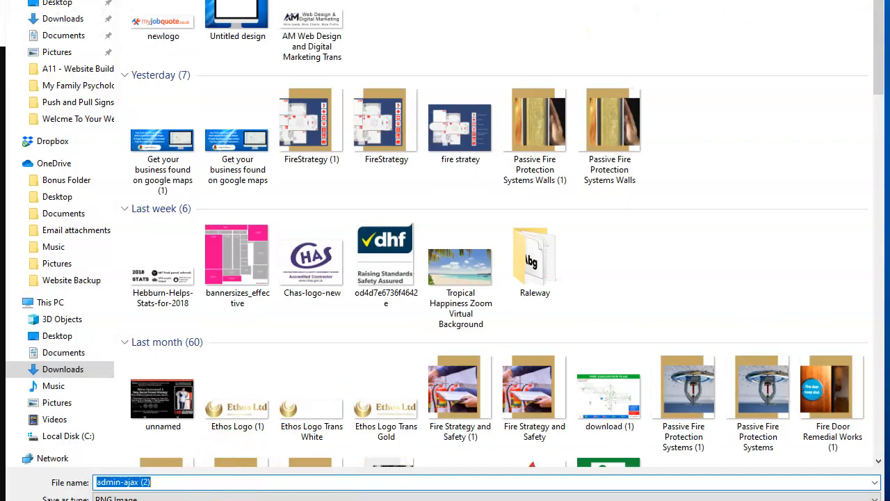
{"action": "key", "text": "Return"}
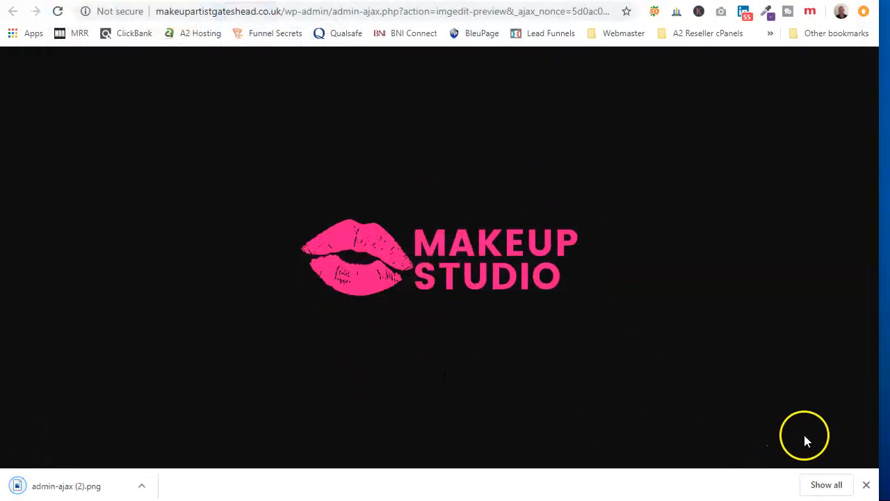
{"action": "key", "text": "ctrl+w"}
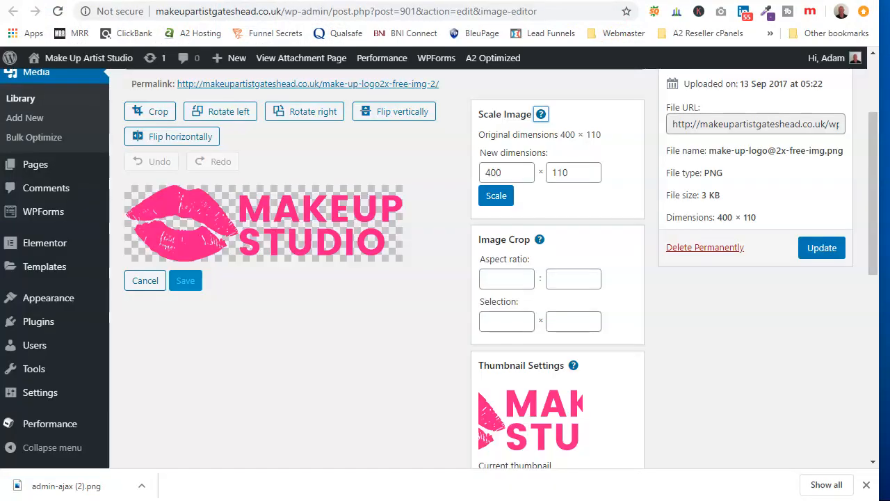
Step: Open canva.com in a new browser tab
{"action": "key", "text": "ctrl+t"}
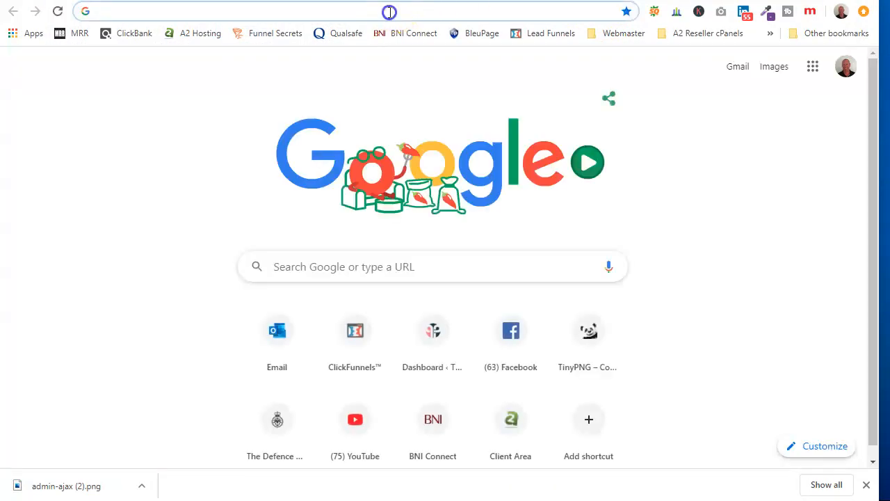
{"action": "type", "text": "canva"}
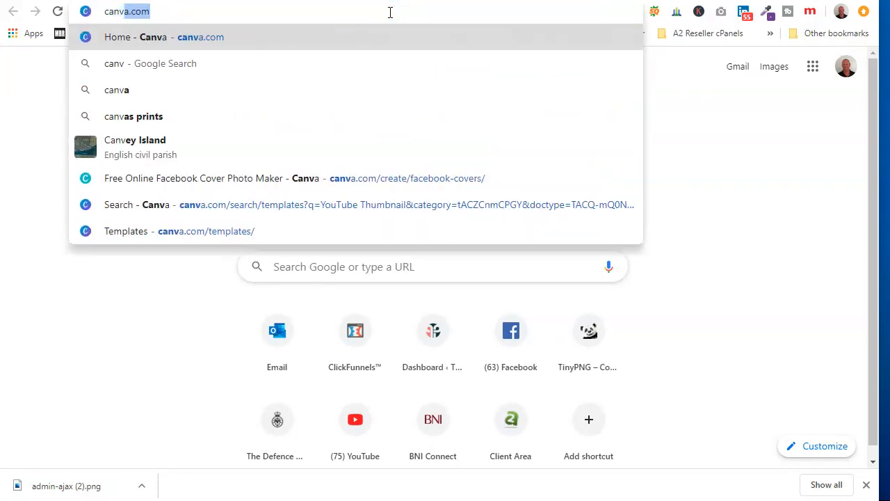
{"action": "type", "text": ".com"}
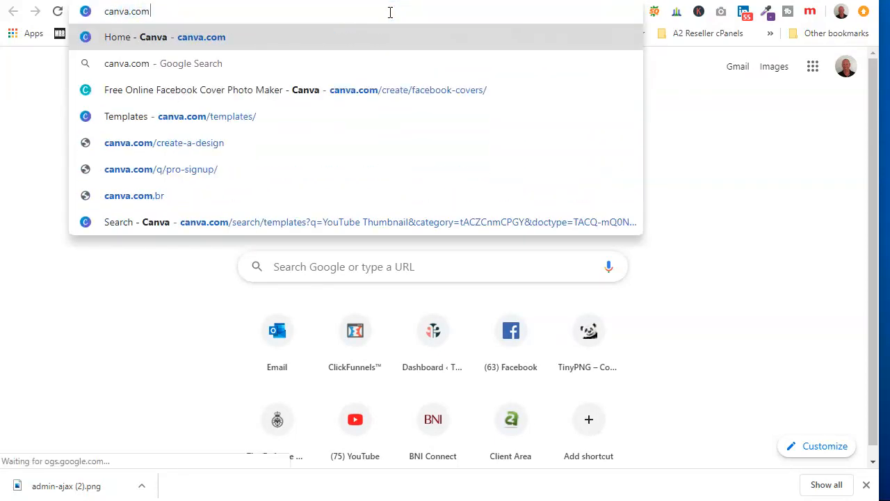
{"action": "key", "text": "Return"}
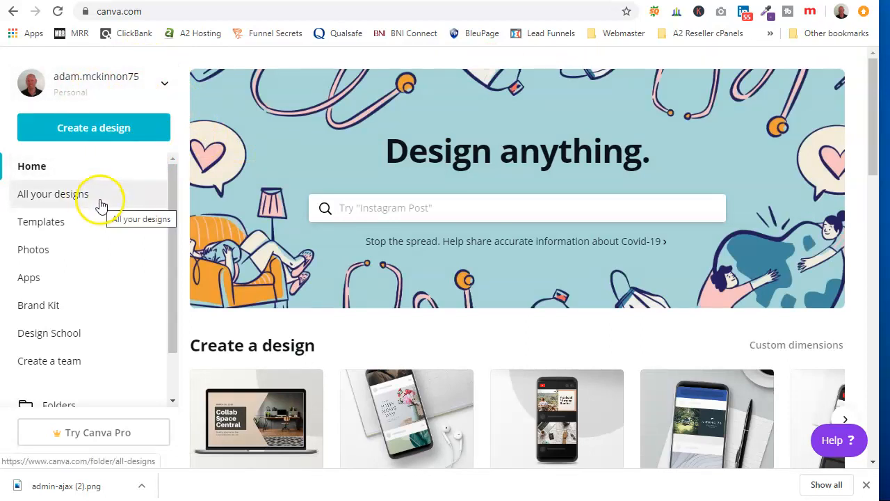
{"action": "left_click", "coordinate": [104, 132]}
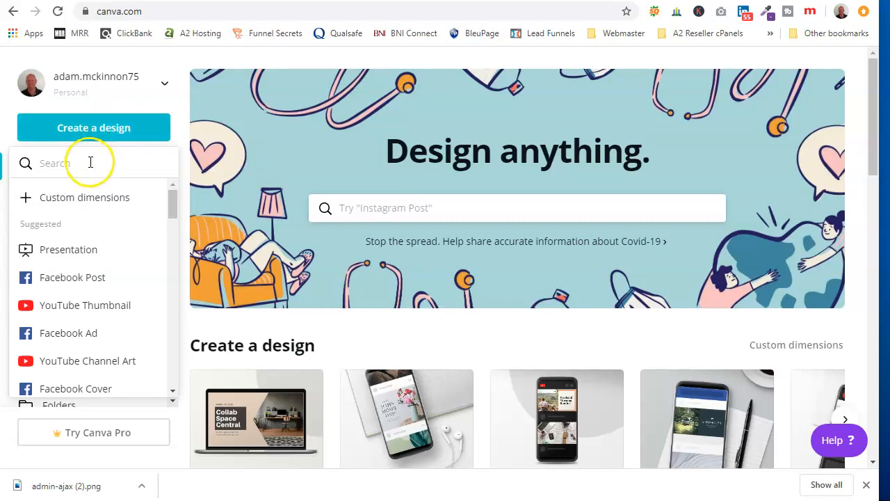
{"action": "type", "text": "256"}
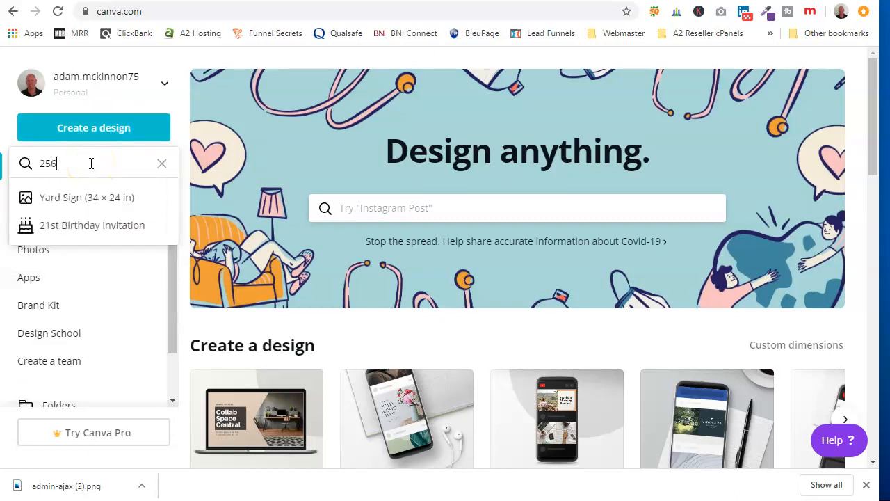
{"action": "left_click", "coordinate": [128, 90]}
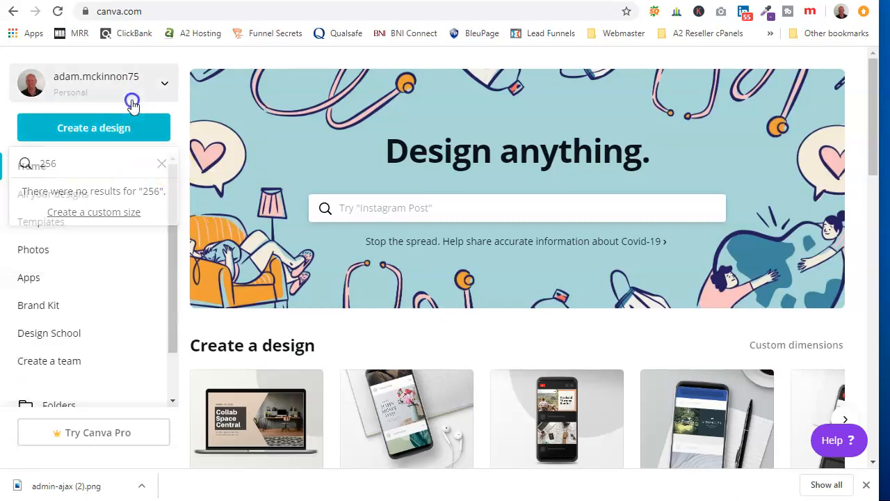
{"action": "left_click", "coordinate": [121, 342]}
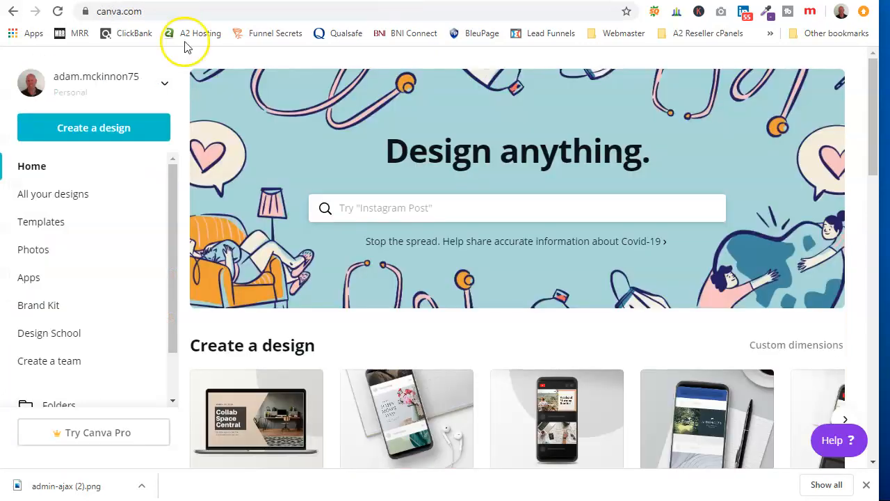
Step: Create a new Canva design with custom dimensions of 256 × 256 px
{"action": "left_click", "coordinate": [121, 131]}
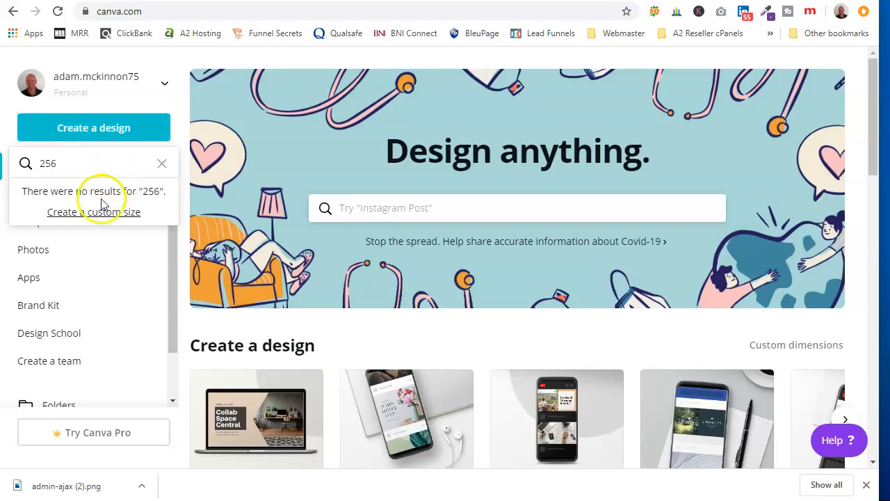
{"action": "left_click", "coordinate": [161, 162]}
{"action": "left_click", "coordinate": [85, 197]}
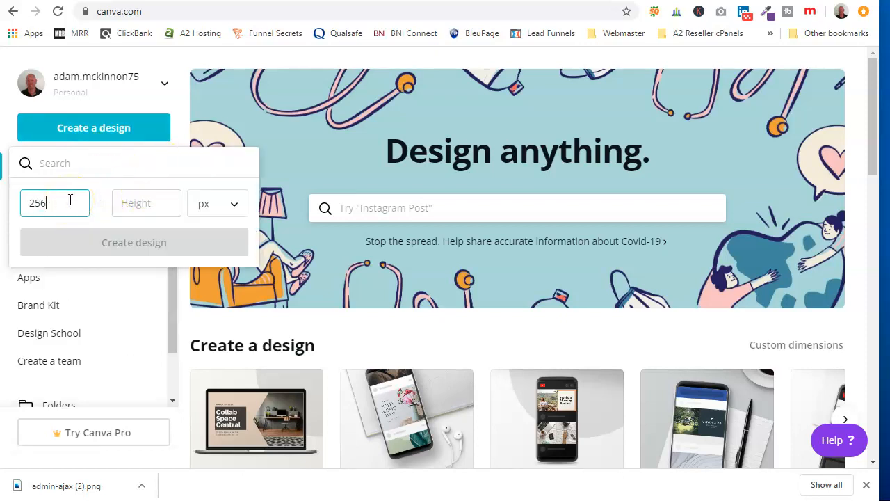
{"action": "left_click", "coordinate": [157, 201]}
{"action": "type", "text": "25"}
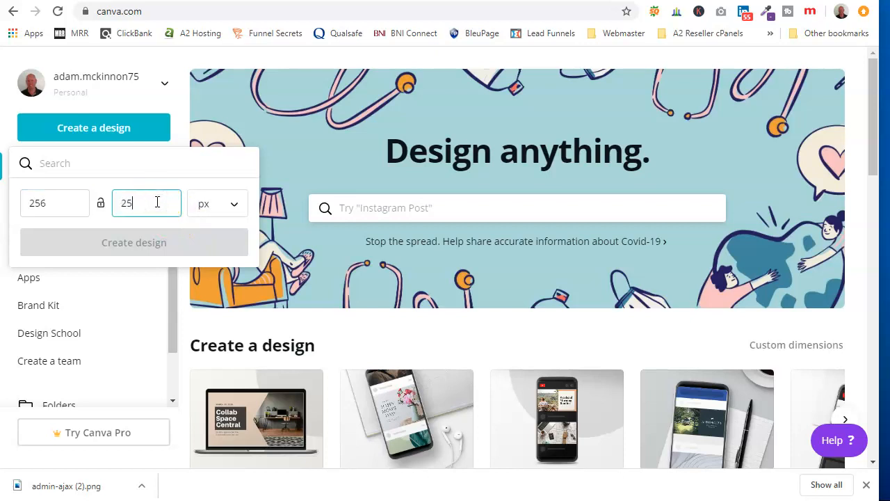
{"action": "type", "text": "6"}
{"action": "left_click", "coordinate": [150, 248]}
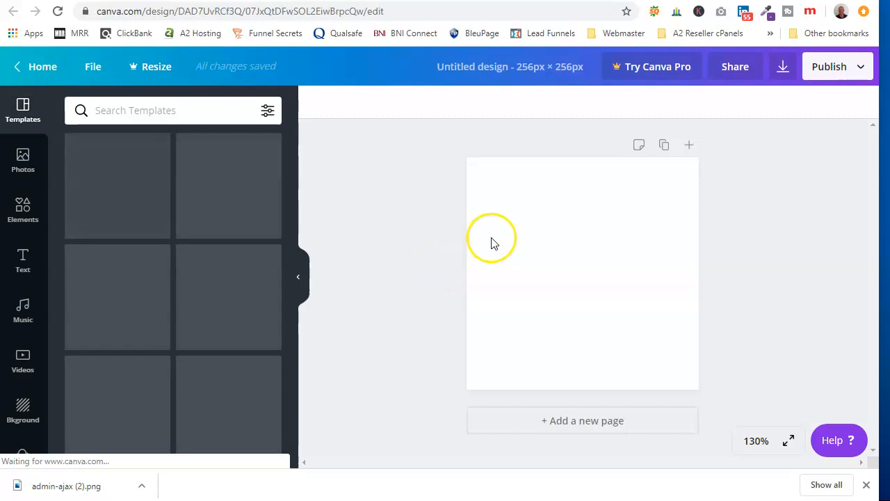
Step: Upload the "admin-ajax (2)" logo image from the Downloads folder to the Canva uploads
{"action": "scroll", "coordinate": [21, 377], "scroll_direction": "down", "scroll_amount": 2}
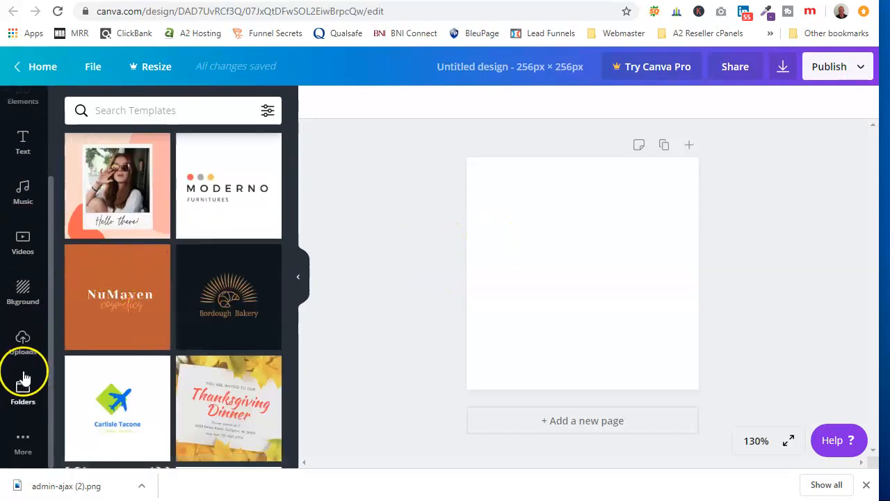
{"action": "left_click", "coordinate": [19, 342]}
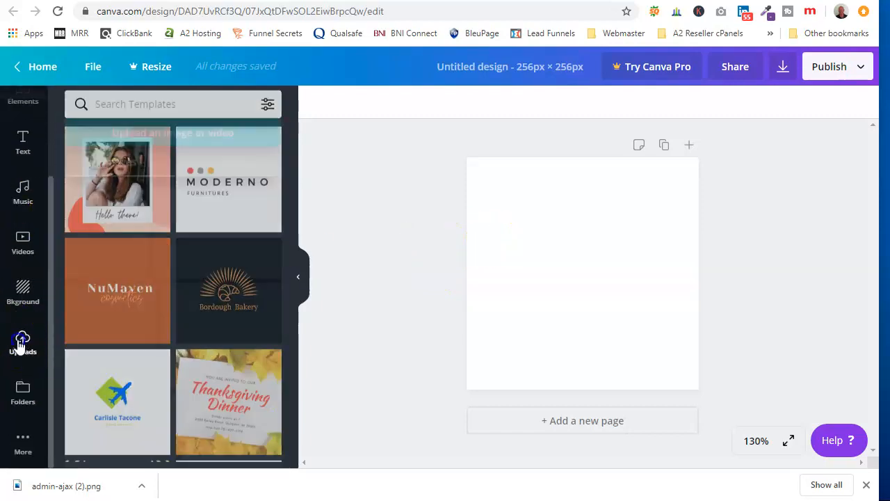
{"action": "left_click", "coordinate": [166, 111]}
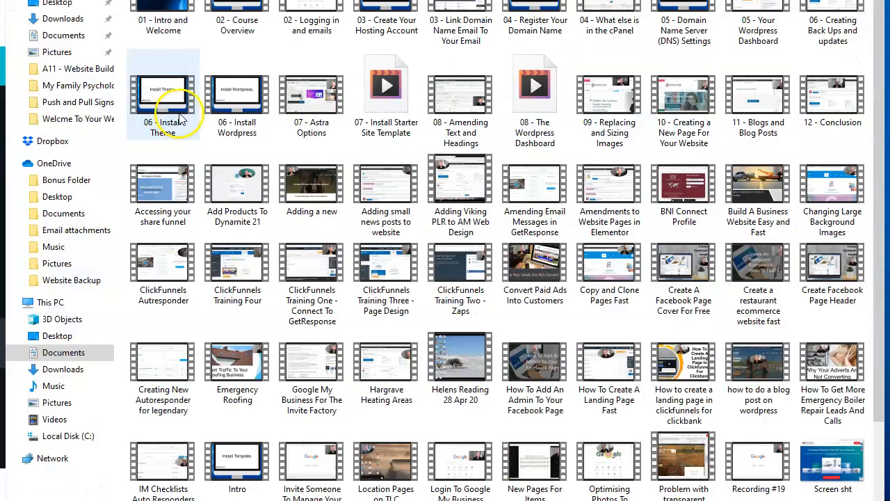
{"action": "left_click", "coordinate": [64, 368]}
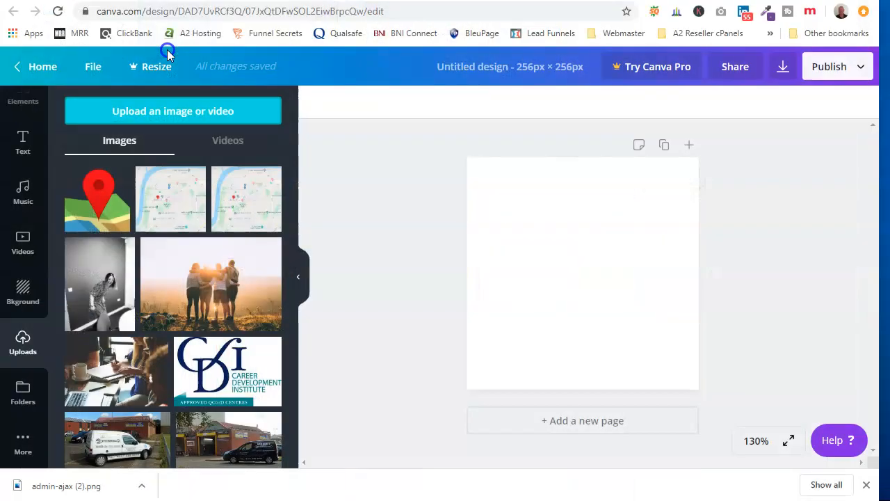
{"action": "left_click_drag", "start_coordinate": [169, 49], "coordinate": [510, 317]}
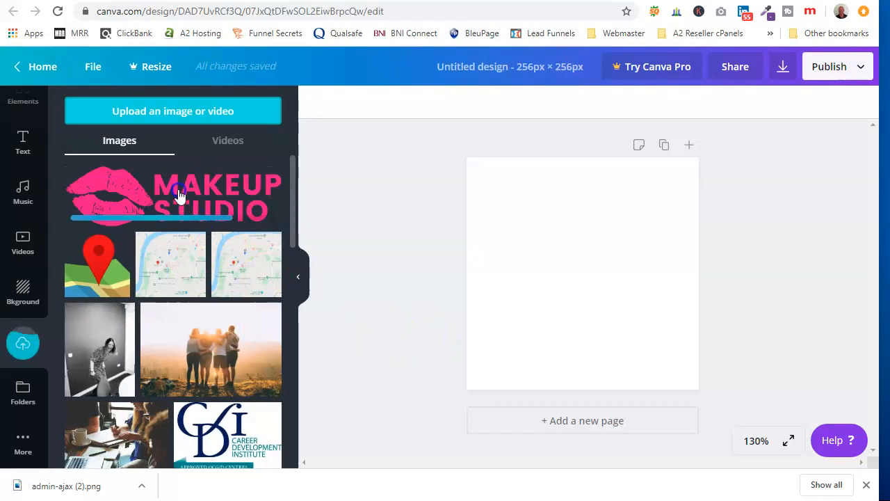
Step: Place the uploaded Makeup Studio logo on the blank page and enlarge it until the lettering runs past the right edge
{"action": "left_click", "coordinate": [180, 196]}
{"action": "left_click_drag", "start_coordinate": [520, 257], "coordinate": [340, 145]}
{"action": "left_click_drag", "start_coordinate": [528, 263], "coordinate": [696, 242]}
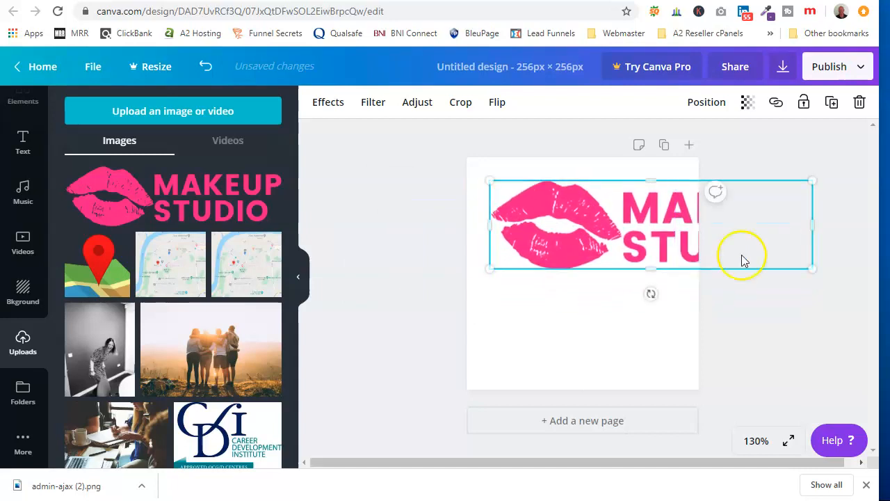
{"action": "left_click_drag", "start_coordinate": [489, 182], "coordinate": [348, 117]}
{"action": "left_click_drag", "start_coordinate": [553, 224], "coordinate": [686, 287]}
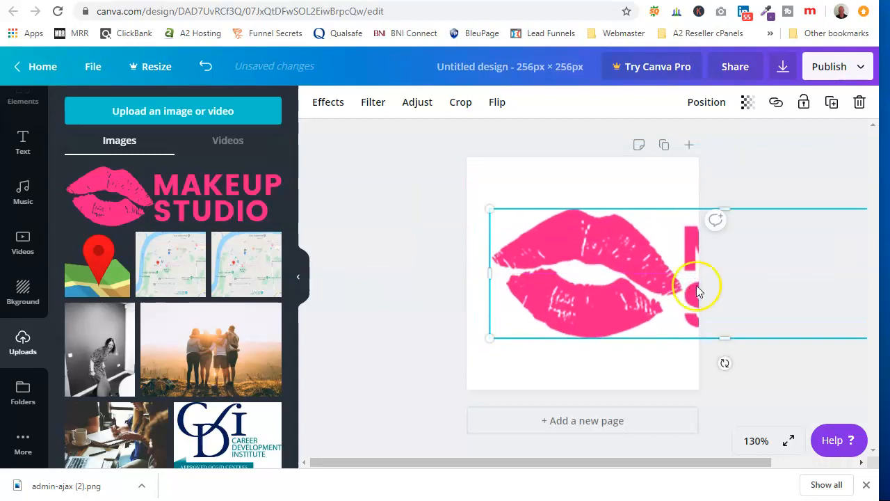
Step: Fine-tune the logo's size and position so the lips alone fill the page's width and sit vertically centred
{"action": "left_click_drag", "start_coordinate": [489, 199], "coordinate": [447, 189]}
{"action": "left_click_drag", "start_coordinate": [540, 234], "coordinate": [574, 236]}
{"action": "left_click_drag", "start_coordinate": [476, 197], "coordinate": [428, 179]}
{"action": "left_click_drag", "start_coordinate": [521, 228], "coordinate": [554, 239]}
{"action": "mouse_move", "coordinate": [487, 201]}
{"action": "left_mouse_down"}
{"action": "mouse_move", "coordinate": [491, 209]}
{"action": "mouse_move", "coordinate": [481, 198]}
{"action": "left_mouse_up"}
{"action": "left_click_drag", "start_coordinate": [515, 233], "coordinate": [506, 232]}
{"action": "left_click", "coordinate": [433, 238]}
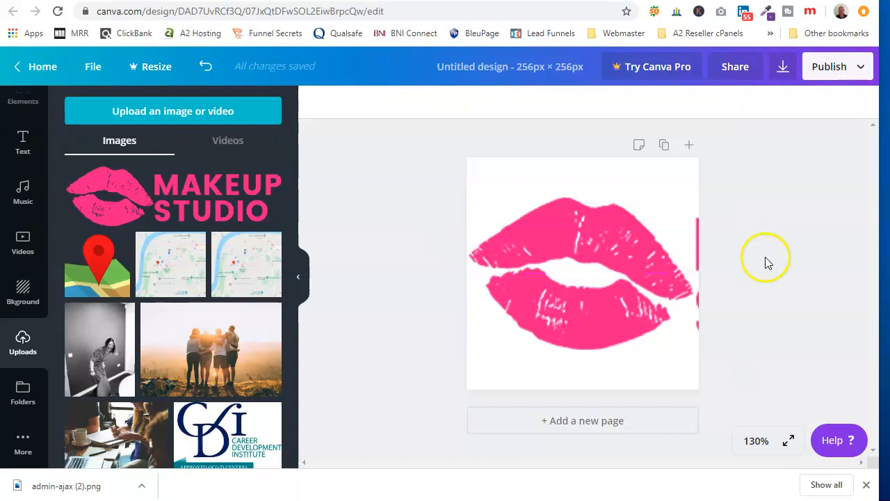
Step: Add a square shape, move it over the leftover lettering at the page's upper right edge, and colour it white
{"action": "scroll", "coordinate": [28, 199], "scroll_direction": "up", "scroll_amount": 2}
{"action": "left_click", "coordinate": [23, 208]}
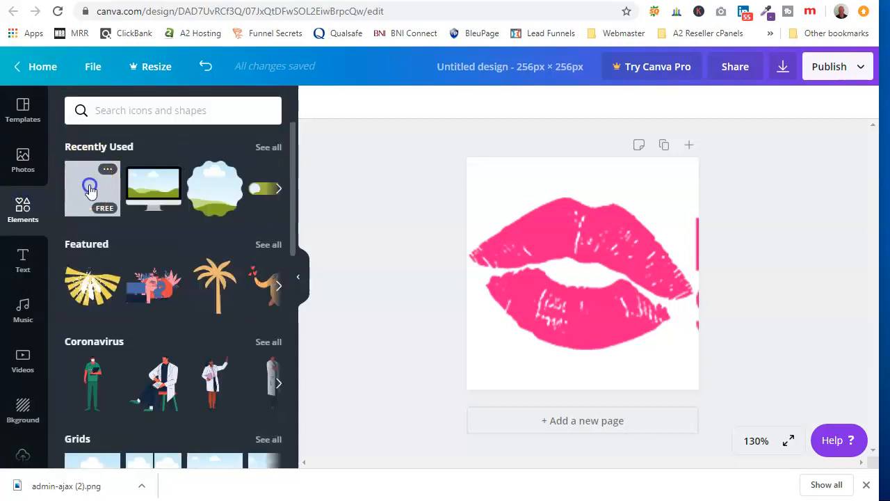
{"action": "left_click", "coordinate": [90, 189]}
{"action": "left_click_drag", "start_coordinate": [591, 258], "coordinate": [758, 191]}
{"action": "left_click", "coordinate": [789, 215]}
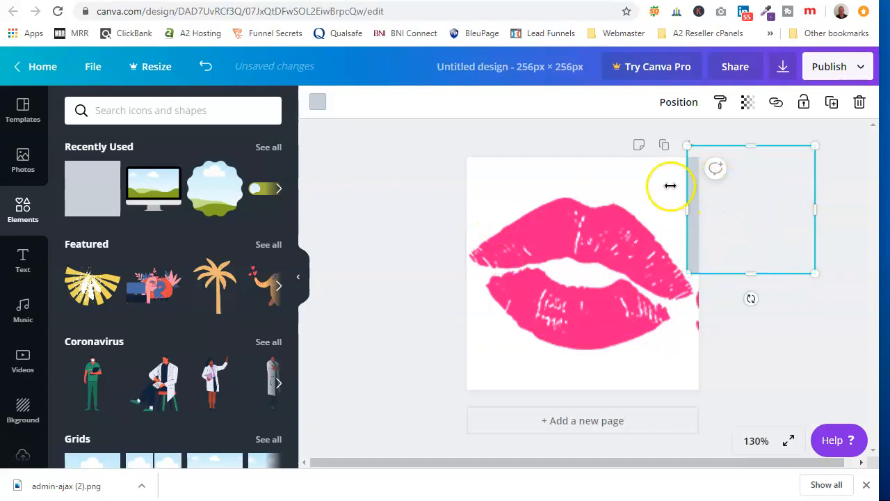
{"action": "left_click", "coordinate": [319, 103]}
{"action": "left_click", "coordinate": [106, 244]}
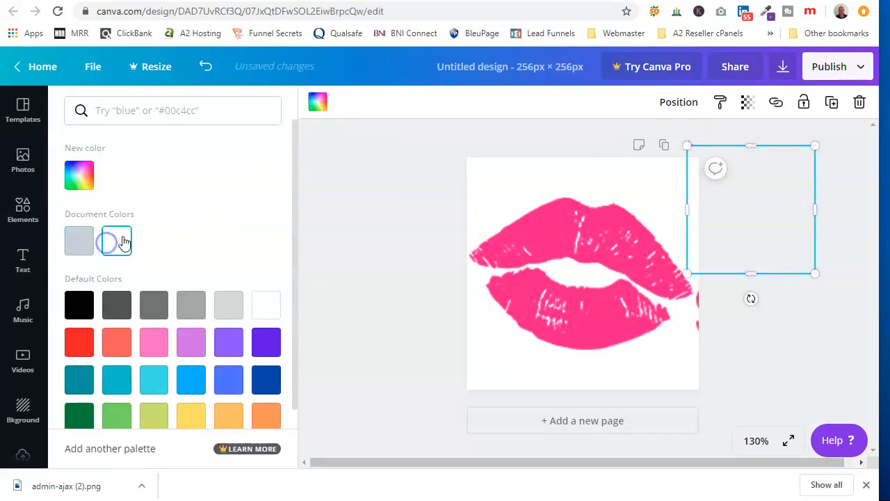
{"action": "left_click", "coordinate": [324, 230]}
Step: Cover the remaining lettering at the page's lower right edge with a second square coloured white
{"action": "left_click", "coordinate": [103, 191]}
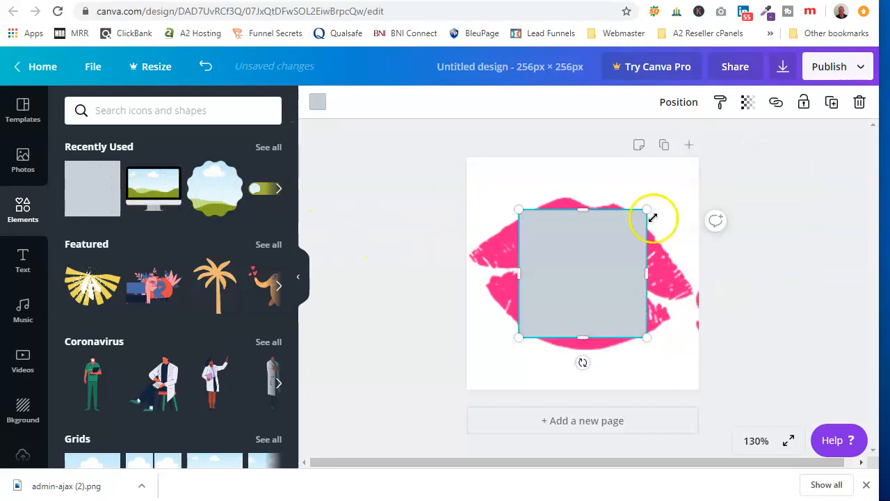
{"action": "left_click_drag", "start_coordinate": [594, 266], "coordinate": [760, 311]}
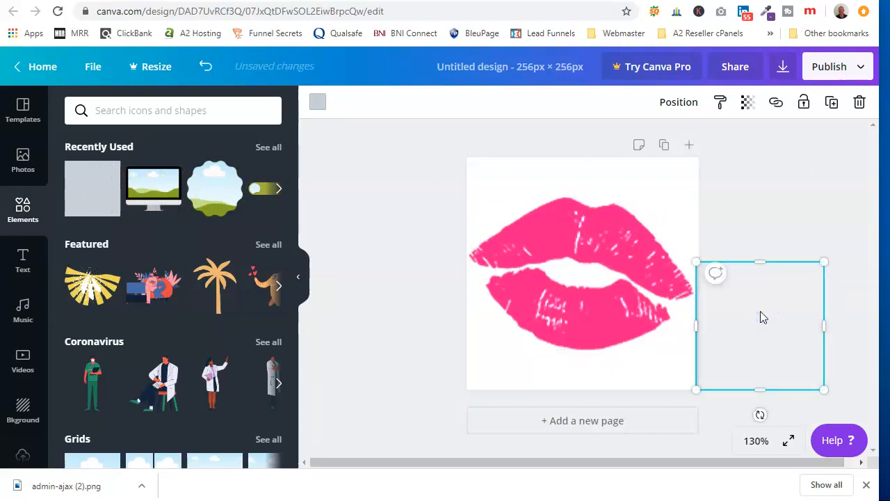
{"action": "left_click", "coordinate": [317, 101]}
{"action": "left_click", "coordinate": [119, 239]}
{"action": "left_click", "coordinate": [371, 200]}
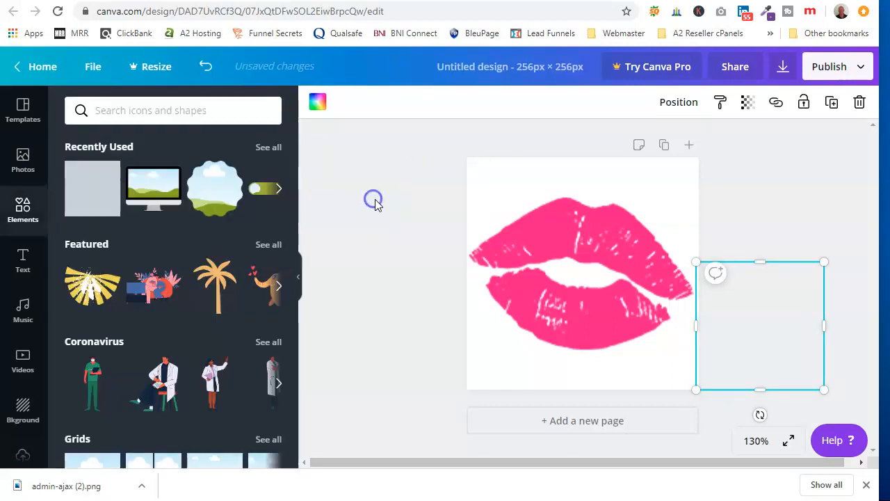
{"action": "left_click", "coordinate": [797, 174]}
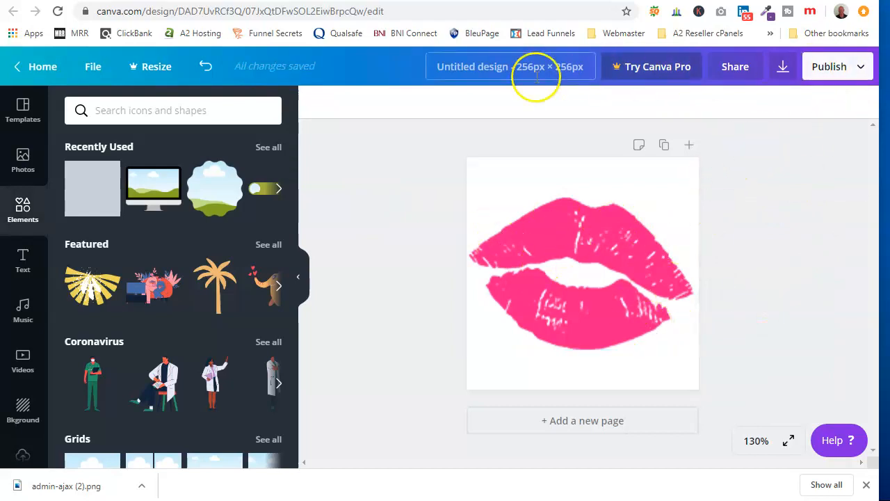
Step: Download the lips design as a PNG and dismiss the Canva Pro offer
{"action": "left_click", "coordinate": [831, 68]}
{"action": "left_click", "coordinate": [715, 138]}
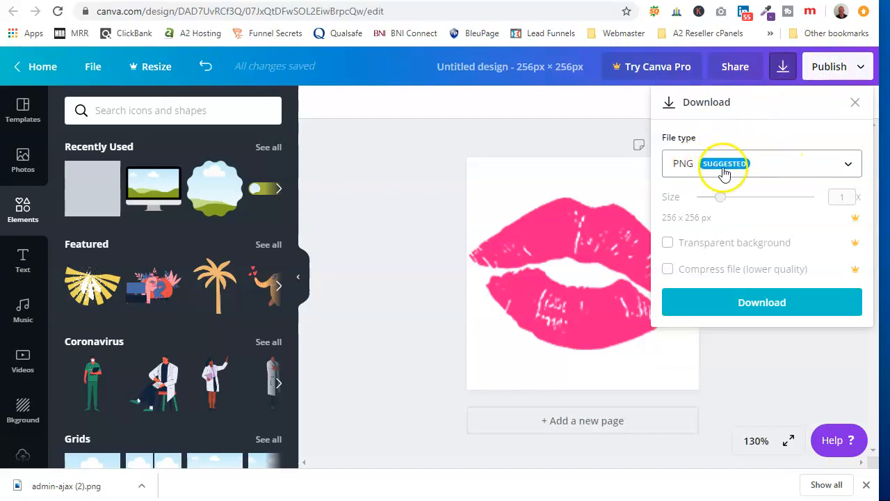
{"action": "left_click", "coordinate": [760, 305]}
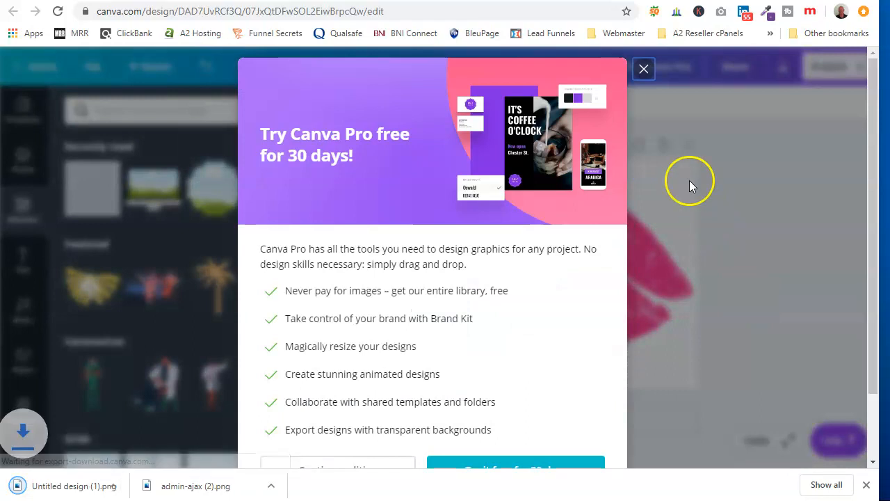
{"action": "left_click", "coordinate": [643, 69]}
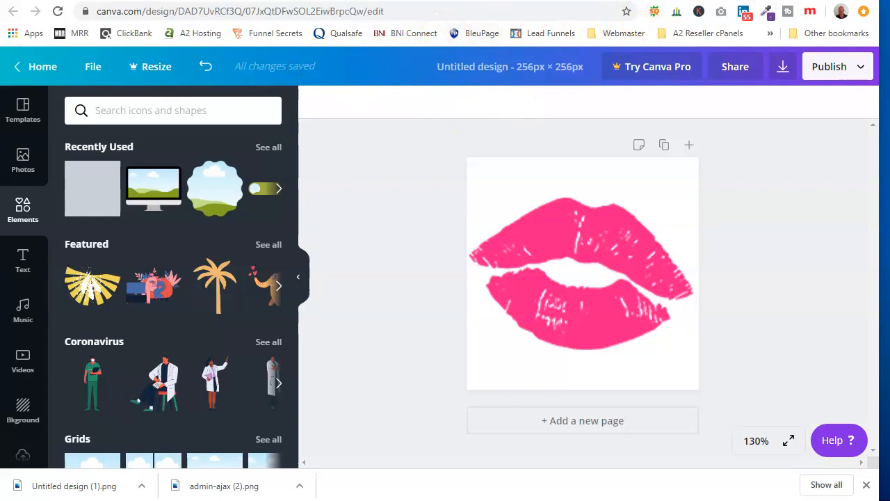
Step: Switch to the WordPress customizer's browser tab and close the logo image selection without choosing an image
{"action": "key", "text": "ctrl+Tab"}
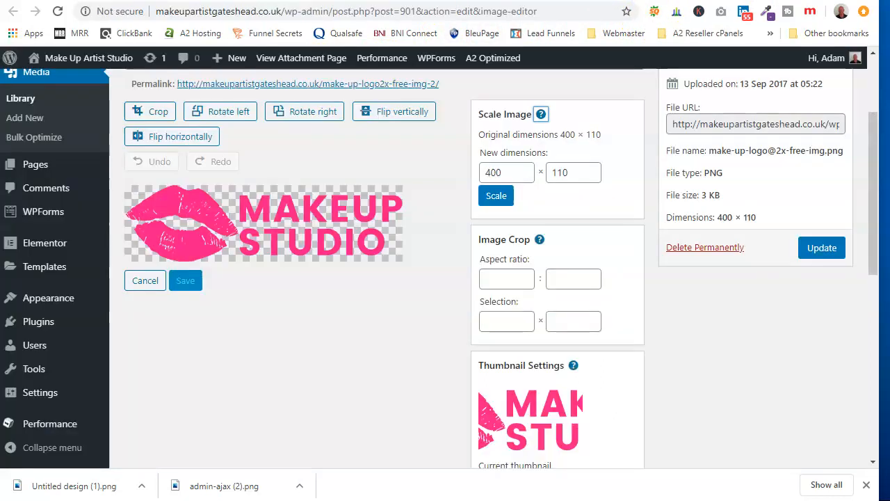
{"action": "scroll", "coordinate": [295, 212], "scroll_direction": "up", "scroll_amount": 2}
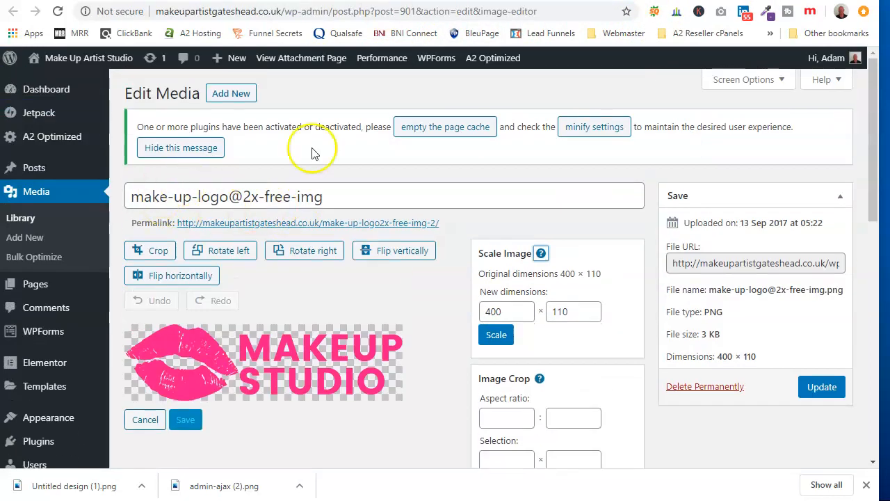
{"action": "left_click", "coordinate": [320, 1]}
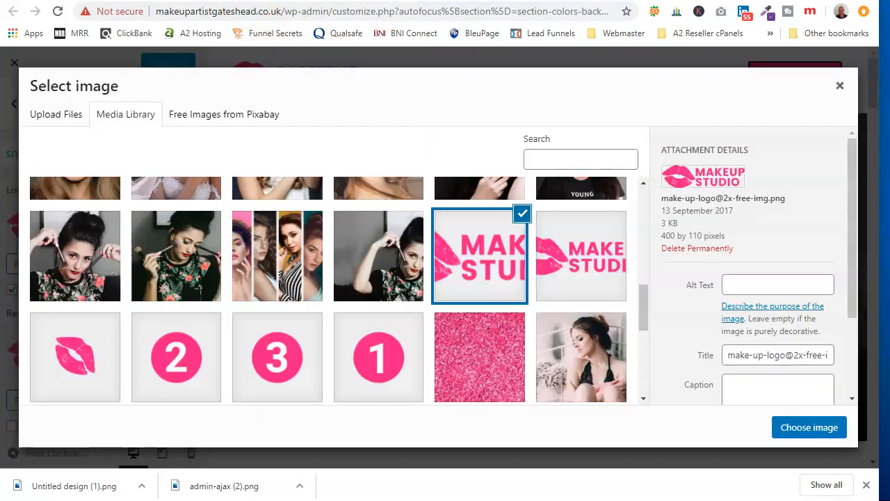
{"action": "left_click", "coordinate": [838, 86]}
Step: Upload "Untitled design (1)" from the Downloads folder as the image for the site icon
{"action": "scroll", "coordinate": [118, 239], "scroll_direction": "down", "scroll_amount": 4}
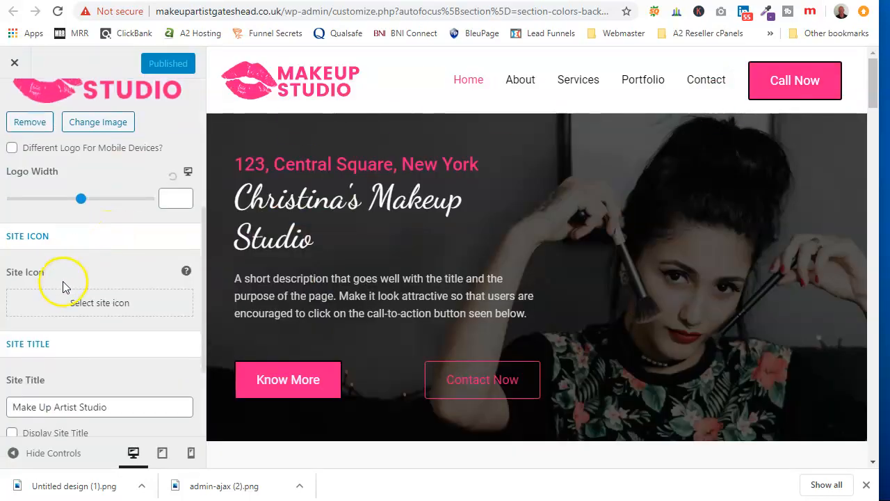
{"action": "left_click", "coordinate": [81, 300]}
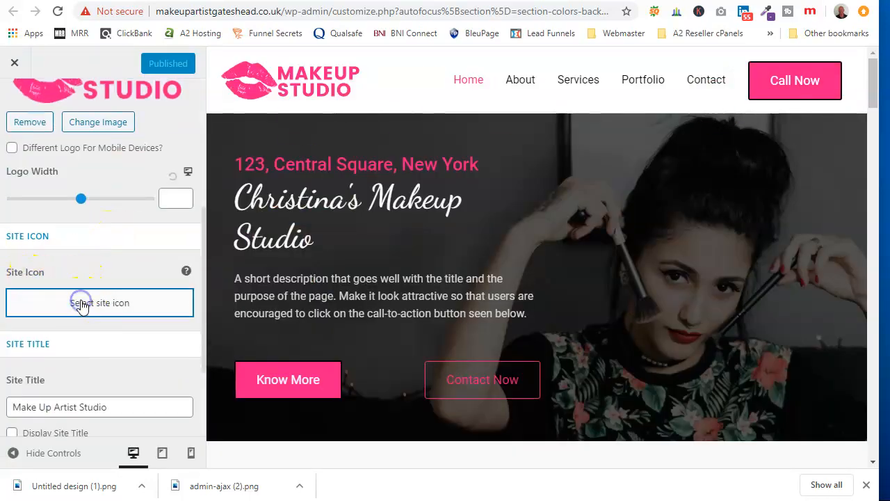
{"action": "left_click", "coordinate": [64, 116]}
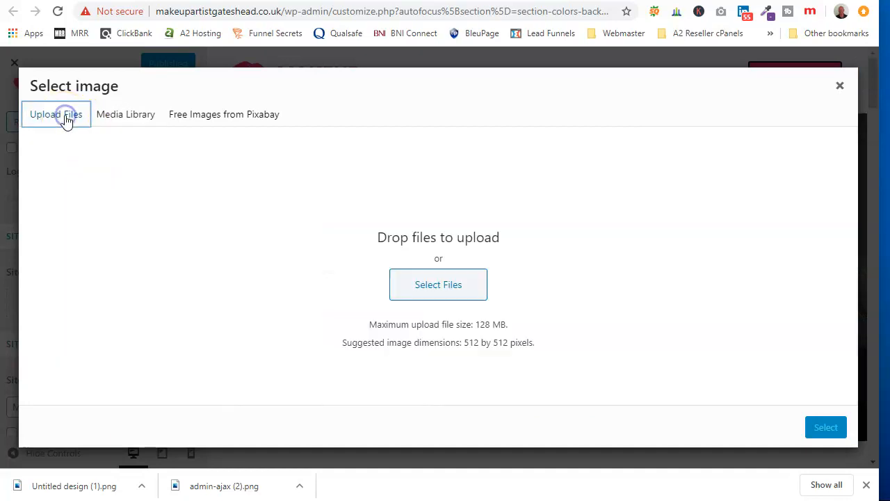
{"action": "left_click", "coordinate": [439, 287]}
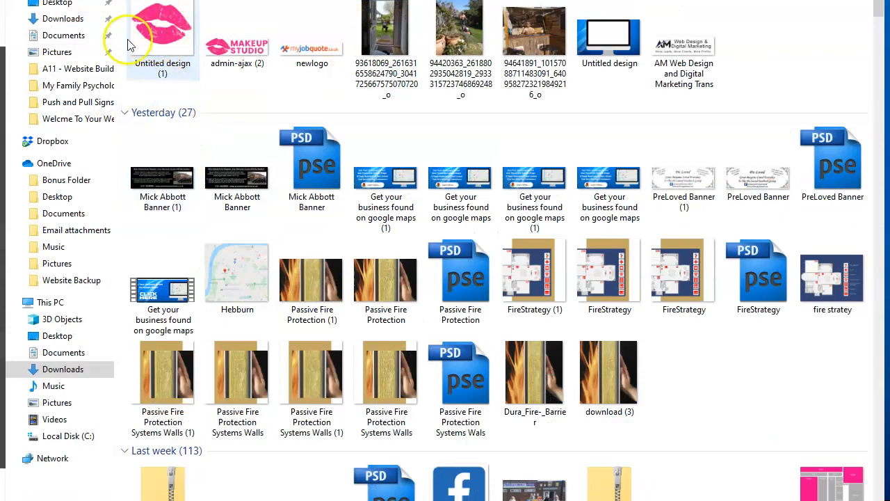
{"action": "double_click", "coordinate": [158, 28]}
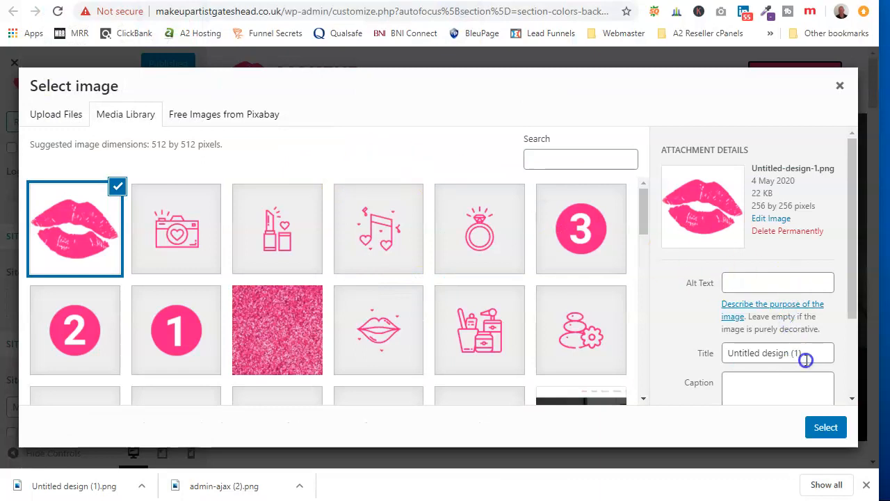
Step: Change the uploaded lips image's title to "Make Up Artist Gateshead Site Logo"
{"action": "left_click_drag", "start_coordinate": [805, 360], "coordinate": [738, 357]}
{"action": "type", "text": "Make U"}
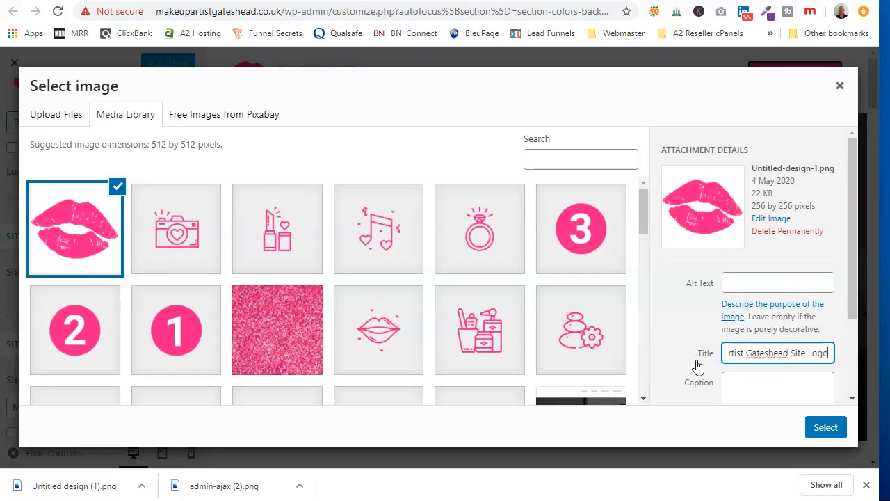
{"action": "left_click", "coordinate": [759, 352]}
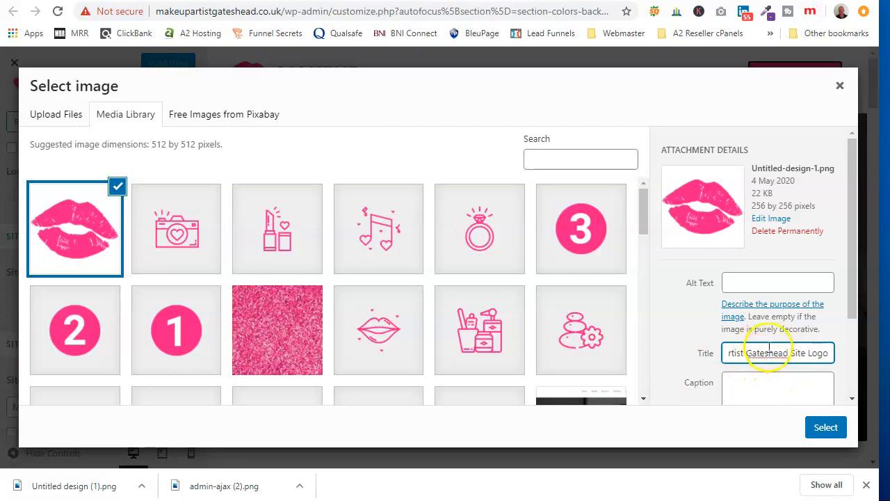
Step: Copy the lips image's title into its alt text and description
{"action": "triple_click", "coordinate": [768, 351]}
{"action": "right_click", "coordinate": [769, 351]}
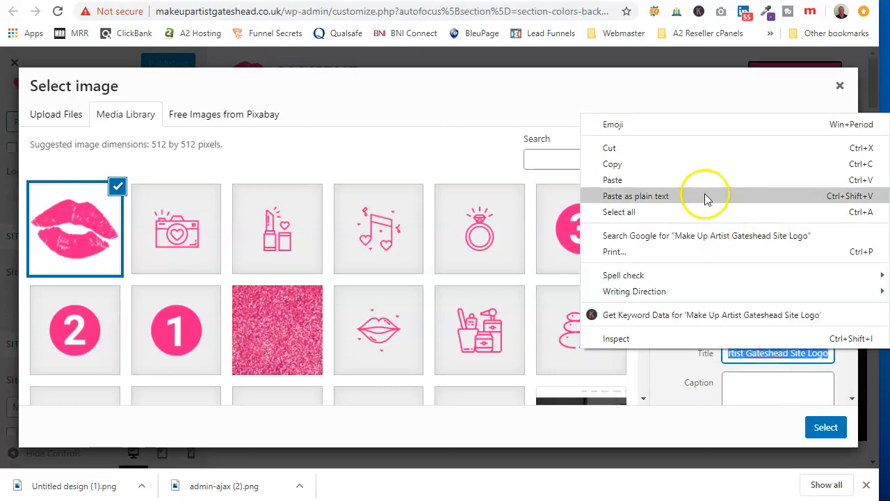
{"action": "left_click", "coordinate": [698, 166]}
{"action": "left_click", "coordinate": [743, 280]}
{"action": "right_click", "coordinate": [743, 279]}
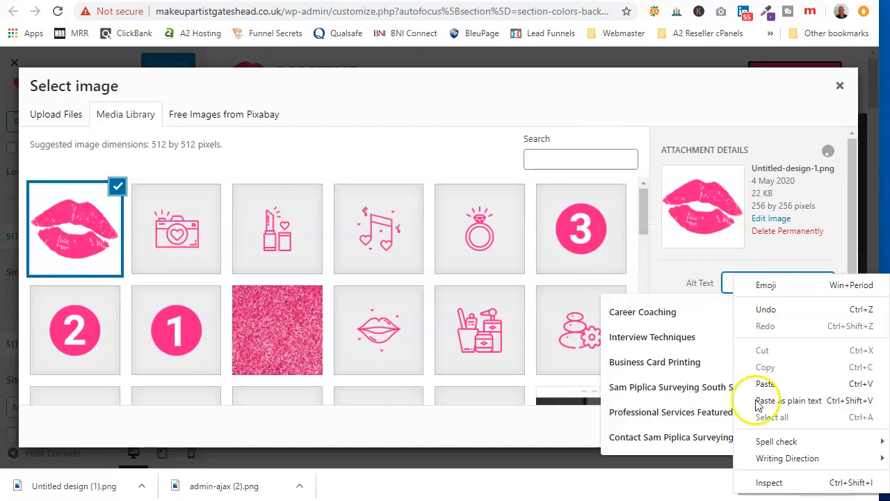
{"action": "left_click", "coordinate": [764, 388]}
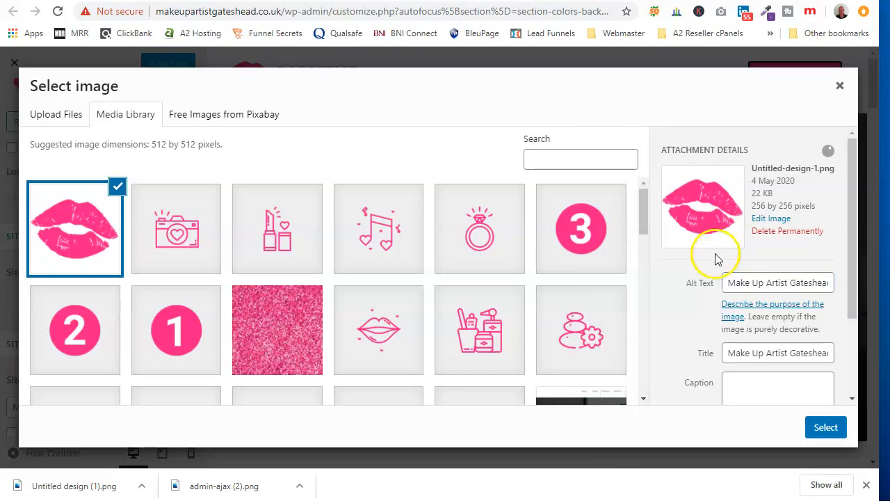
{"action": "left_click", "coordinate": [765, 388]}
{"action": "scroll", "coordinate": [755, 324], "scroll_direction": "down", "scroll_amount": 2}
{"action": "right_click", "coordinate": [737, 321]}
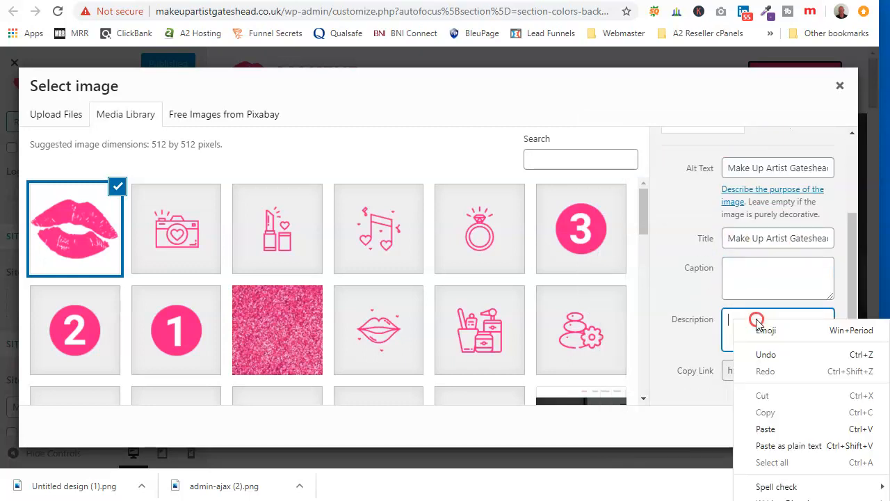
{"action": "left_click", "coordinate": [764, 429]}
Step: Crop the lips image to its full area as the site icon and check it on the site's Contact page
{"action": "left_click", "coordinate": [833, 427]}
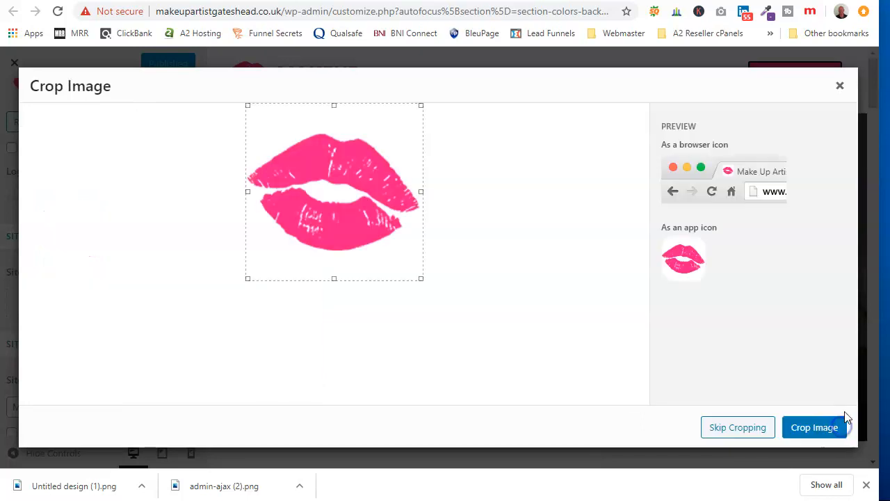
{"action": "left_click", "coordinate": [812, 429]}
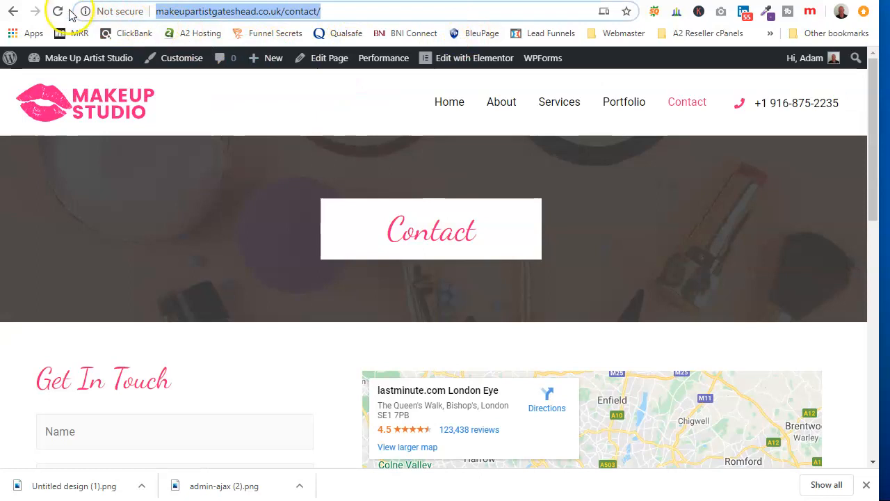
{"action": "left_click", "coordinate": [58, 11]}
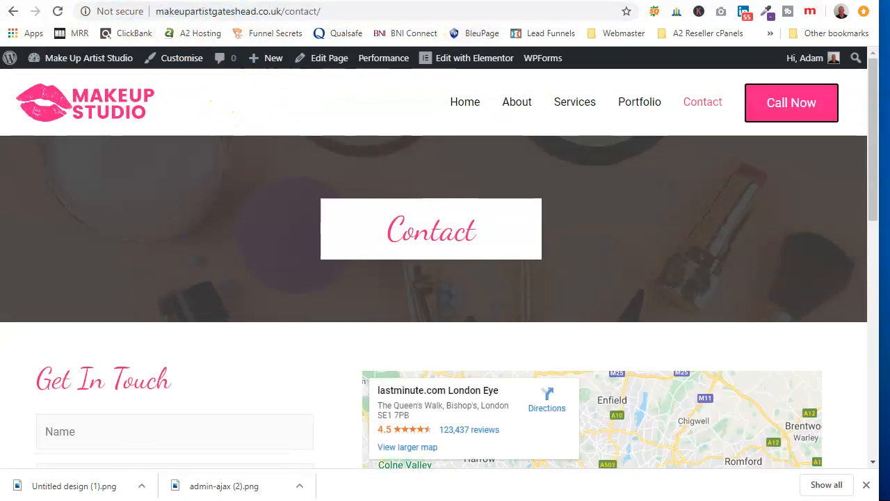
{"action": "left_click", "coordinate": [508, 102]}
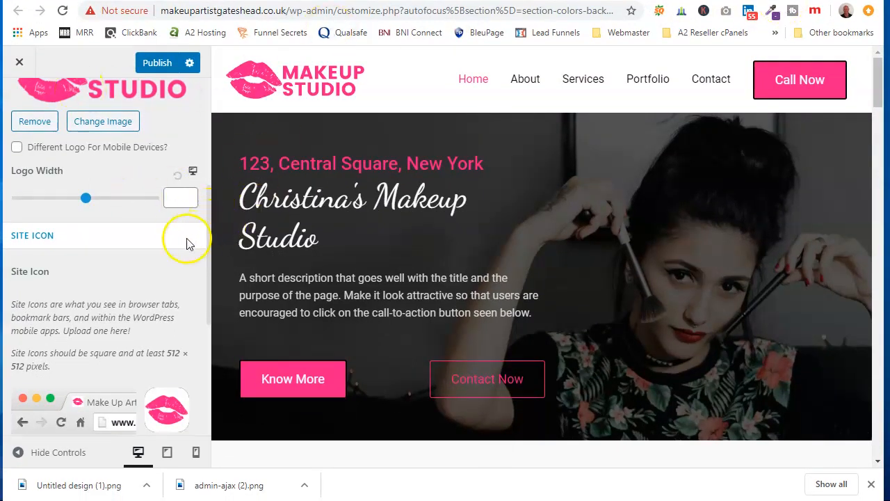
Step: Review the site title and tagline settings in the customizer and publish the site identity changes
{"action": "scroll", "coordinate": [174, 244], "scroll_direction": "down", "scroll_amount": 4}
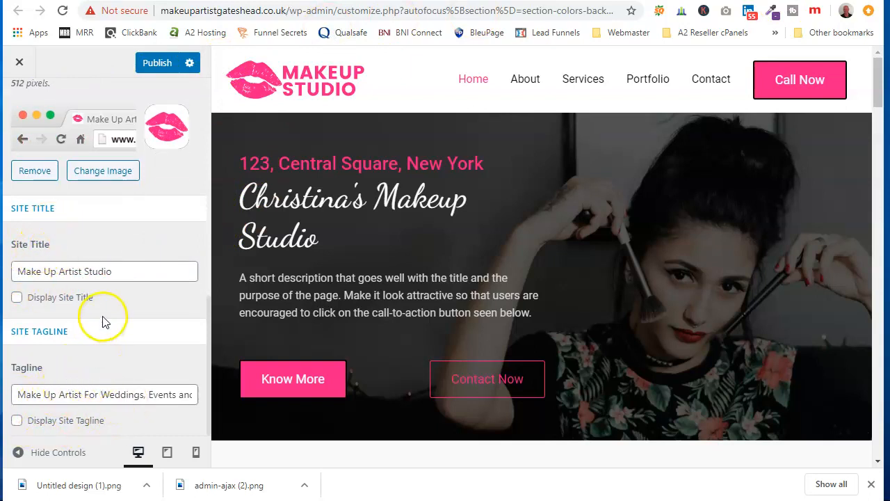
{"action": "scroll", "coordinate": [104, 316], "scroll_direction": "up", "scroll_amount": 5}
{"action": "left_click", "coordinate": [157, 63]}
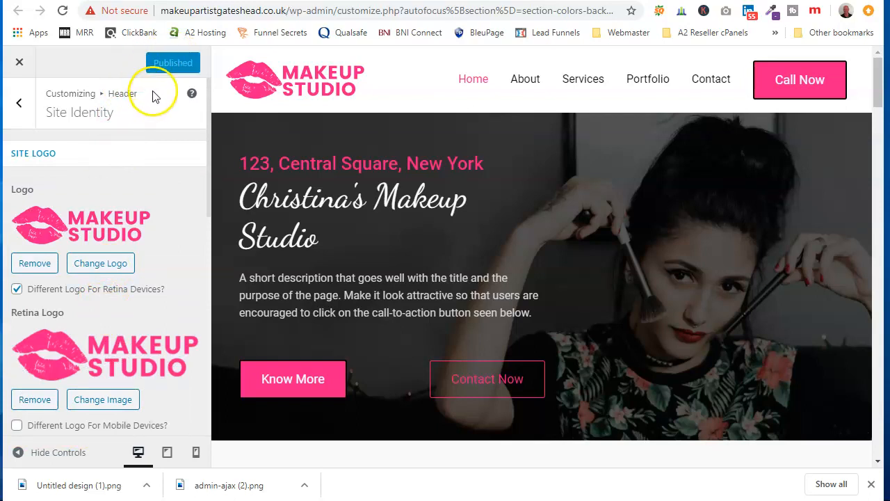
Step: Examine the header's Transparent Header settings, including its site title colour options
{"action": "left_click", "coordinate": [16, 100]}
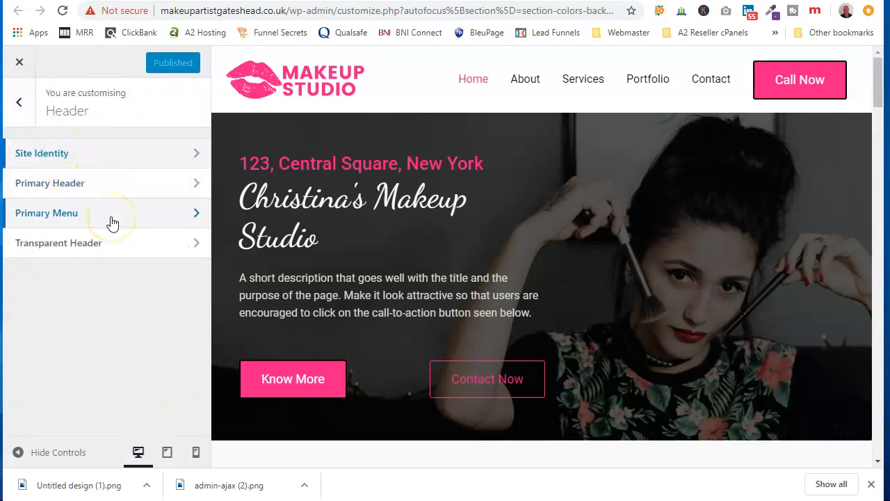
{"action": "left_click", "coordinate": [128, 244]}
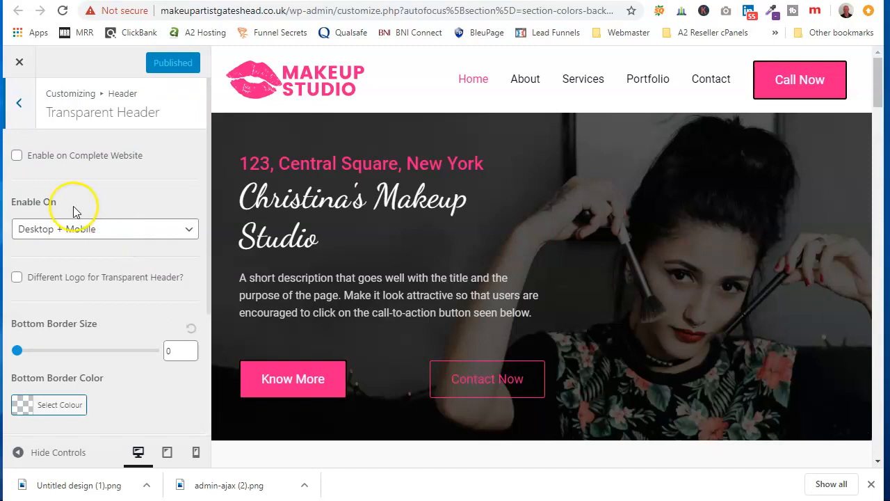
{"action": "scroll", "coordinate": [132, 301], "scroll_direction": "down", "scroll_amount": 3}
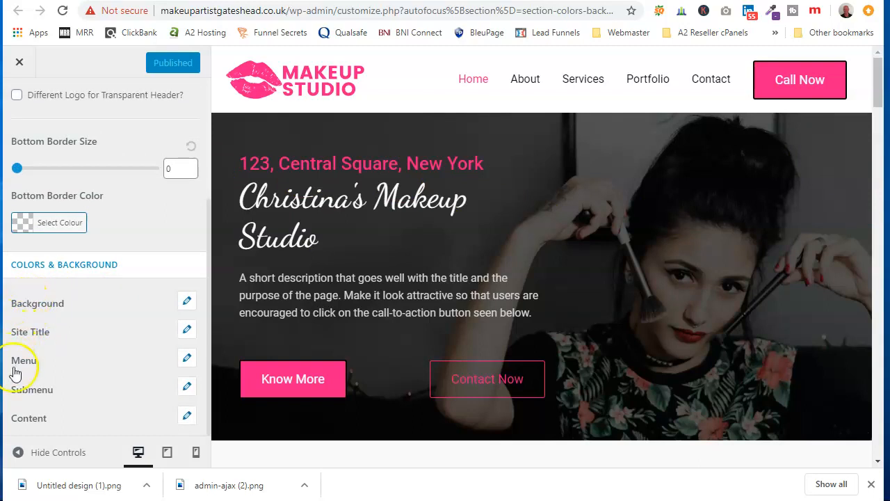
{"action": "left_click", "coordinate": [186, 332]}
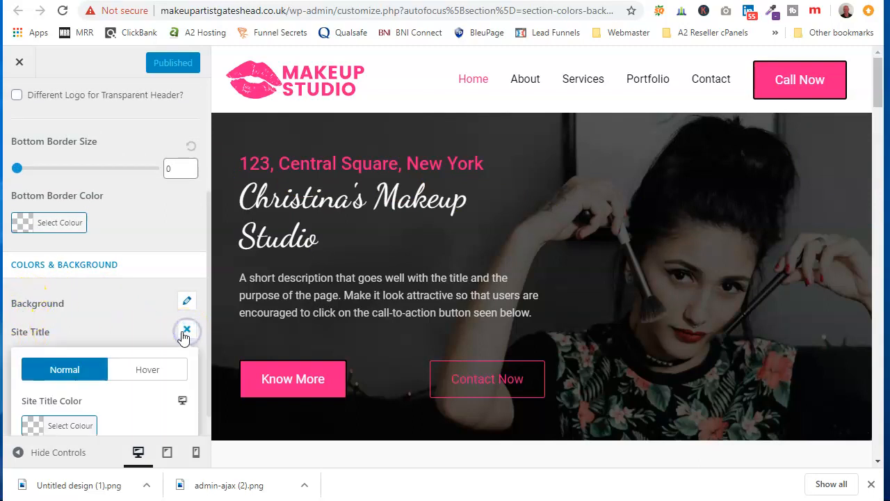
{"action": "scroll", "coordinate": [101, 318], "scroll_direction": "down", "scroll_amount": 1}
{"action": "scroll", "coordinate": [104, 322], "scroll_direction": "up", "scroll_amount": 2}
{"action": "scroll", "coordinate": [151, 359], "scroll_direction": "down", "scroll_amount": 1}
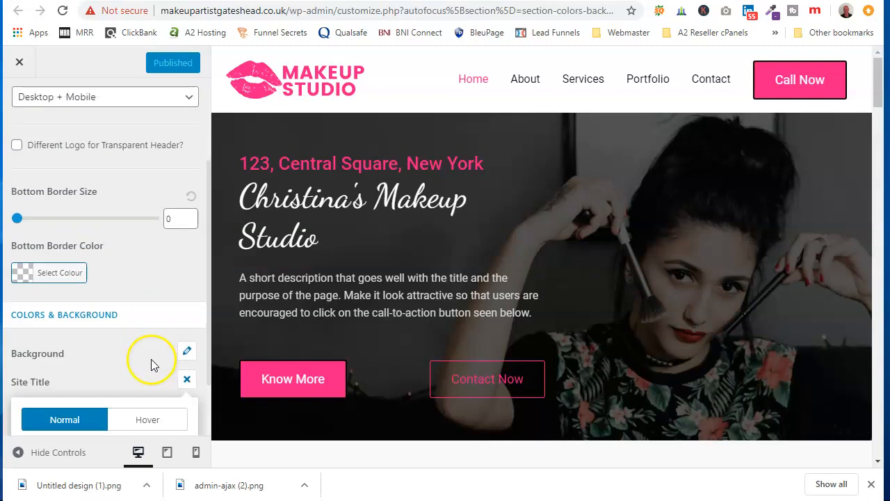
Step: Review the Transparent Header's bottom border and Colors & Background options, and return to the main customizer sections
{"action": "left_click", "coordinate": [186, 346]}
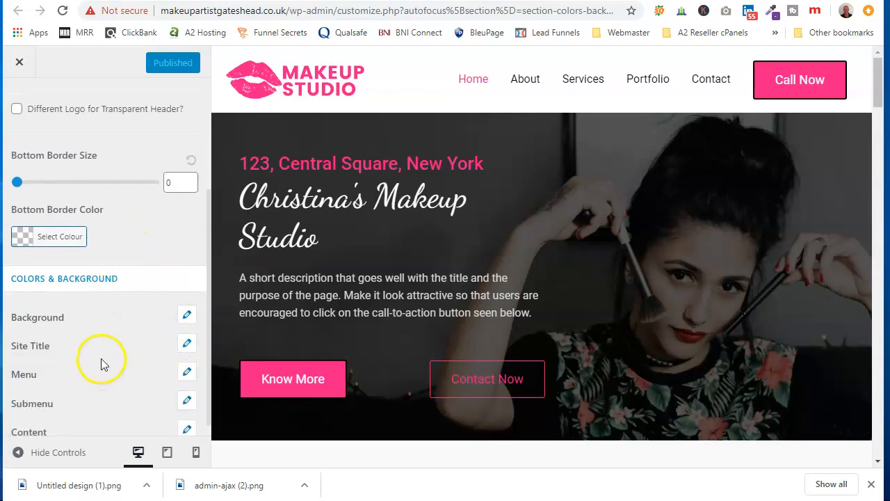
{"action": "scroll", "coordinate": [100, 365], "scroll_direction": "down", "scroll_amount": 1}
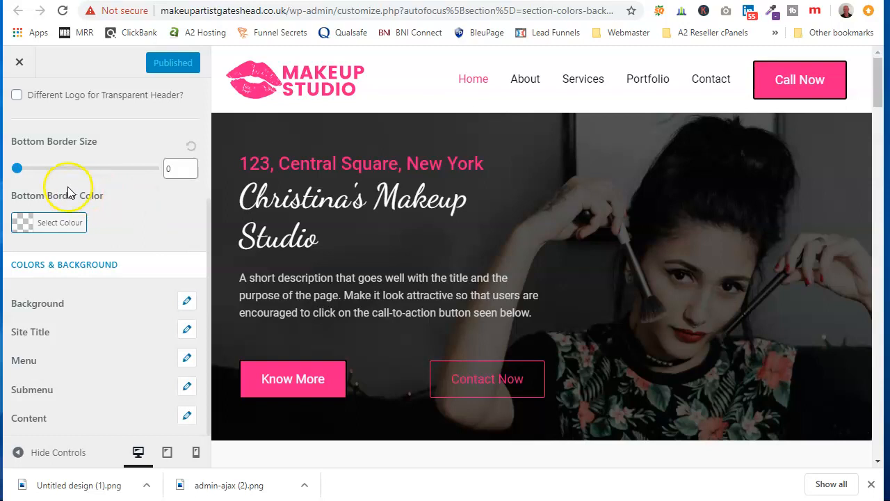
{"action": "scroll", "coordinate": [98, 145], "scroll_direction": "up", "scroll_amount": 3}
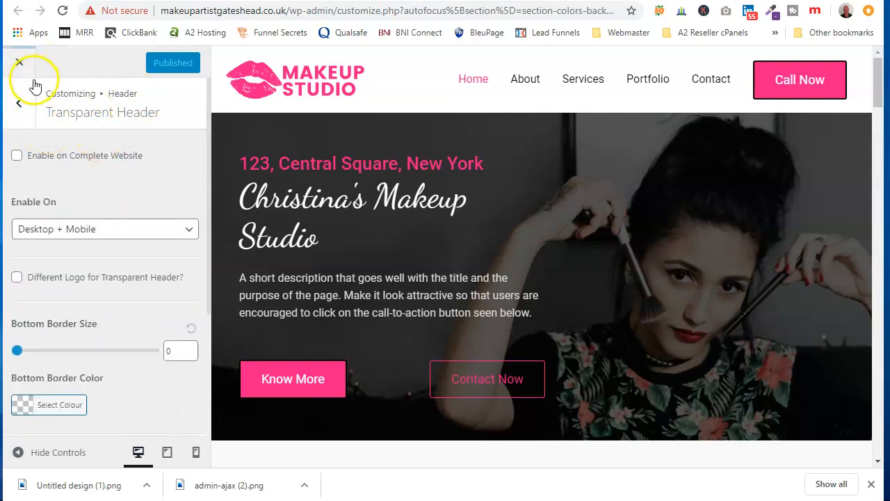
{"action": "left_click", "coordinate": [20, 103]}
{"action": "left_click", "coordinate": [20, 106]}
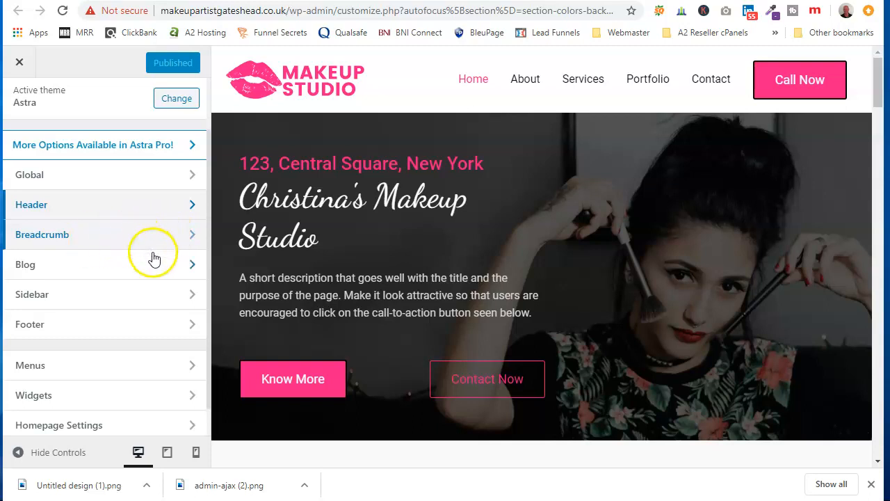
Step: Examine the Blog / Archive settings for content width, post structure and meta, and return to the main customizer sections
{"action": "left_click", "coordinate": [175, 265]}
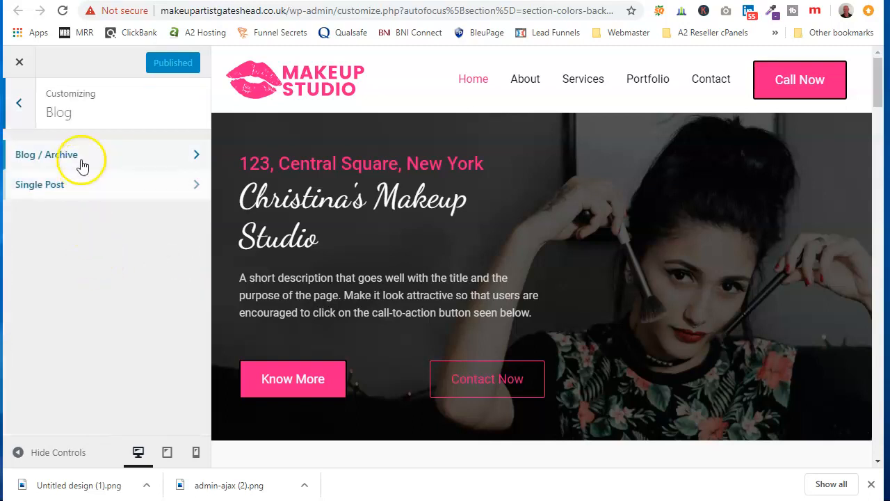
{"action": "left_click", "coordinate": [115, 154]}
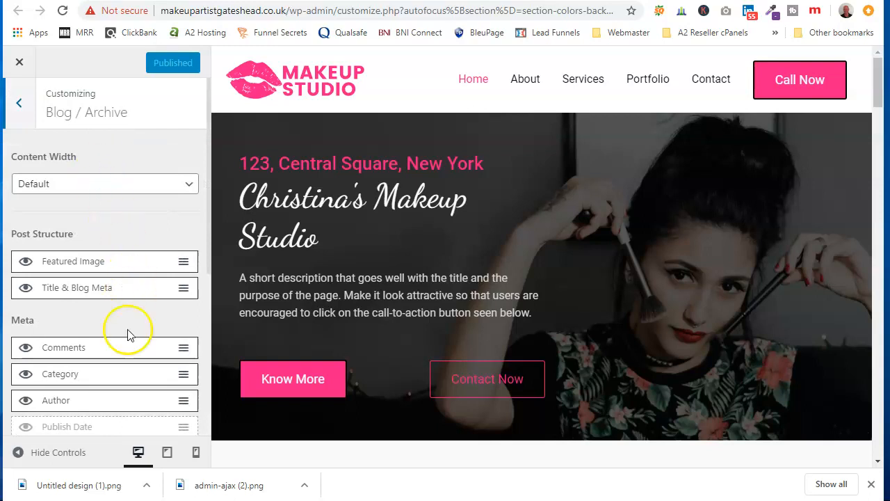
{"action": "left_click", "coordinate": [19, 104]}
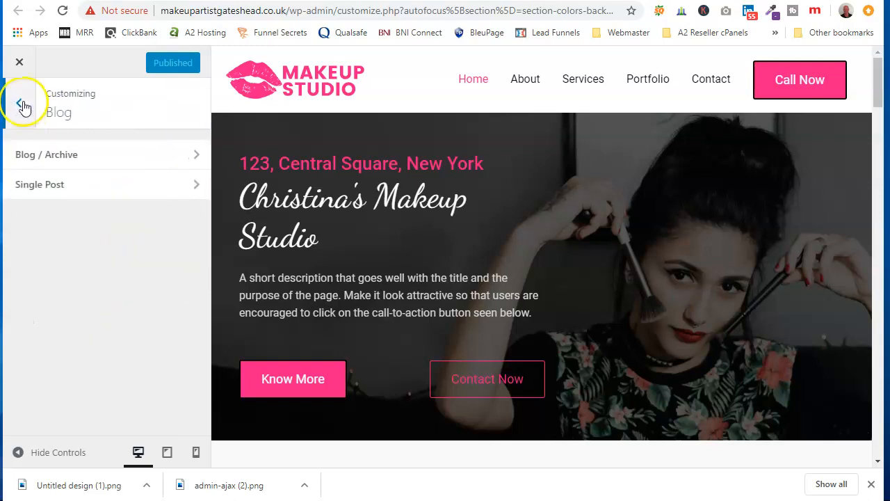
{"action": "left_click", "coordinate": [19, 104]}
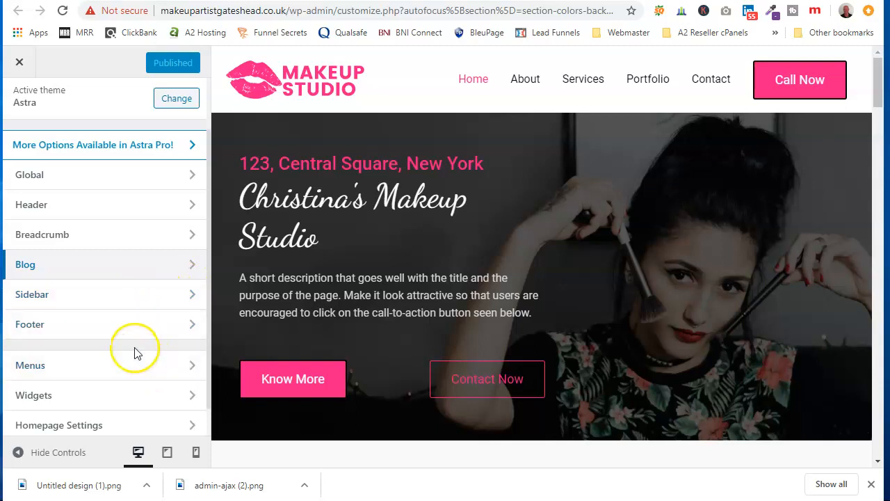
Step: Look over the remaining customizer sections, and exit to the Astra Options page with the browser's downloads bar dismissed
{"action": "scroll", "coordinate": [125, 359], "scroll_direction": "down", "scroll_amount": 1}
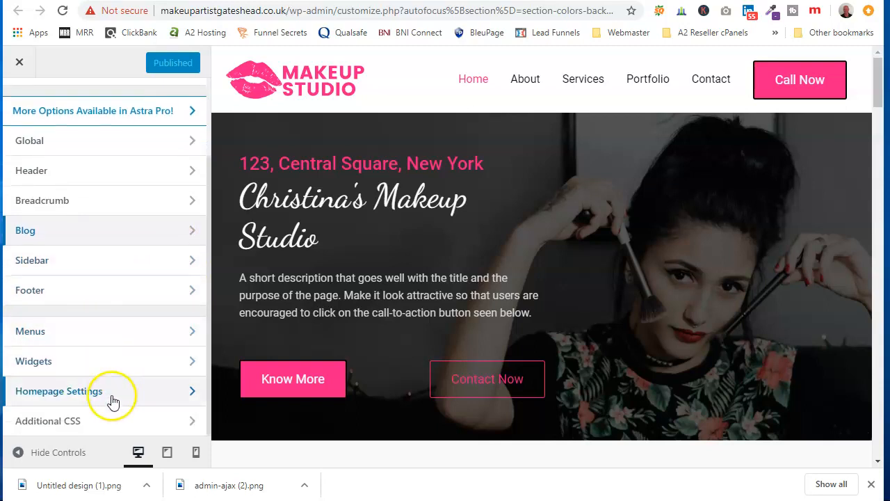
{"action": "scroll", "coordinate": [127, 294], "scroll_direction": "up", "scroll_amount": 3}
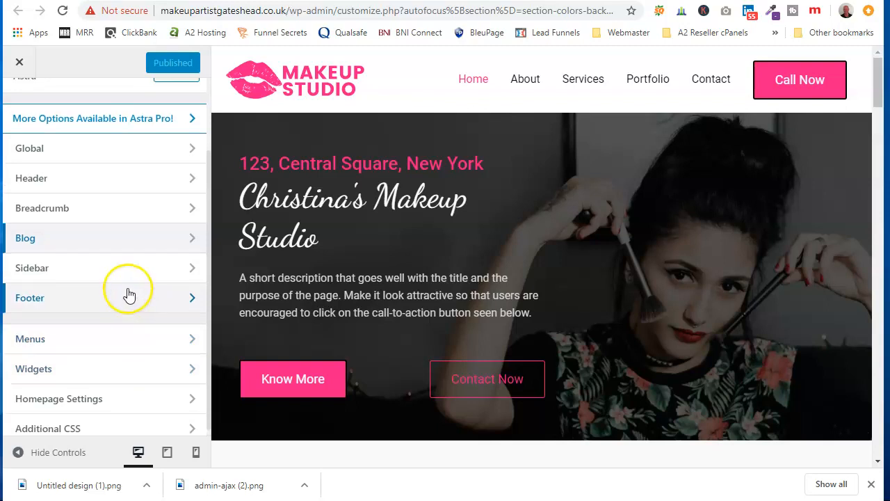
{"action": "left_click", "coordinate": [20, 64]}
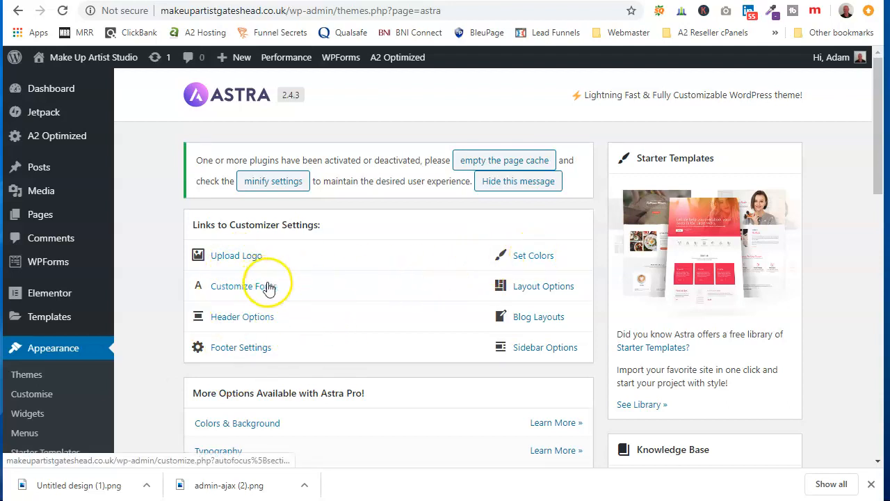
{"action": "left_click", "coordinate": [871, 483]}
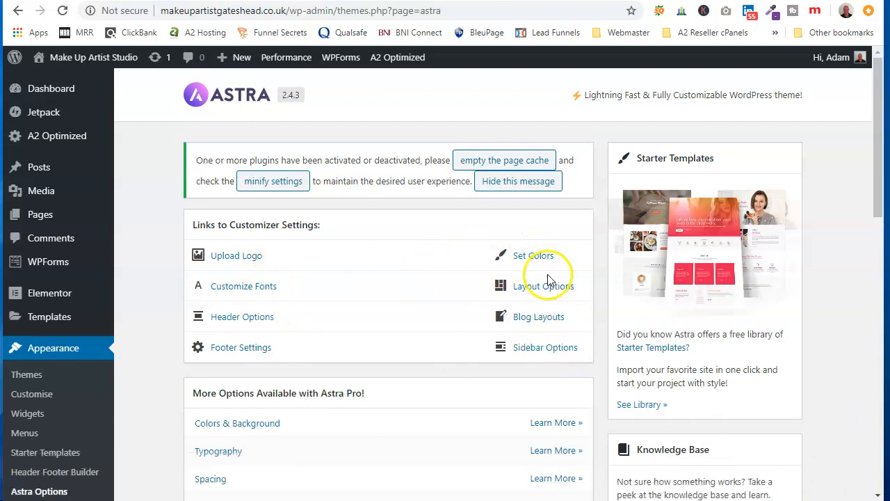